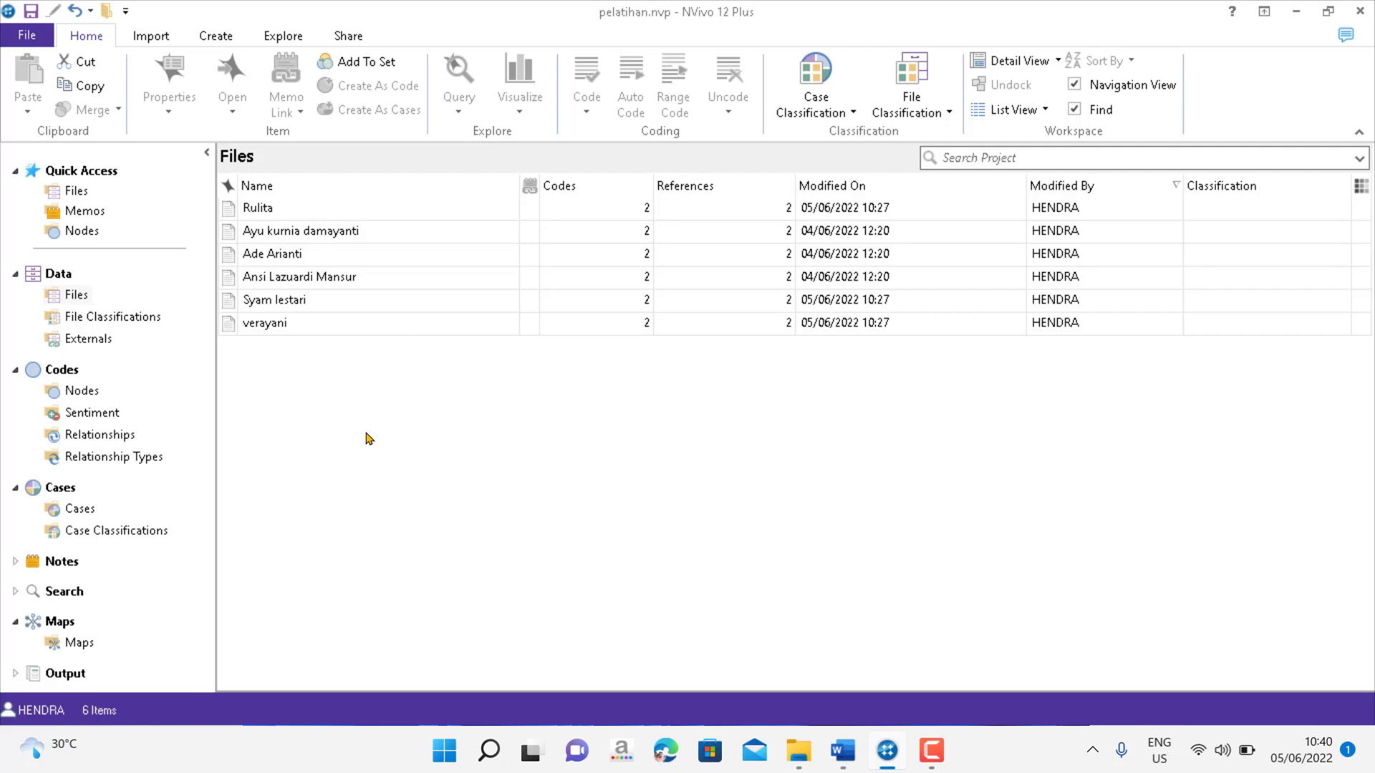
Compare the list of imported data files with the node hierarchy under Codes, returning to the data files
{"action": "left_click", "coordinate": [312, 466]}
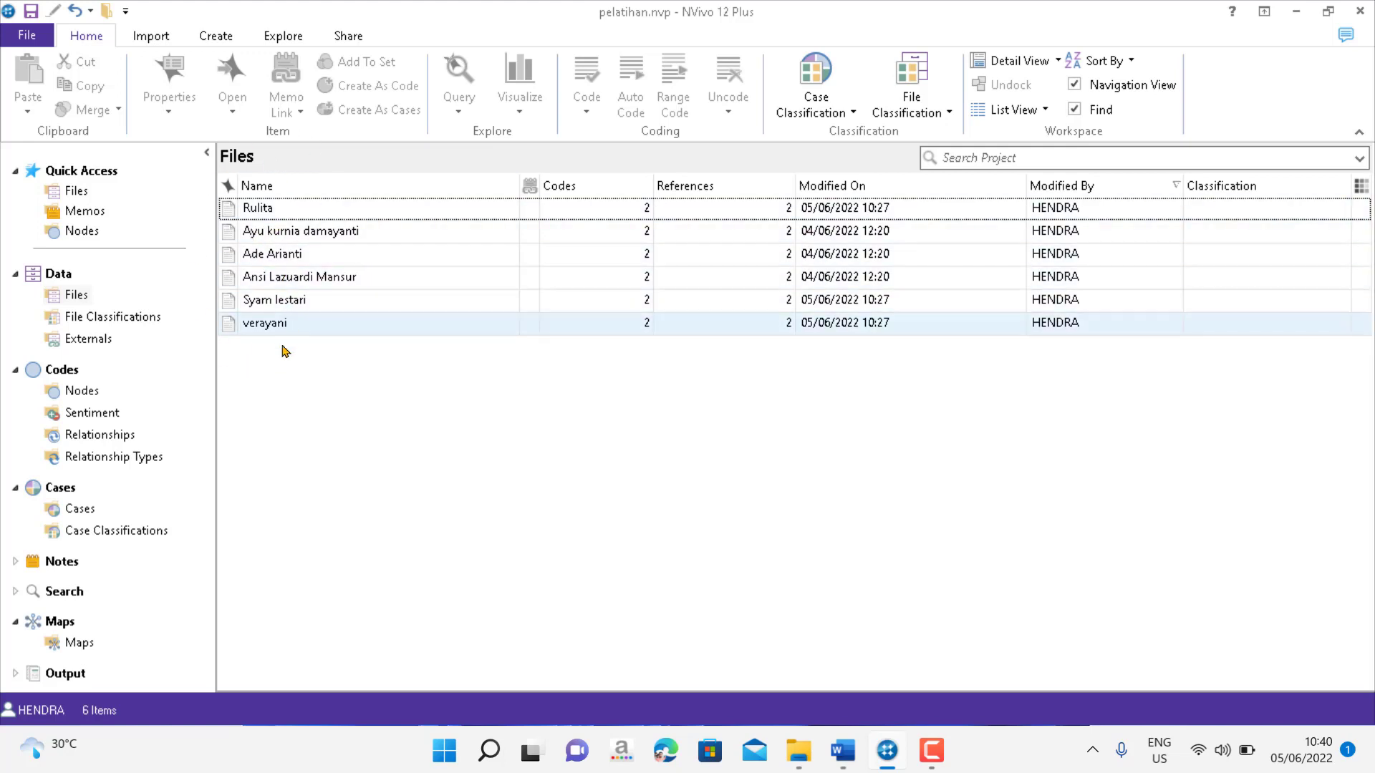
{"action": "left_click", "coordinate": [74, 393]}
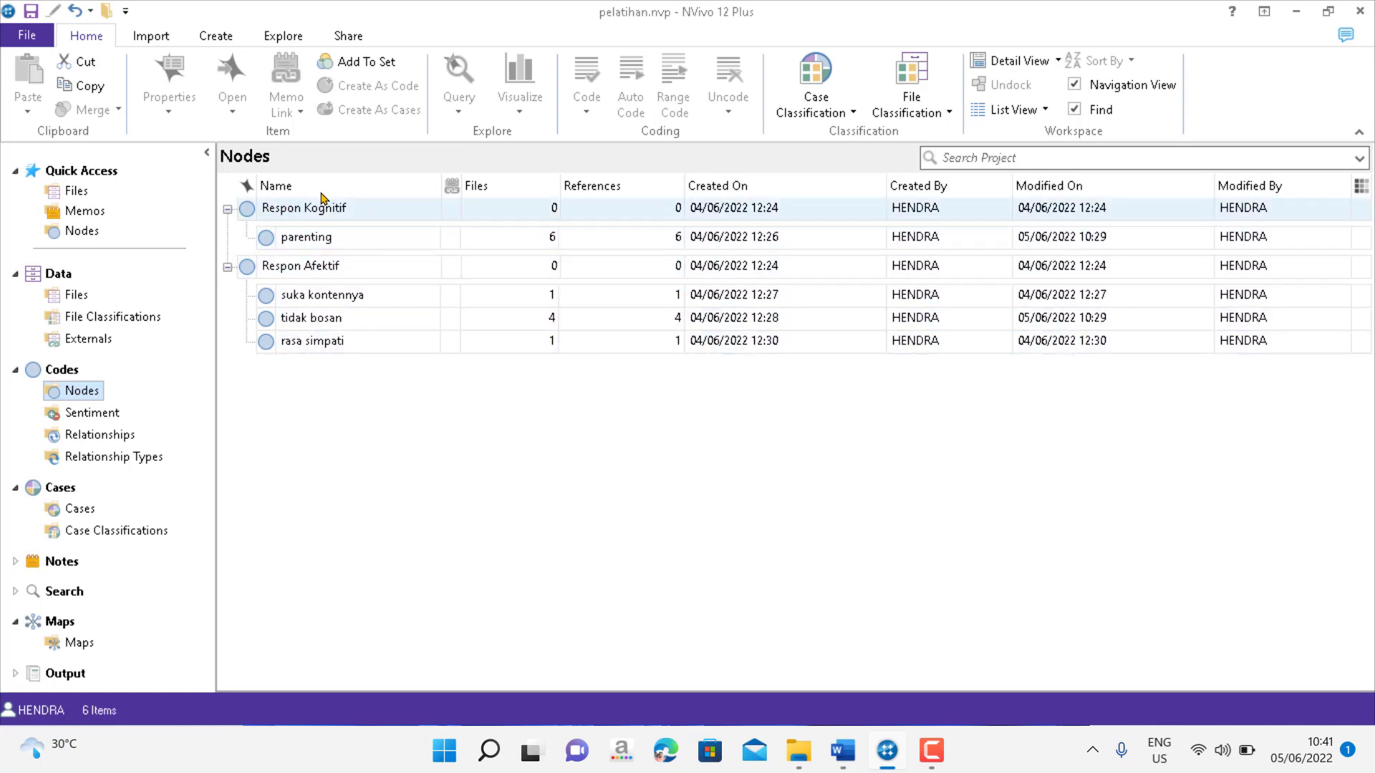
{"action": "left_click", "coordinate": [76, 295]}
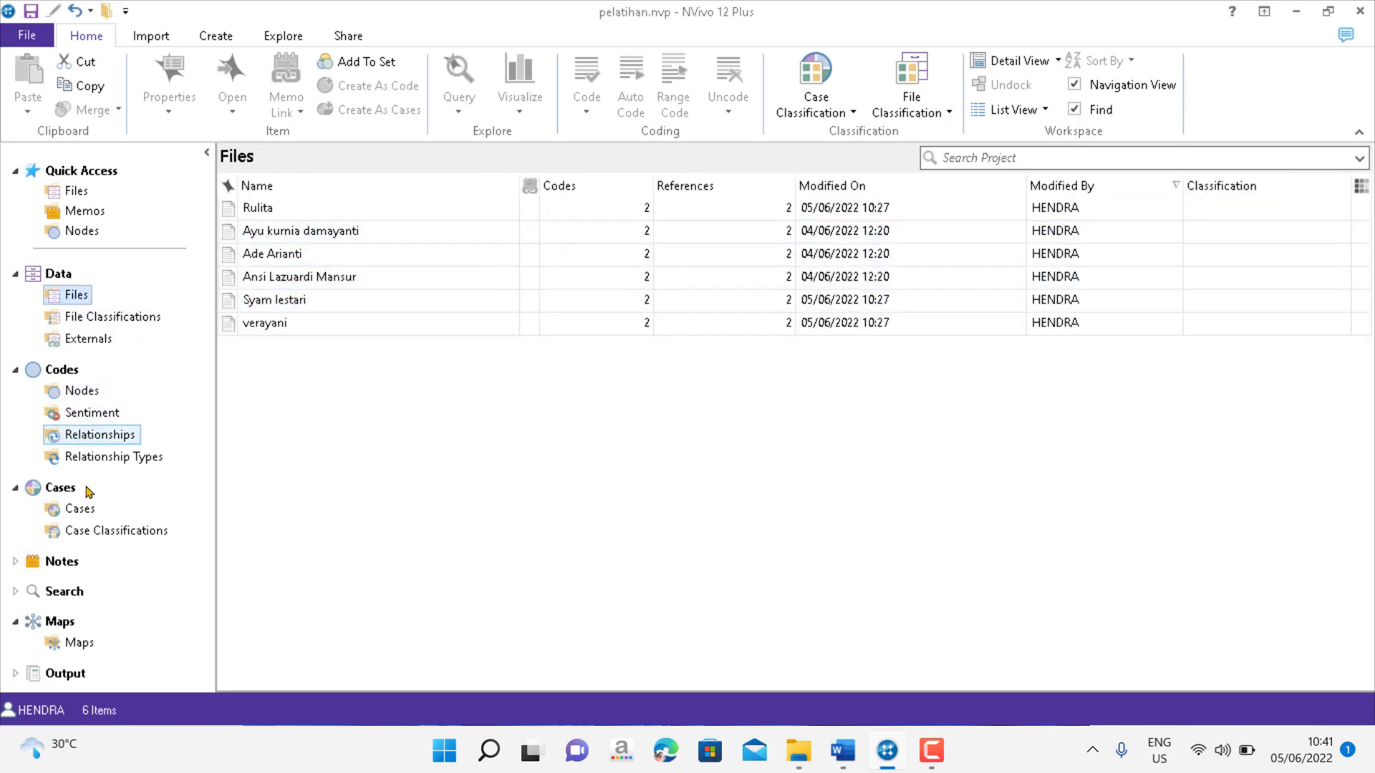
{"action": "left_click", "coordinate": [263, 414]}
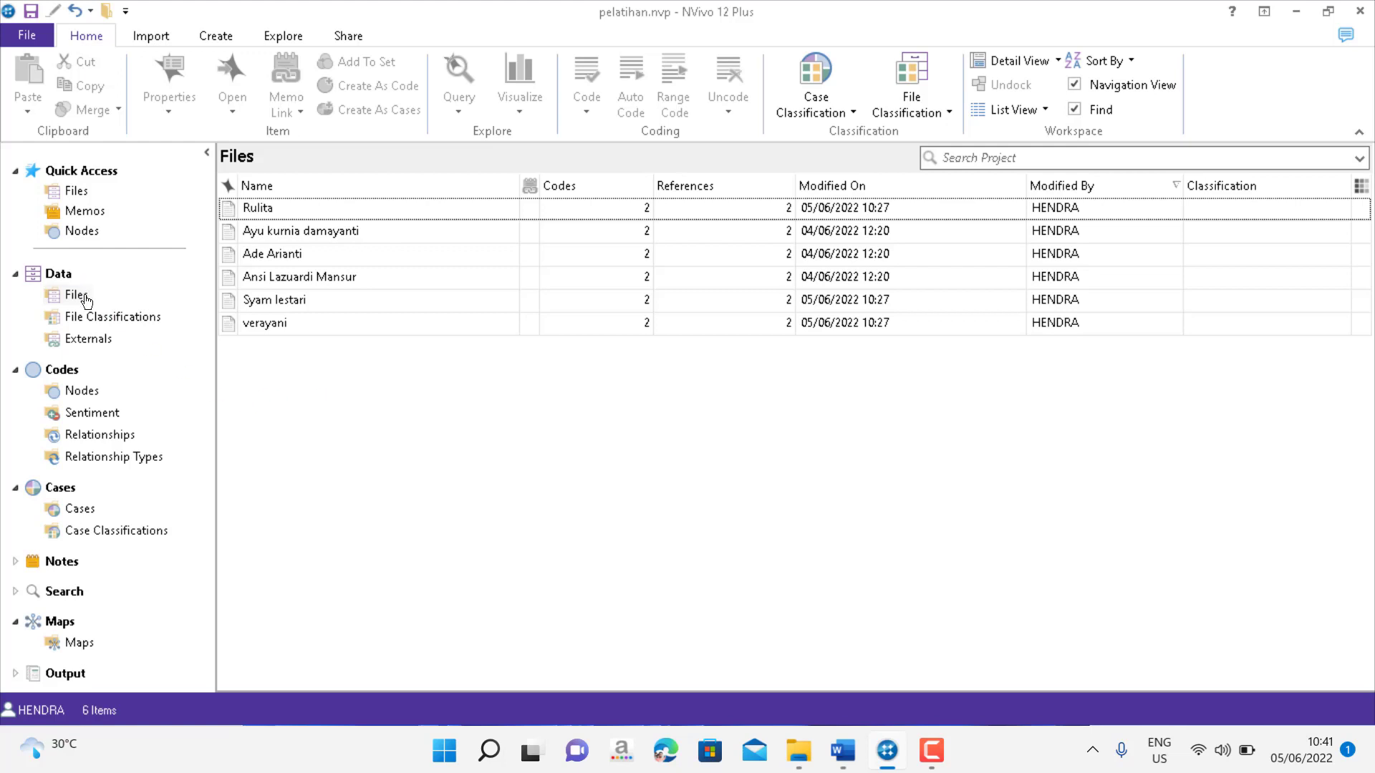
{"action": "left_click", "coordinate": [93, 390]}
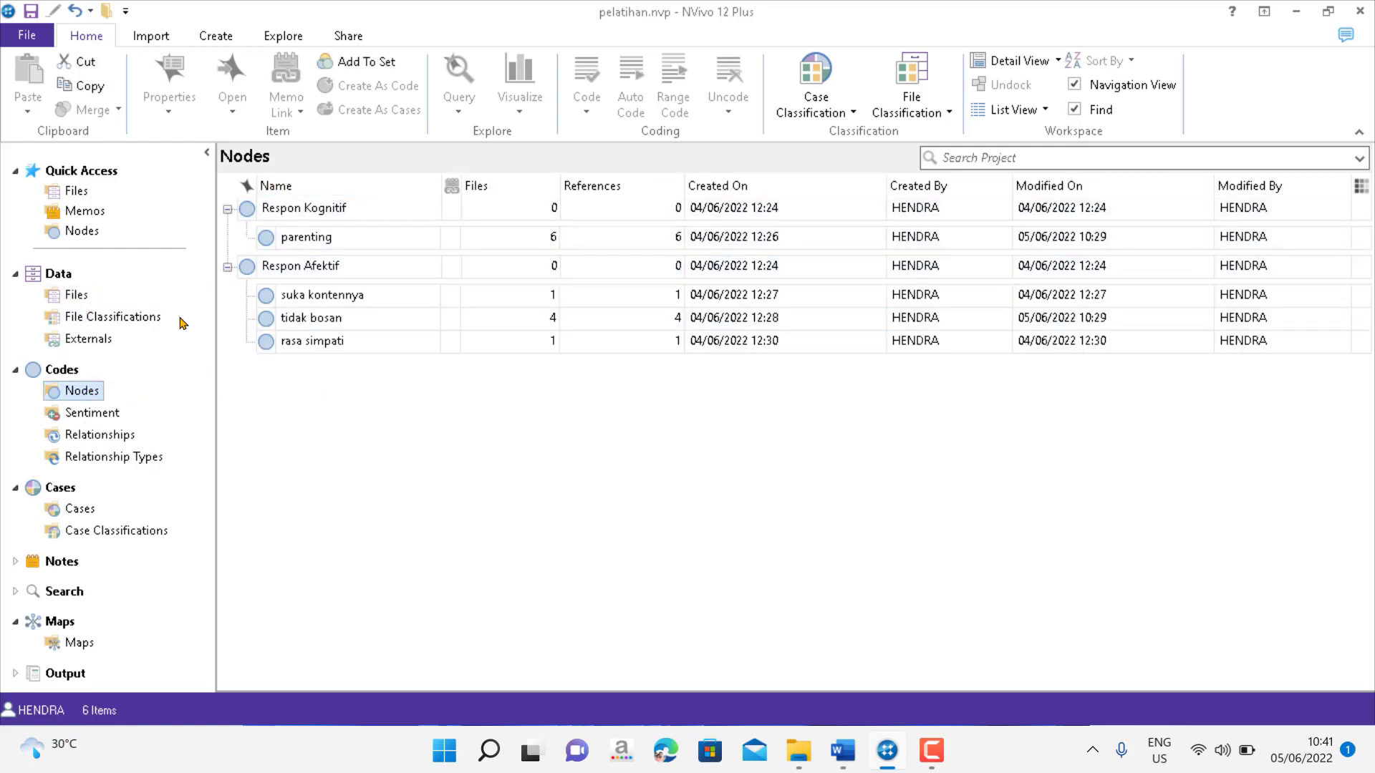
{"action": "left_click", "coordinate": [76, 294]}
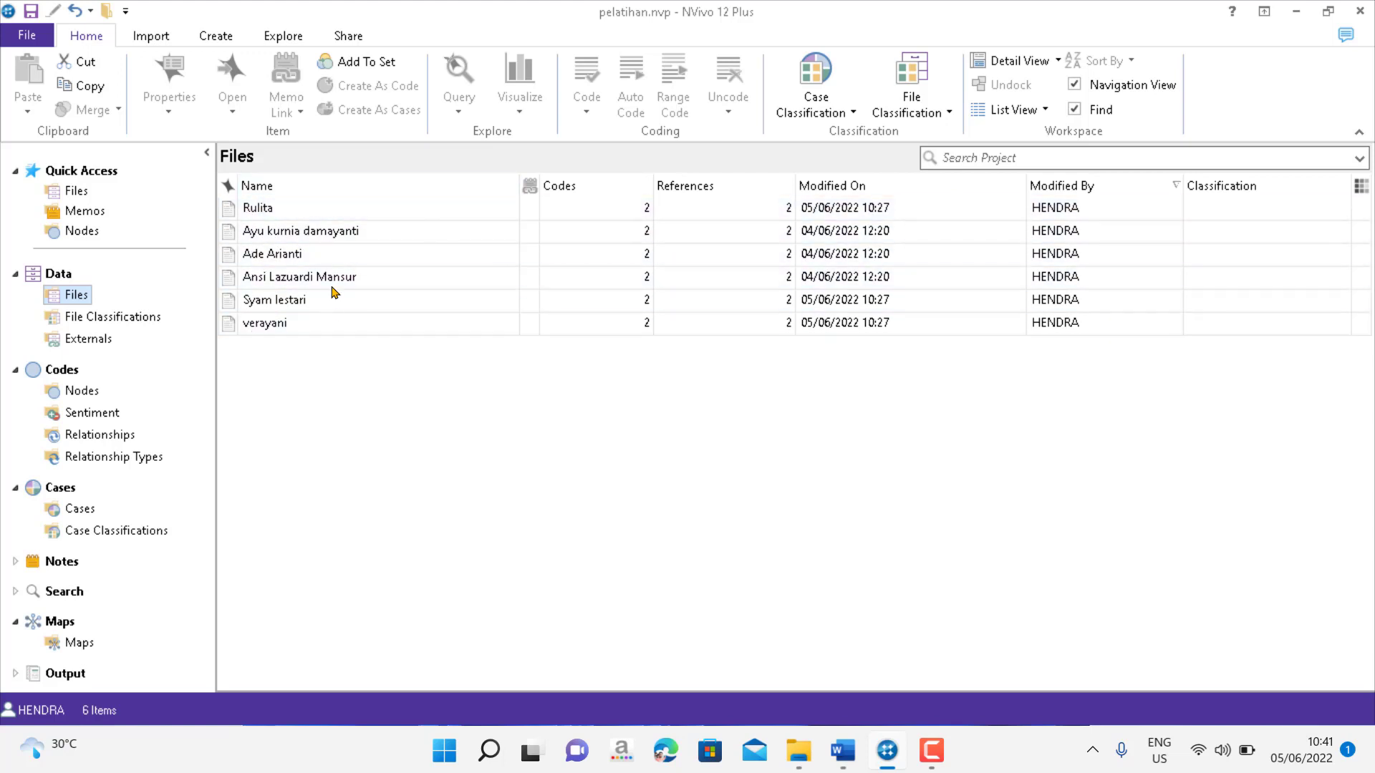
Select all six data files and create cases from them in the Cases location with no classification assigned
{"action": "left_click", "coordinate": [266, 212]}
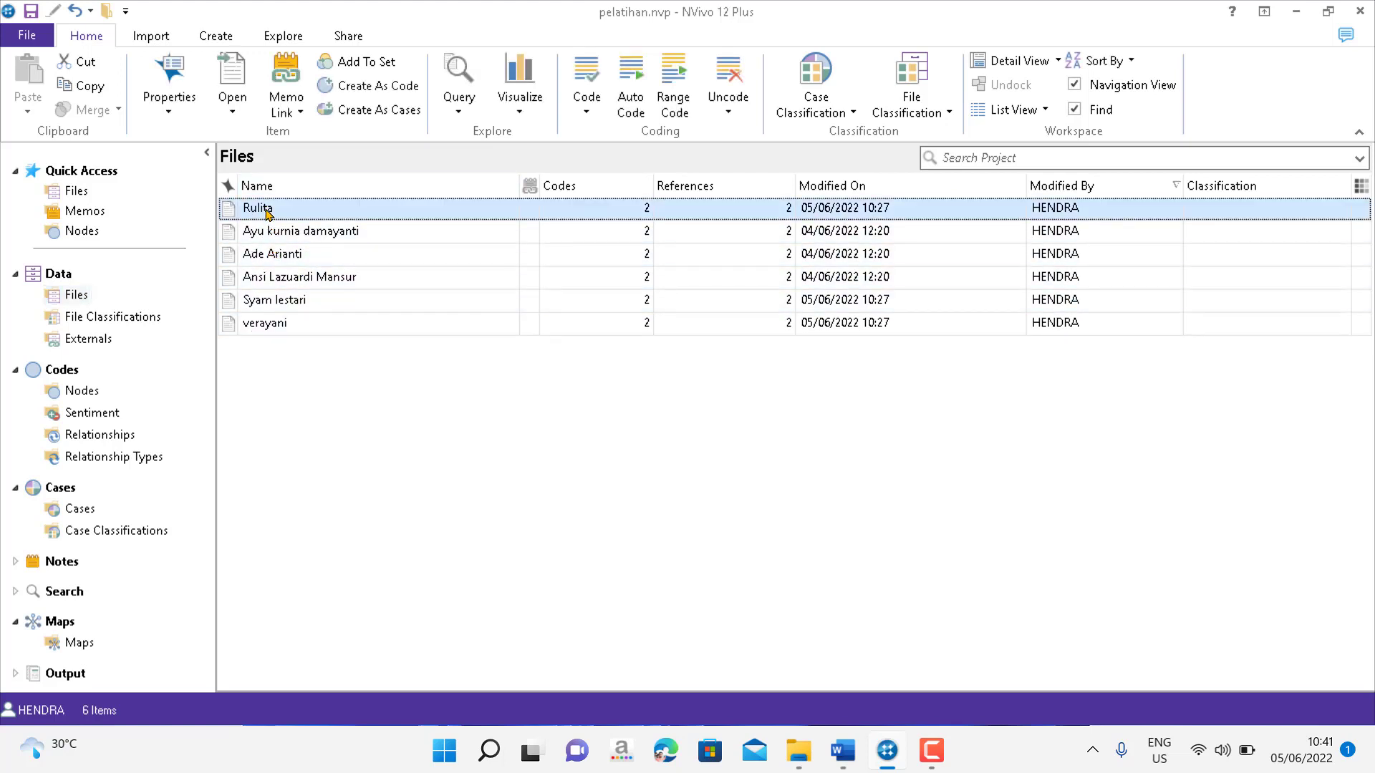
{"action": "left_click", "coordinate": [296, 351]}
{"action": "left_click", "coordinate": [276, 208]}
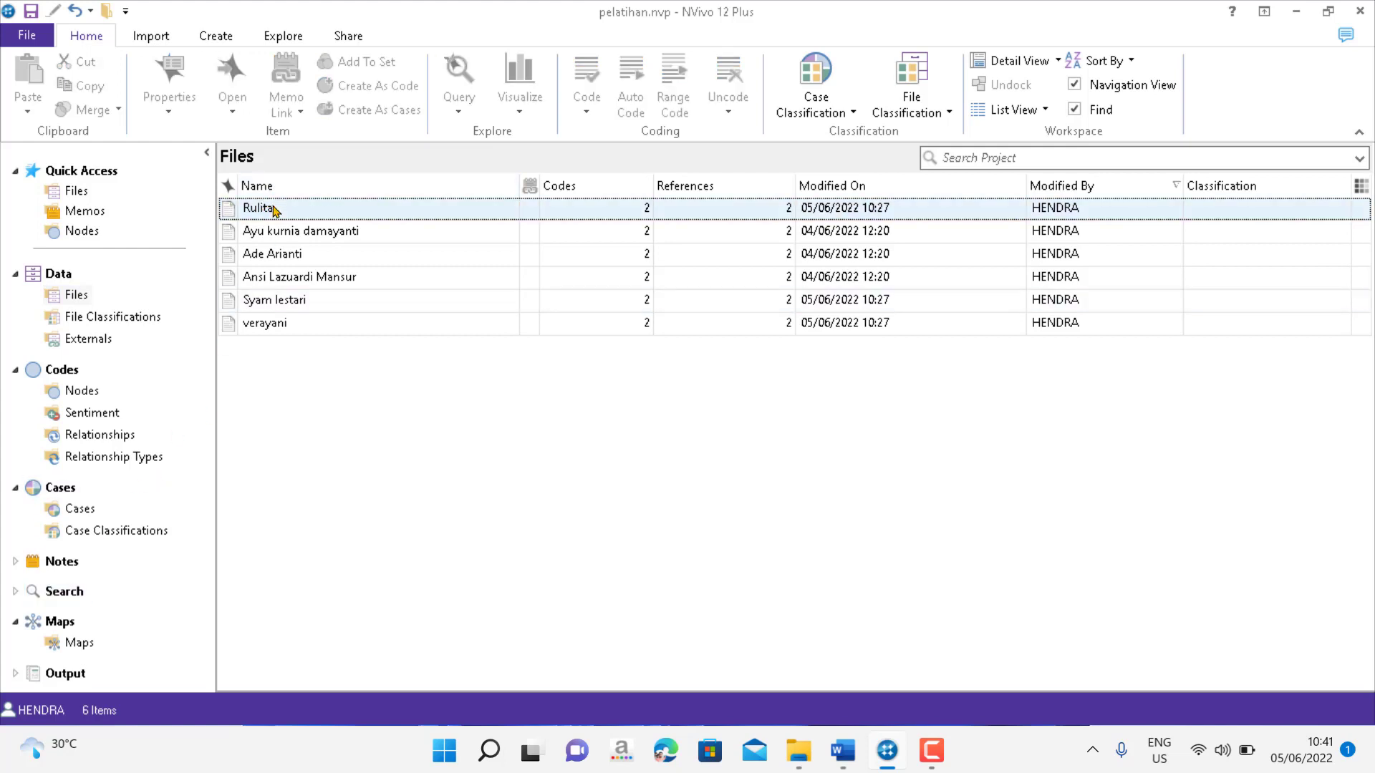
{"action": "left_click", "coordinate": [299, 234], "text": "ctrl"}
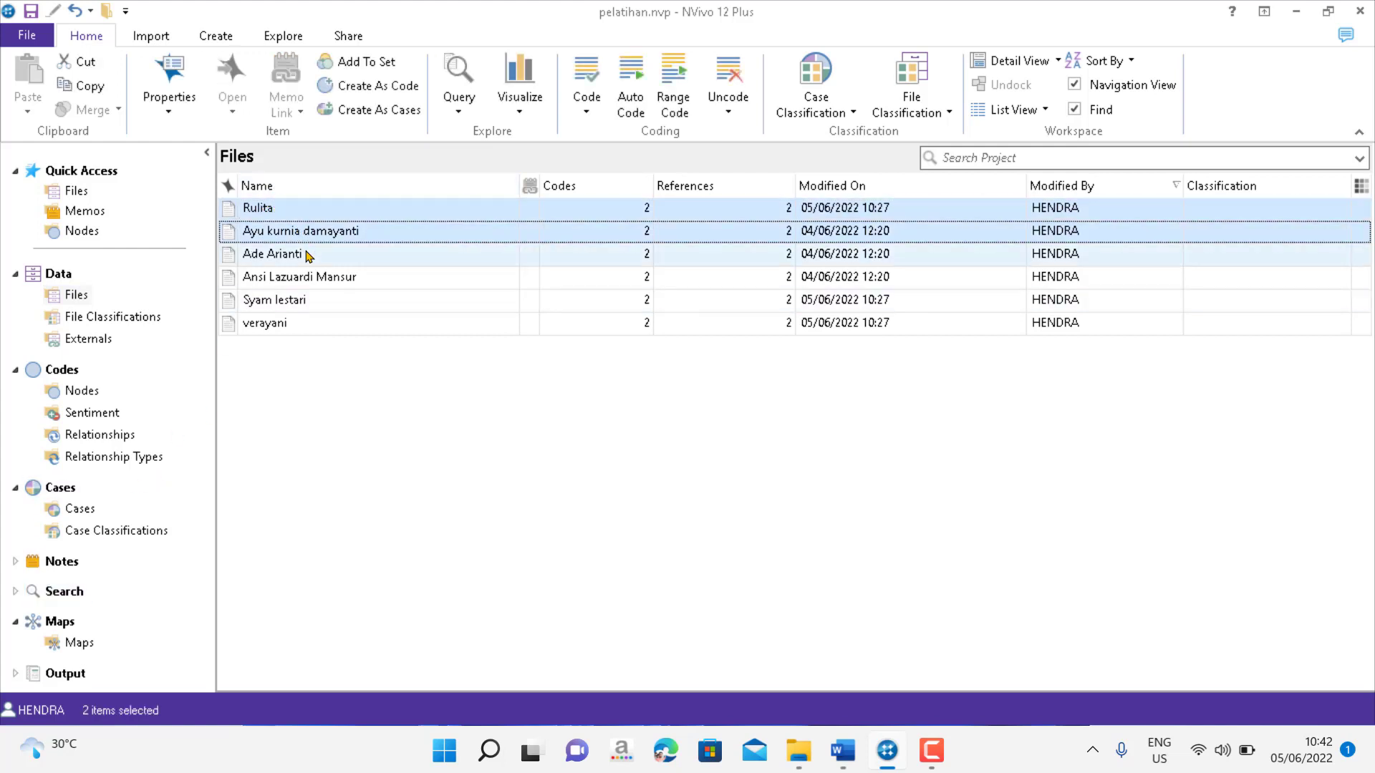
{"action": "left_click", "coordinate": [308, 256], "text": "ctrl"}
{"action": "left_click", "coordinate": [322, 278], "text": "ctrl"}
{"action": "left_click", "coordinate": [312, 298], "text": "ctrl"}
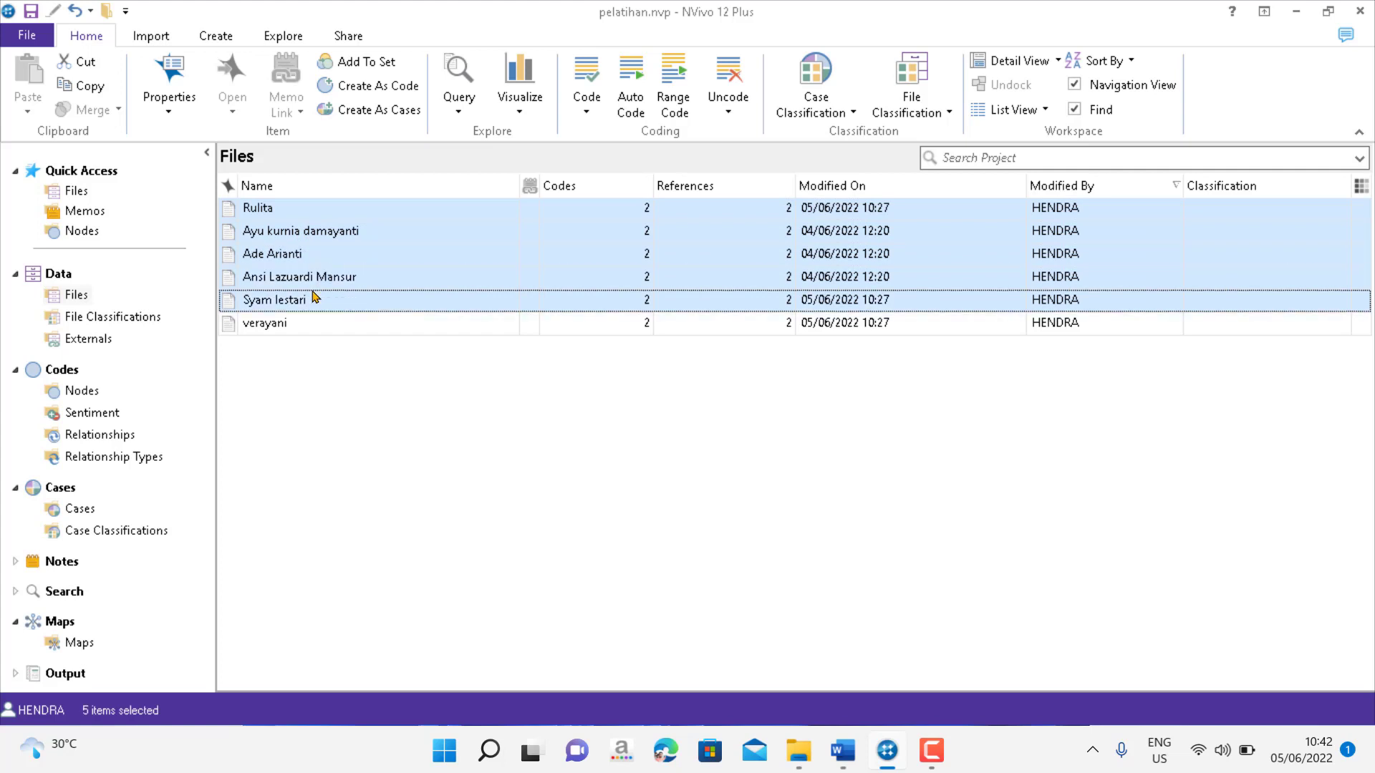
{"action": "left_click", "coordinate": [293, 323], "text": "ctrl"}
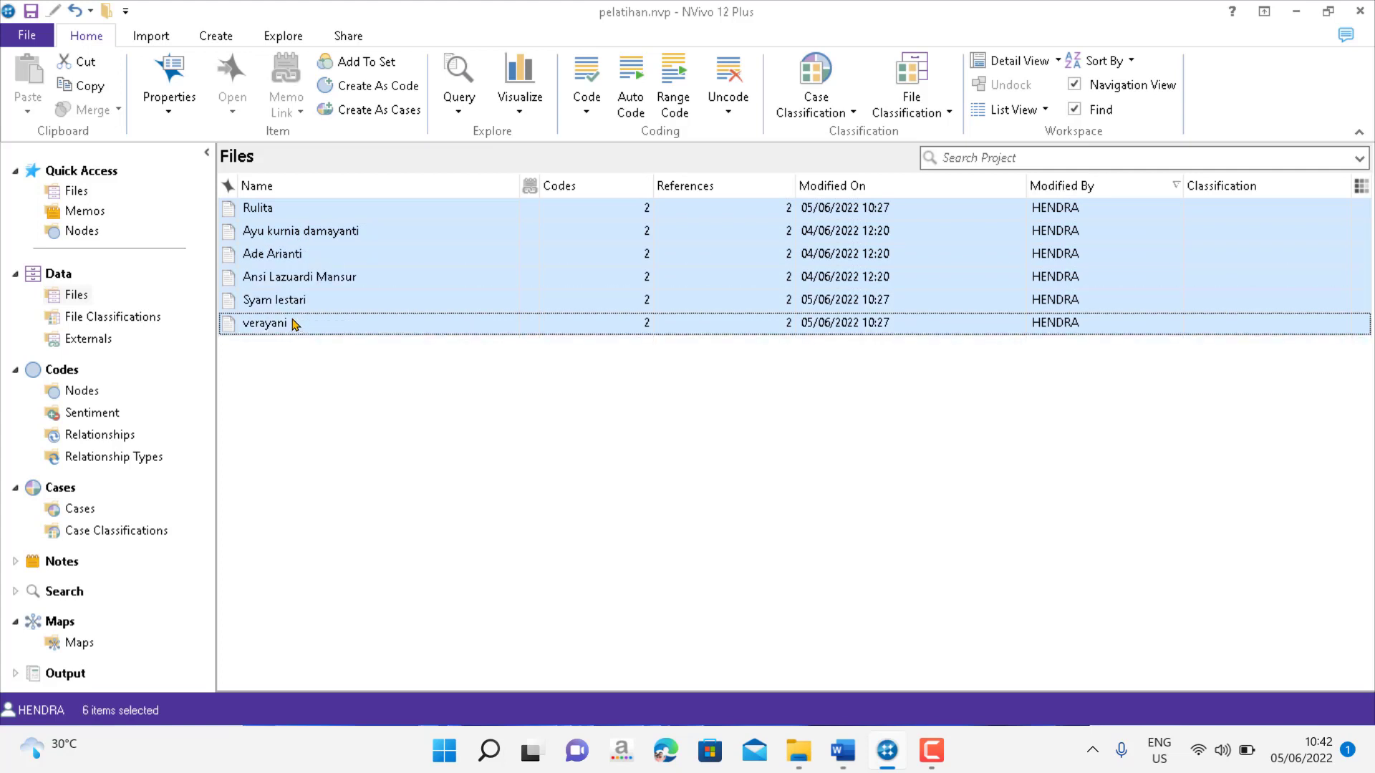
{"action": "right_click", "coordinate": [303, 252]}
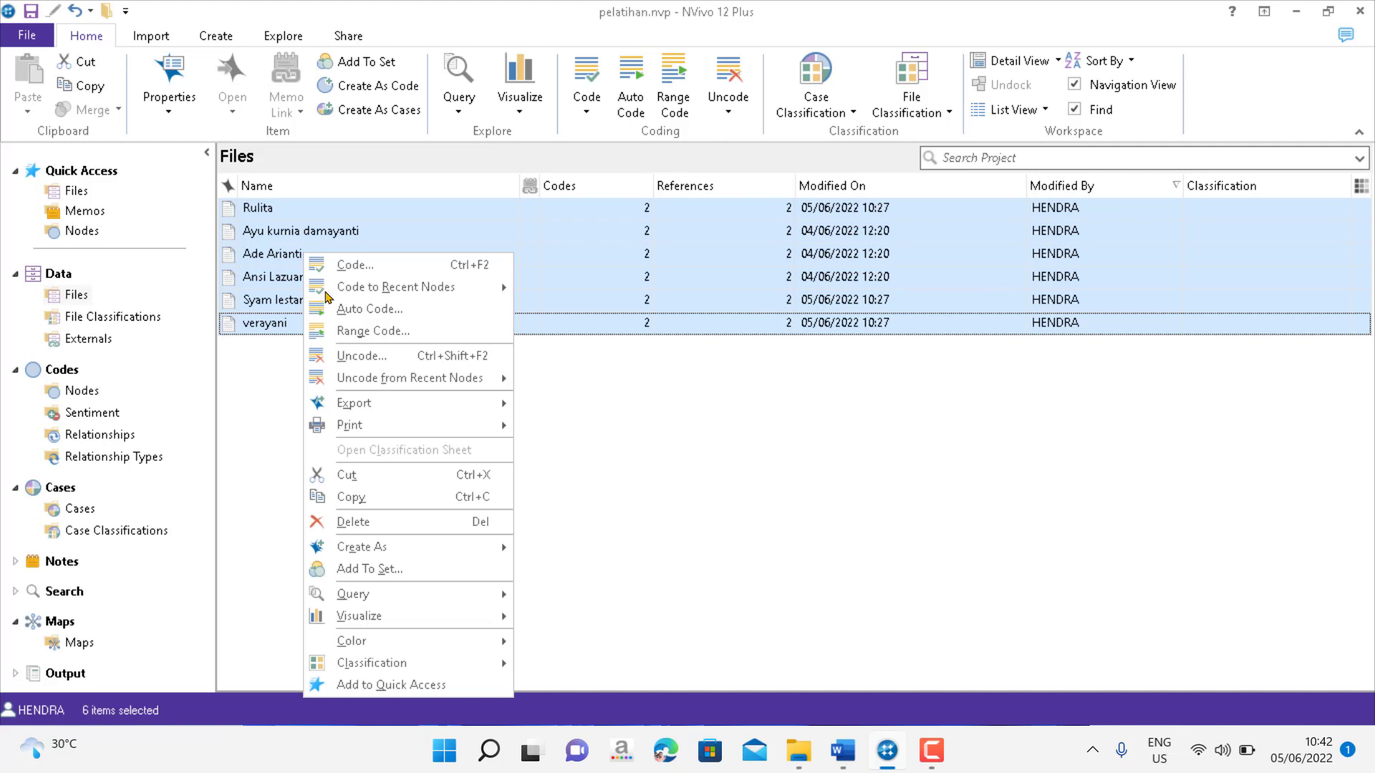
{"action": "mouse_move", "coordinate": [357, 556]}
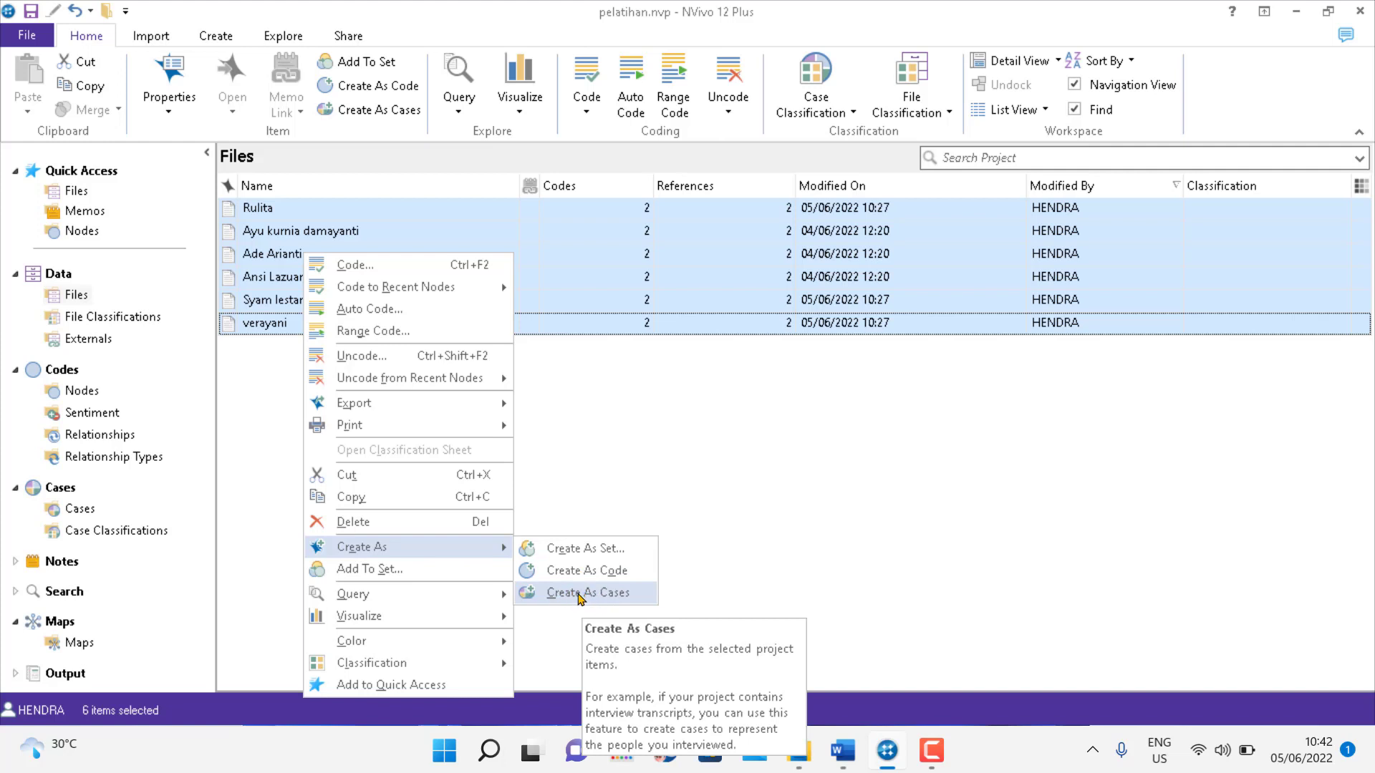
{"action": "left_click", "coordinate": [578, 594]}
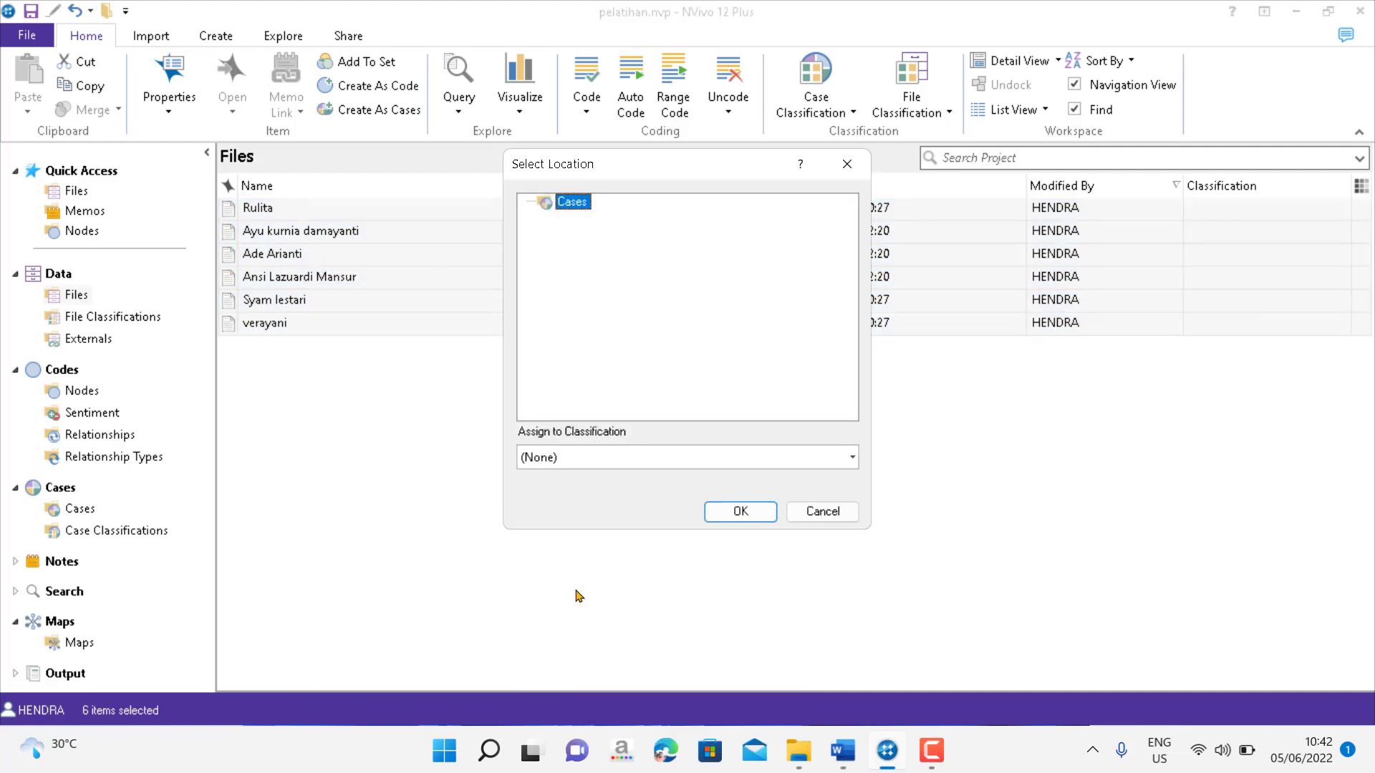
{"action": "left_click", "coordinate": [739, 512]}
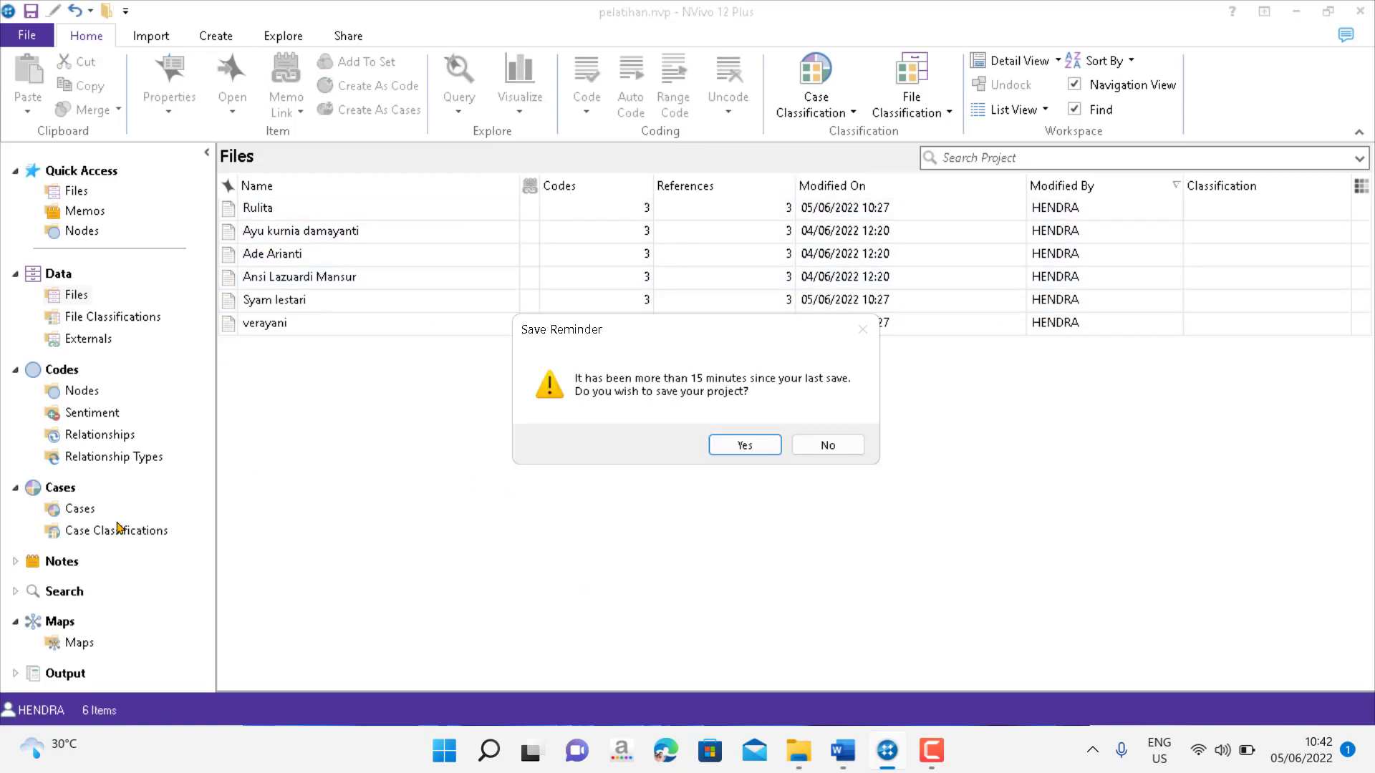
Accept the save reminder to save the project, and open the Cases list to check the new cases
{"action": "left_click", "coordinate": [743, 447]}
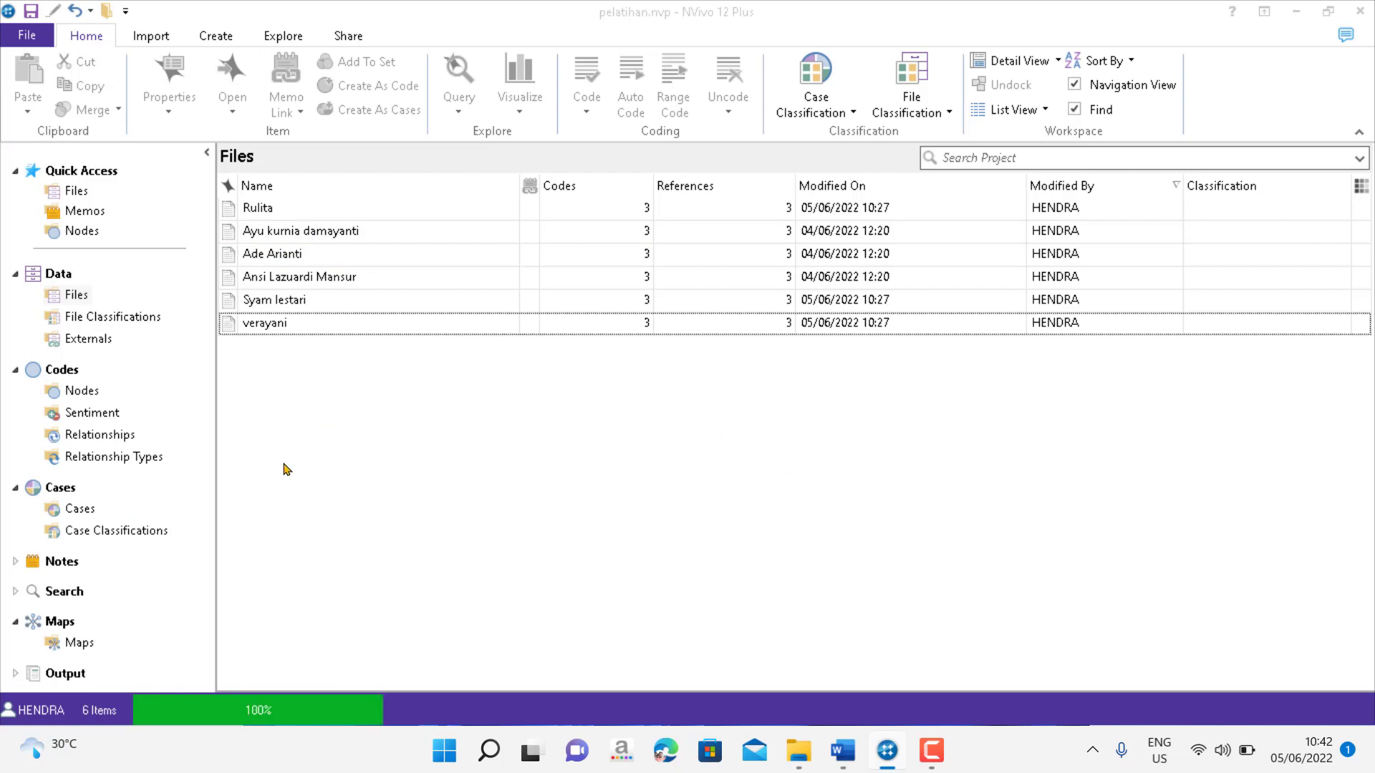
{"action": "left_click", "coordinate": [73, 508]}
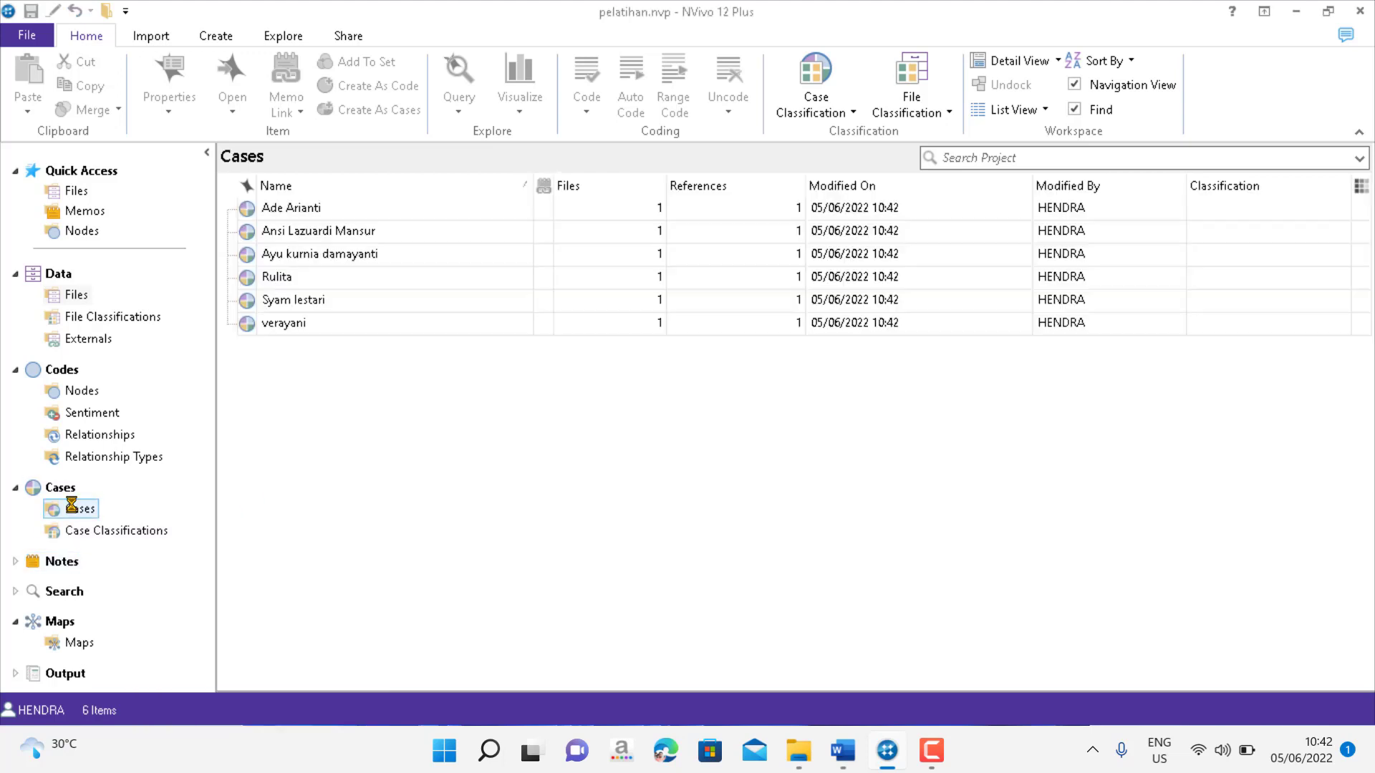
{"action": "left_click", "coordinate": [356, 209]}
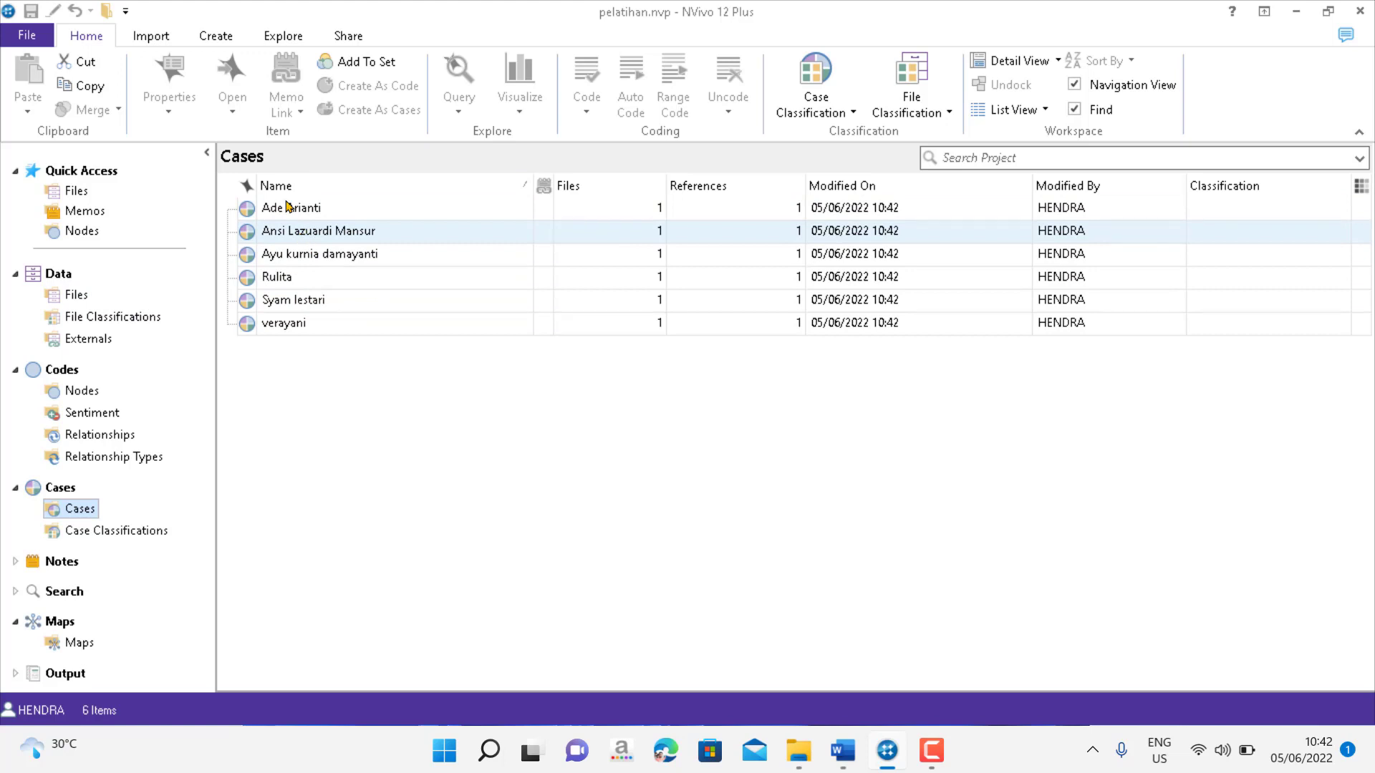
{"action": "left_click", "coordinate": [77, 296]}
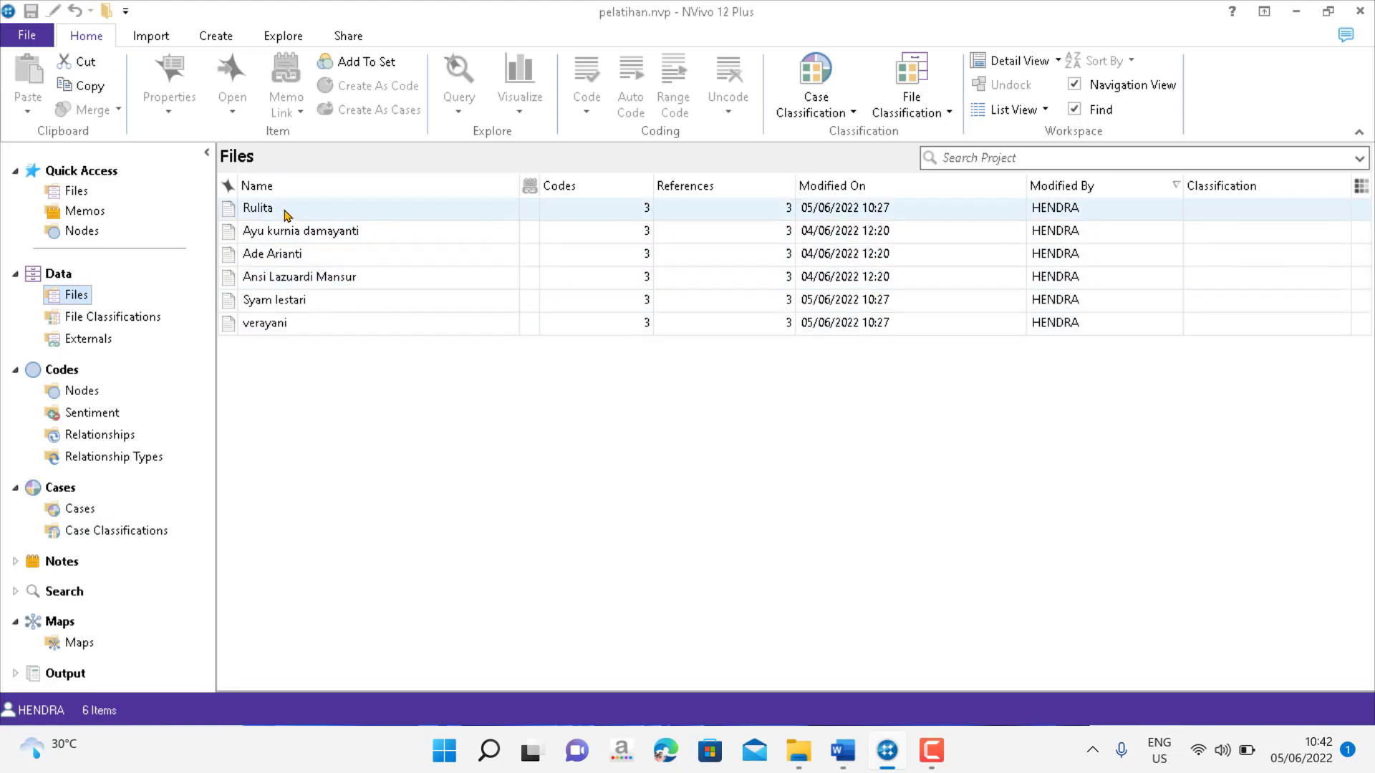
{"action": "left_click", "coordinate": [287, 215]}
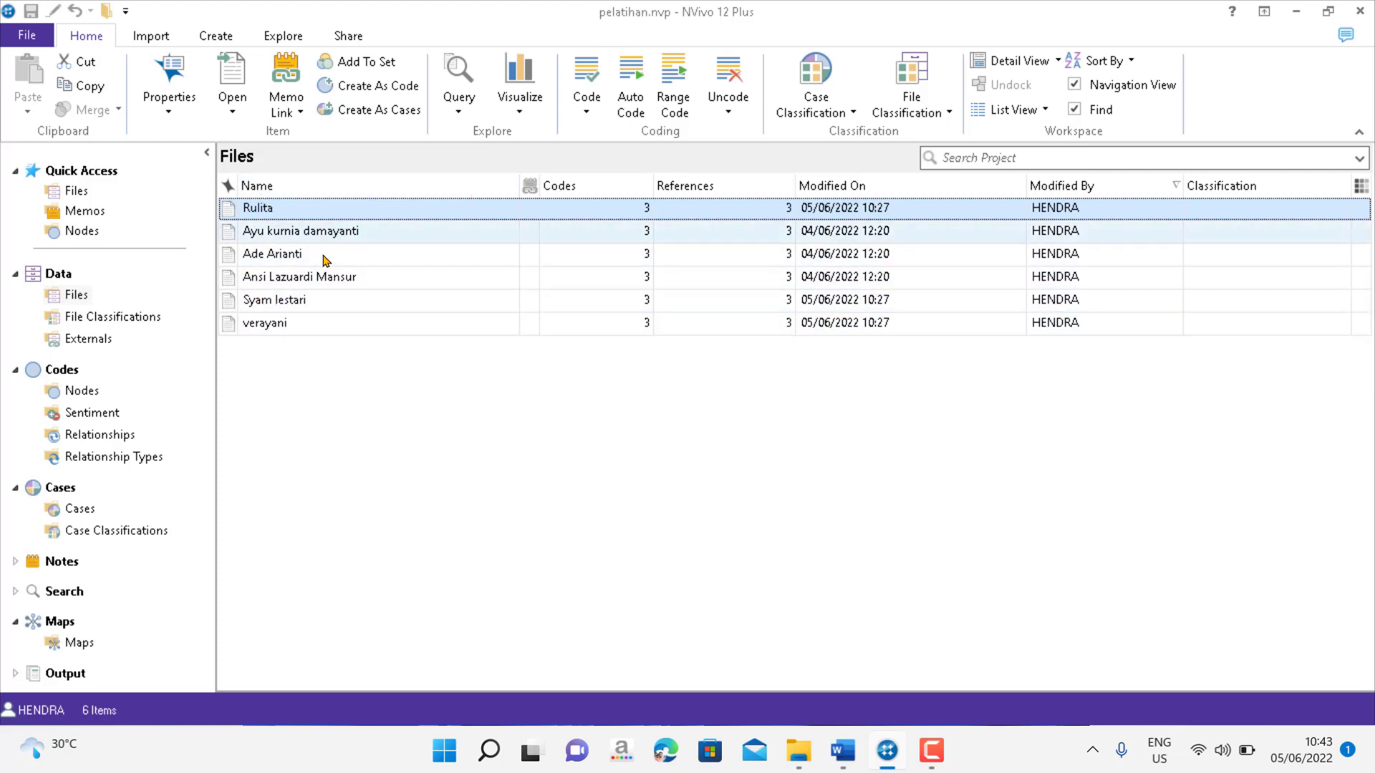
{"action": "left_click", "coordinate": [282, 231], "text": "ctrl"}
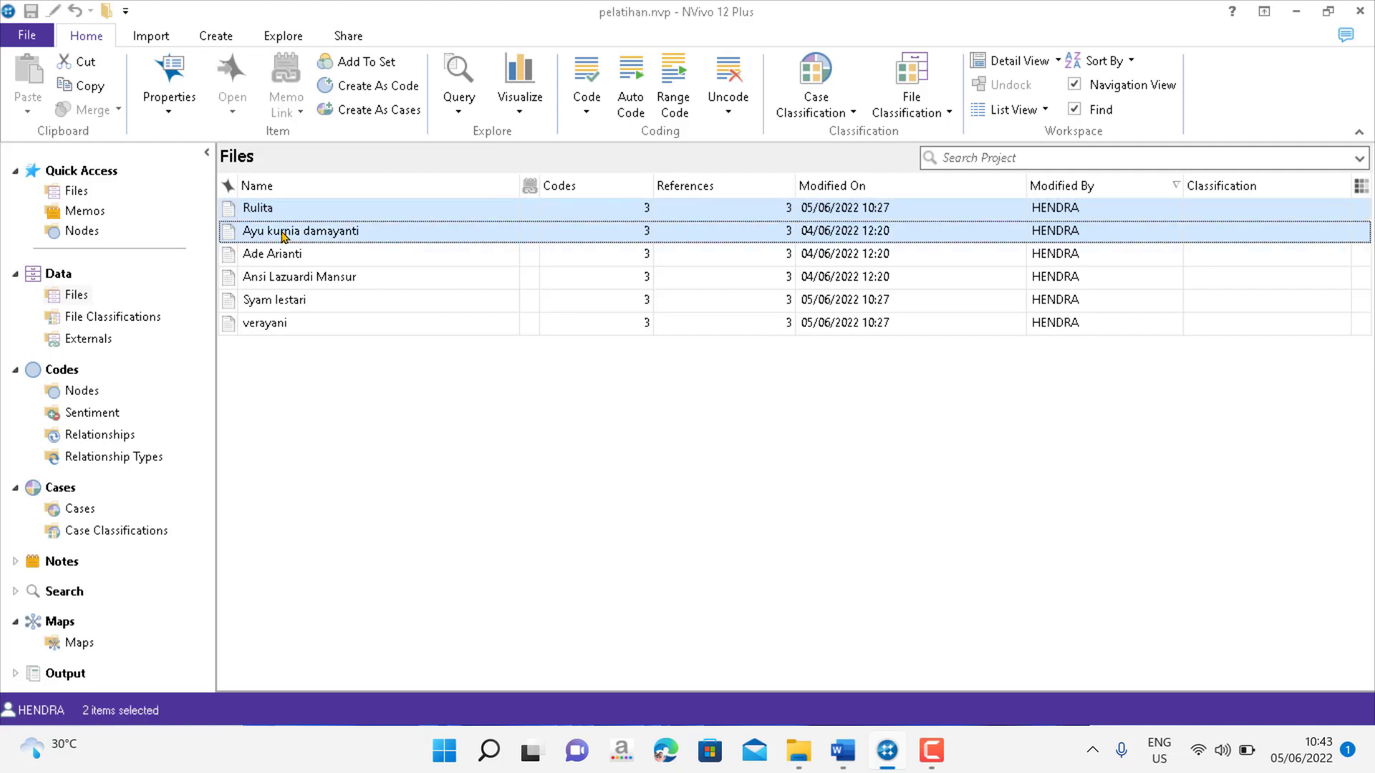
{"action": "left_click", "coordinate": [286, 254], "text": "ctrl"}
{"action": "left_click", "coordinate": [317, 277], "text": "ctrl"}
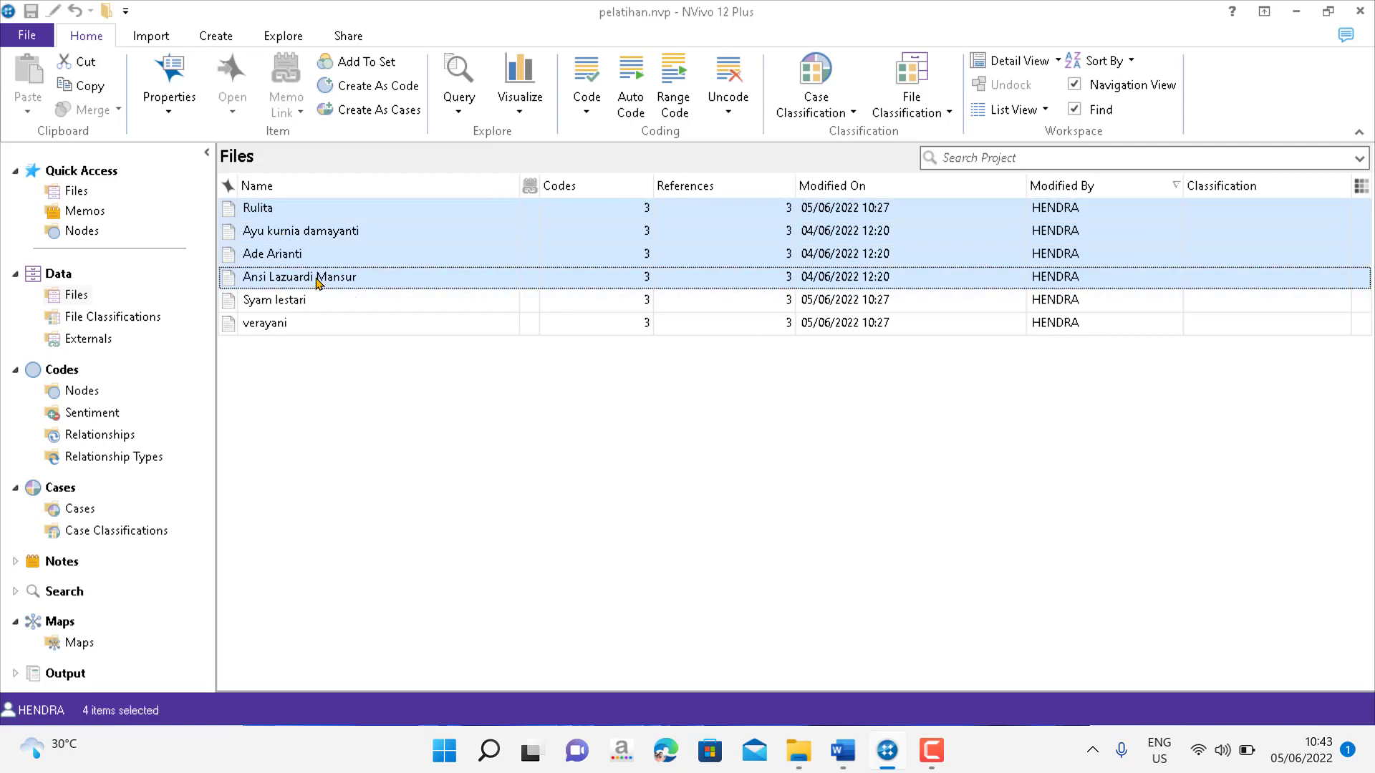
{"action": "left_click", "coordinate": [307, 300], "text": "ctrl"}
{"action": "left_click", "coordinate": [309, 324], "text": "ctrl"}
{"action": "right_click", "coordinate": [309, 328]}
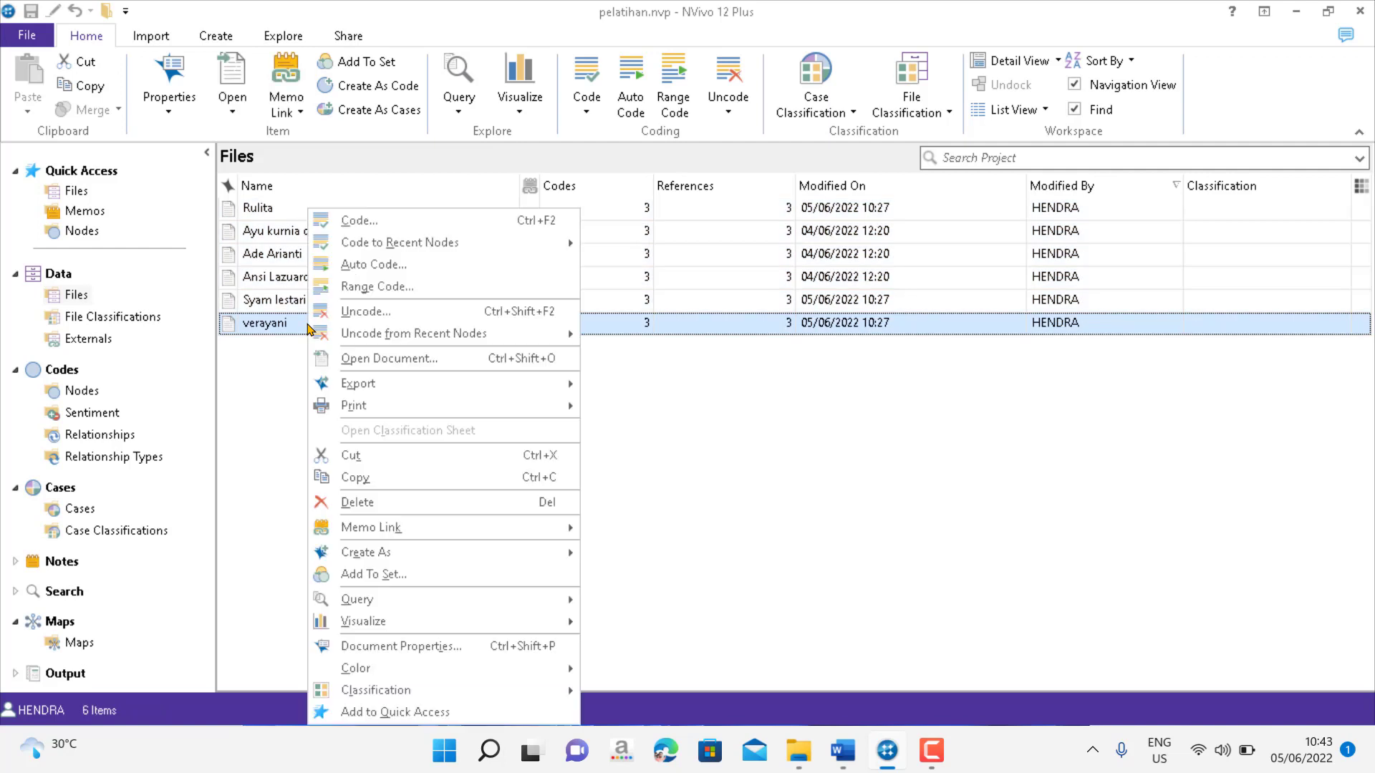
{"action": "mouse_move", "coordinate": [479, 559]}
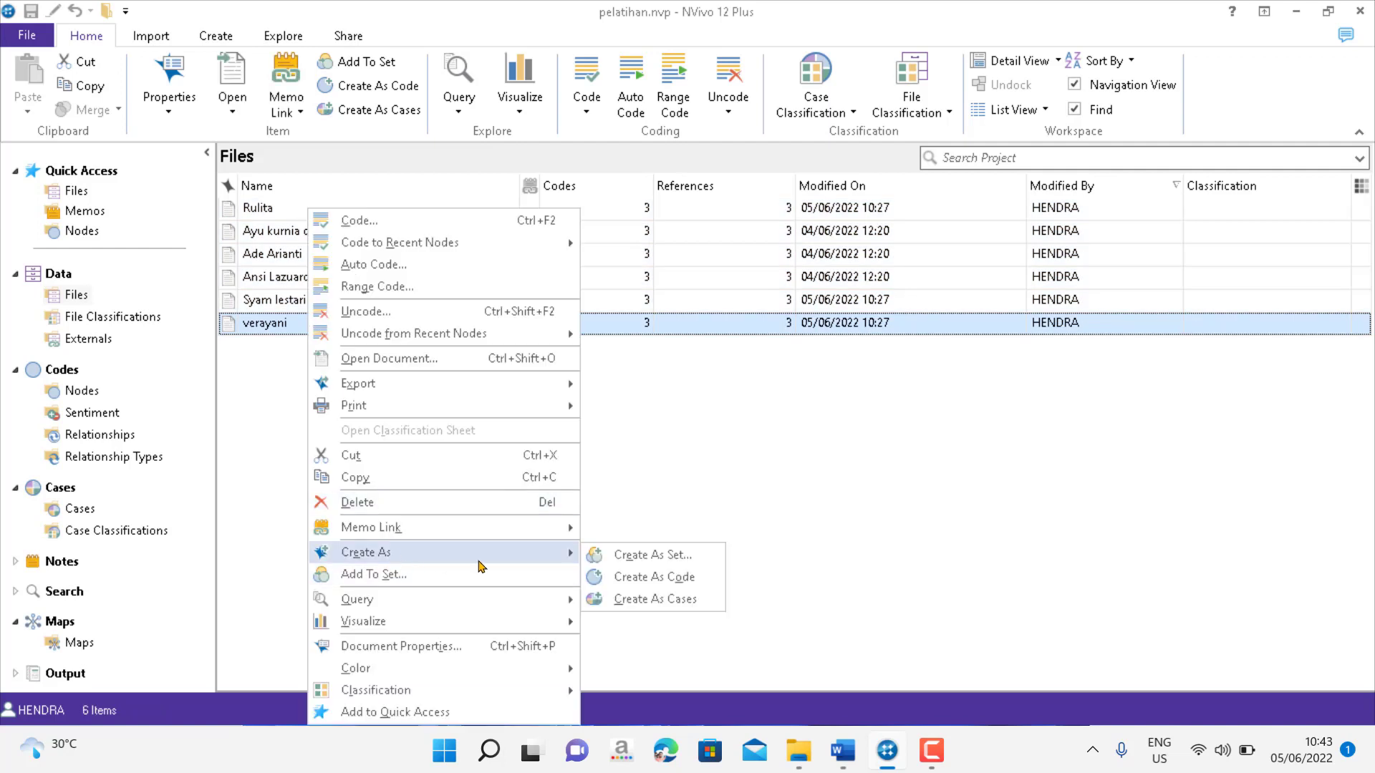
{"action": "left_click", "coordinate": [277, 495]}
Create a new folder named Informan under Cases
{"action": "left_click", "coordinate": [76, 508]}
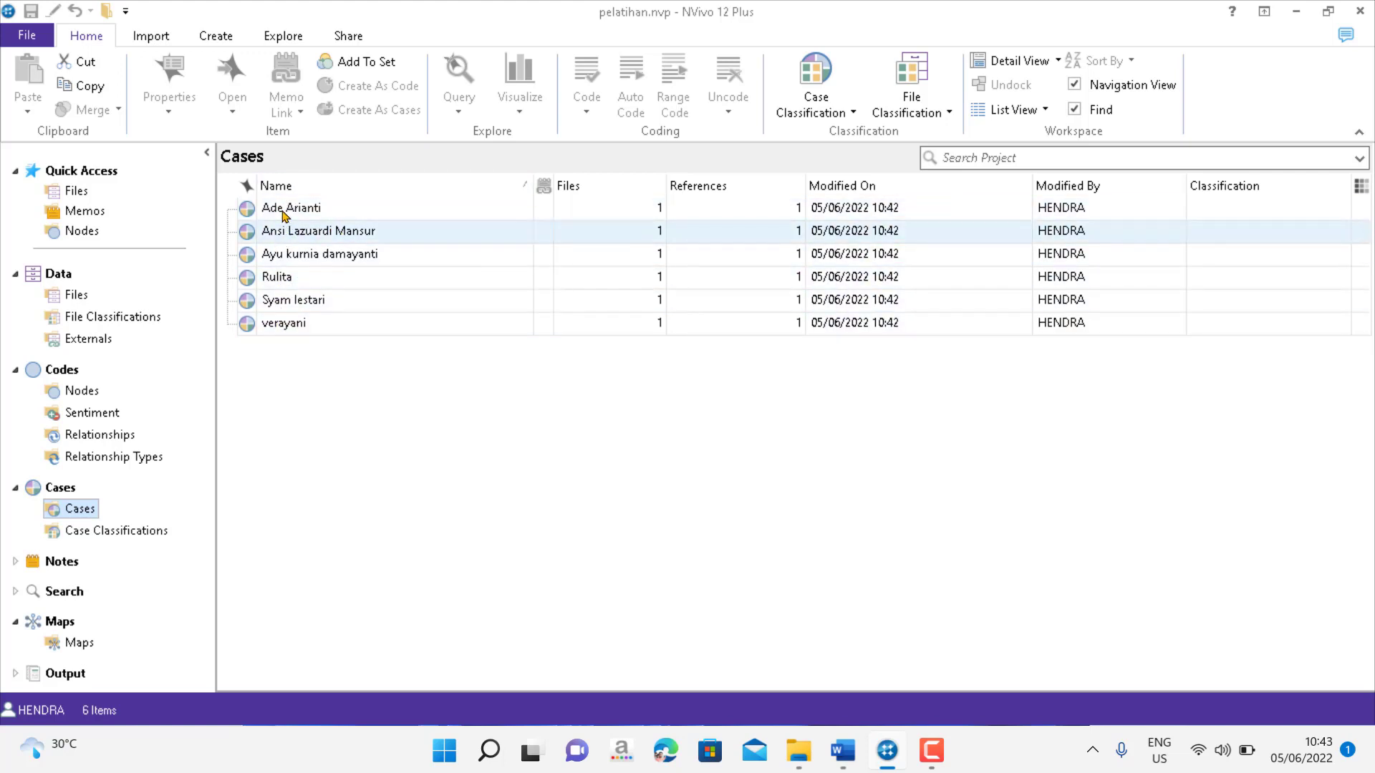
{"action": "left_click", "coordinate": [270, 469]}
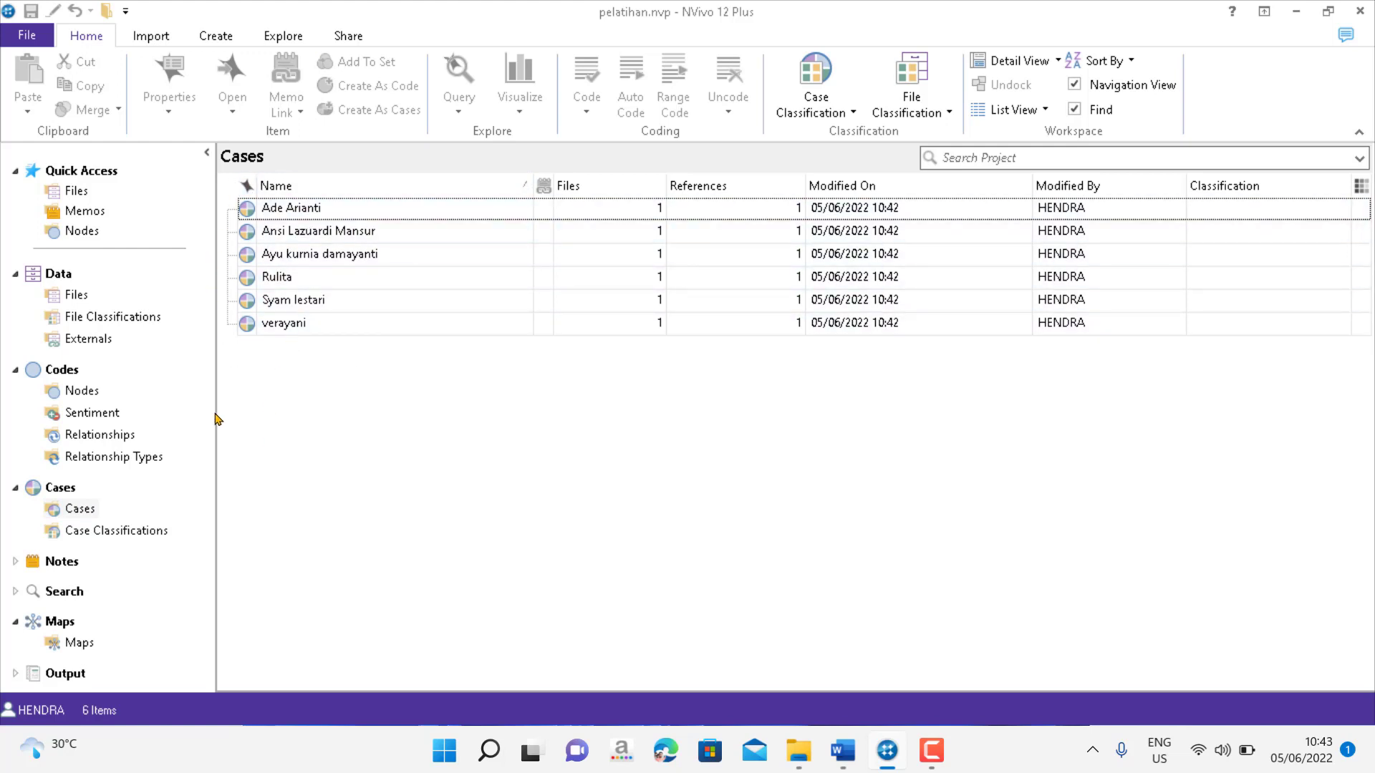
{"action": "left_click", "coordinate": [68, 494]}
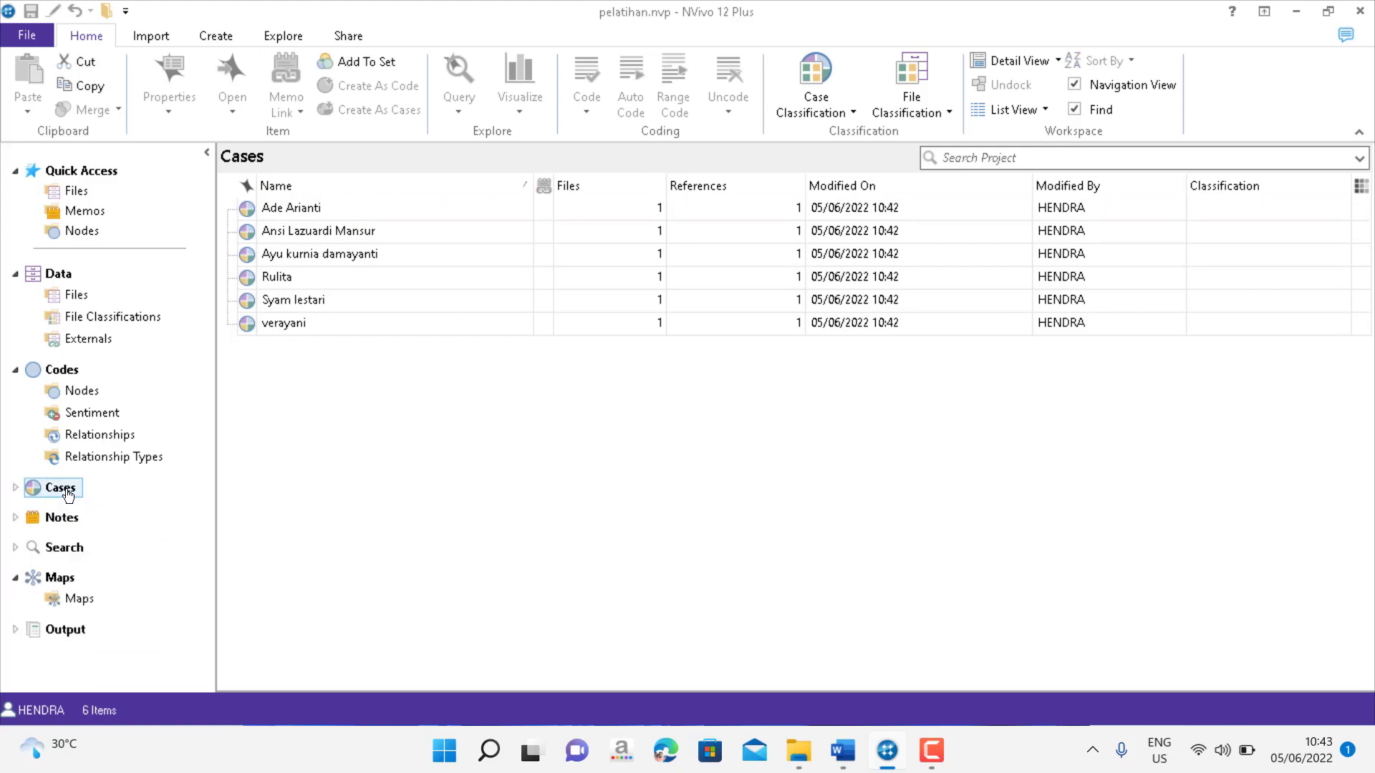
{"action": "left_click", "coordinate": [68, 494]}
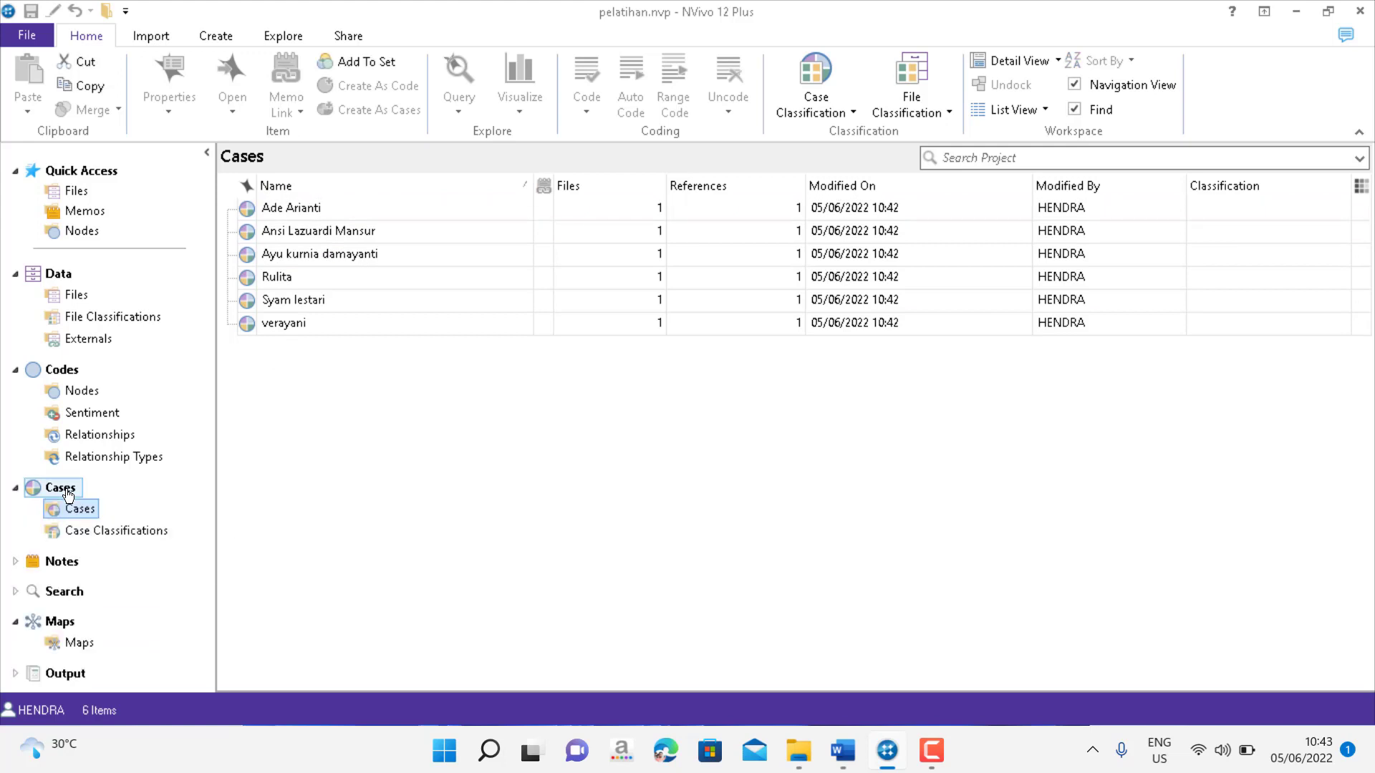
{"action": "left_click", "coordinate": [79, 510]}
{"action": "right_click", "coordinate": [78, 512]}
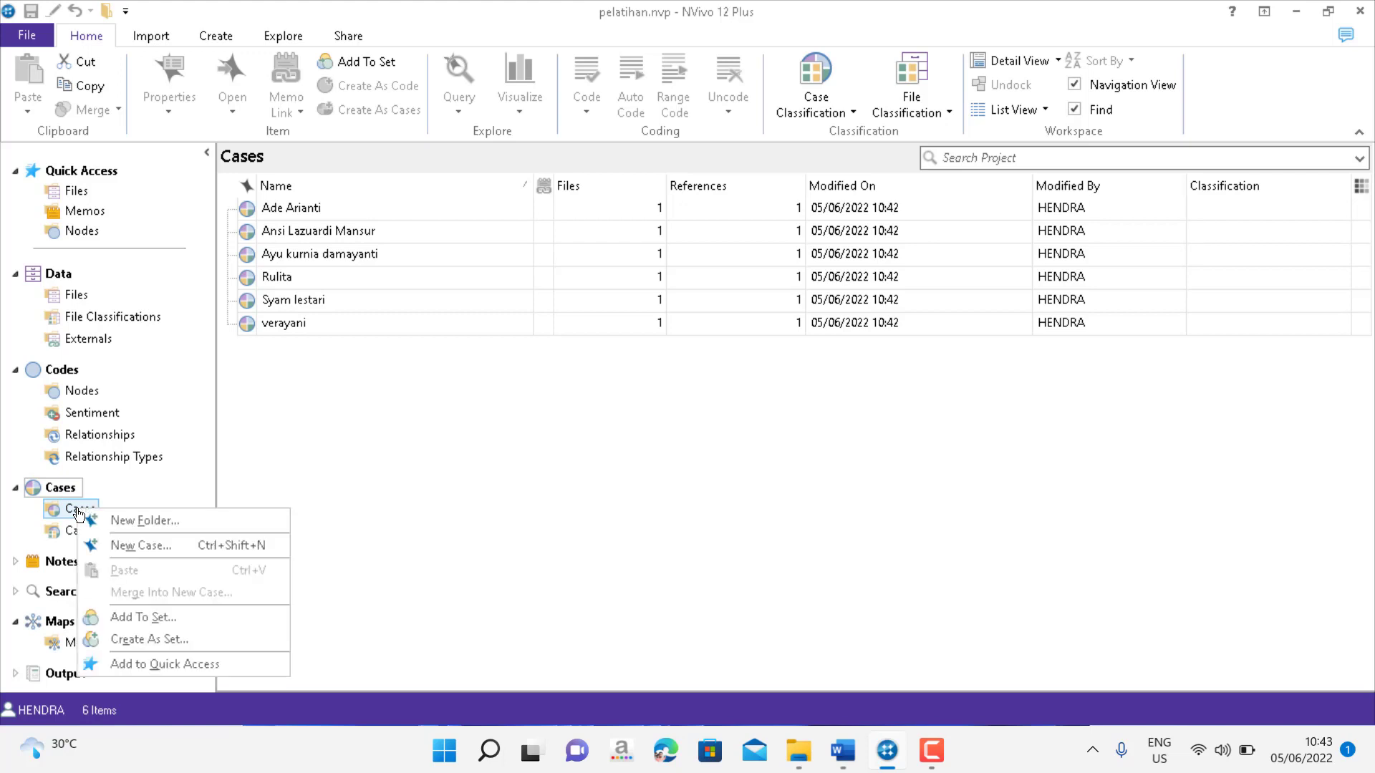
{"action": "left_click", "coordinate": [160, 524]}
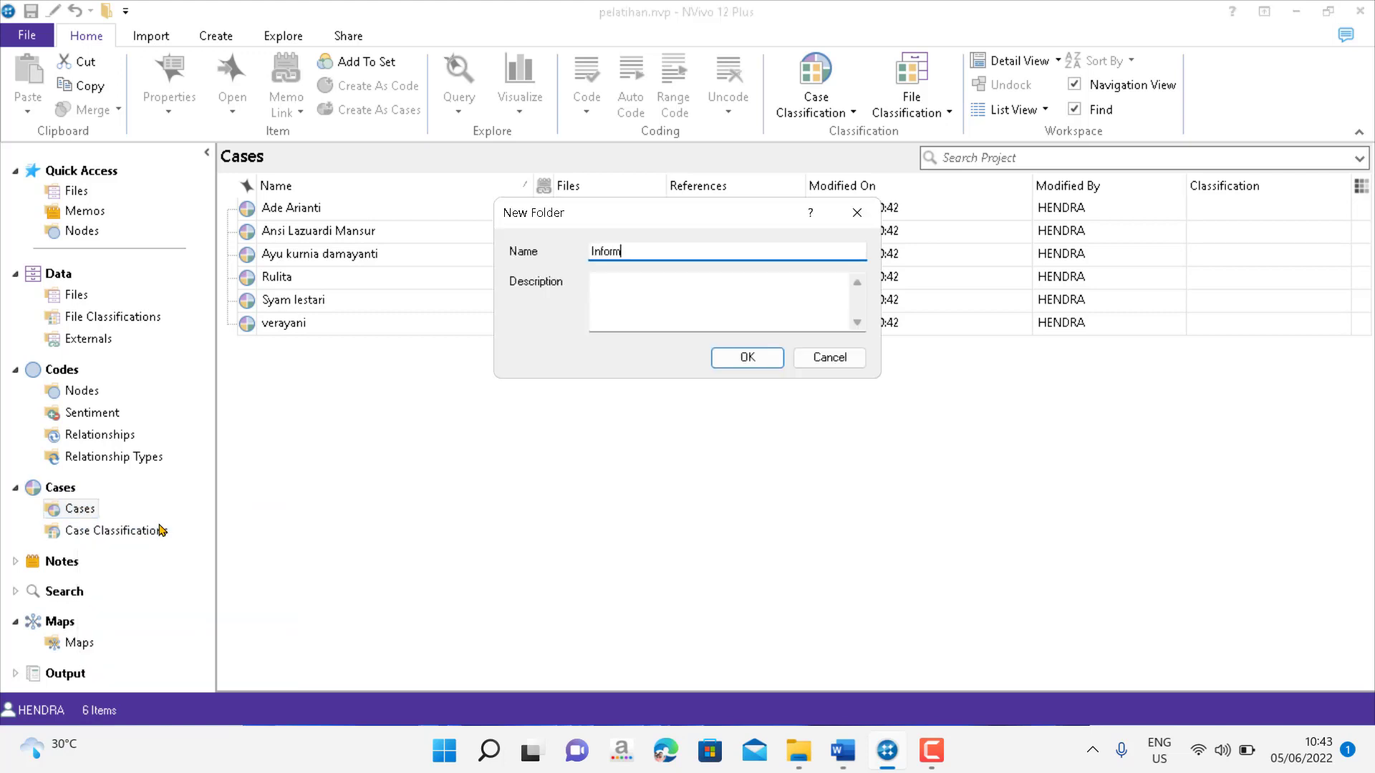
{"action": "left_click", "coordinate": [733, 364]}
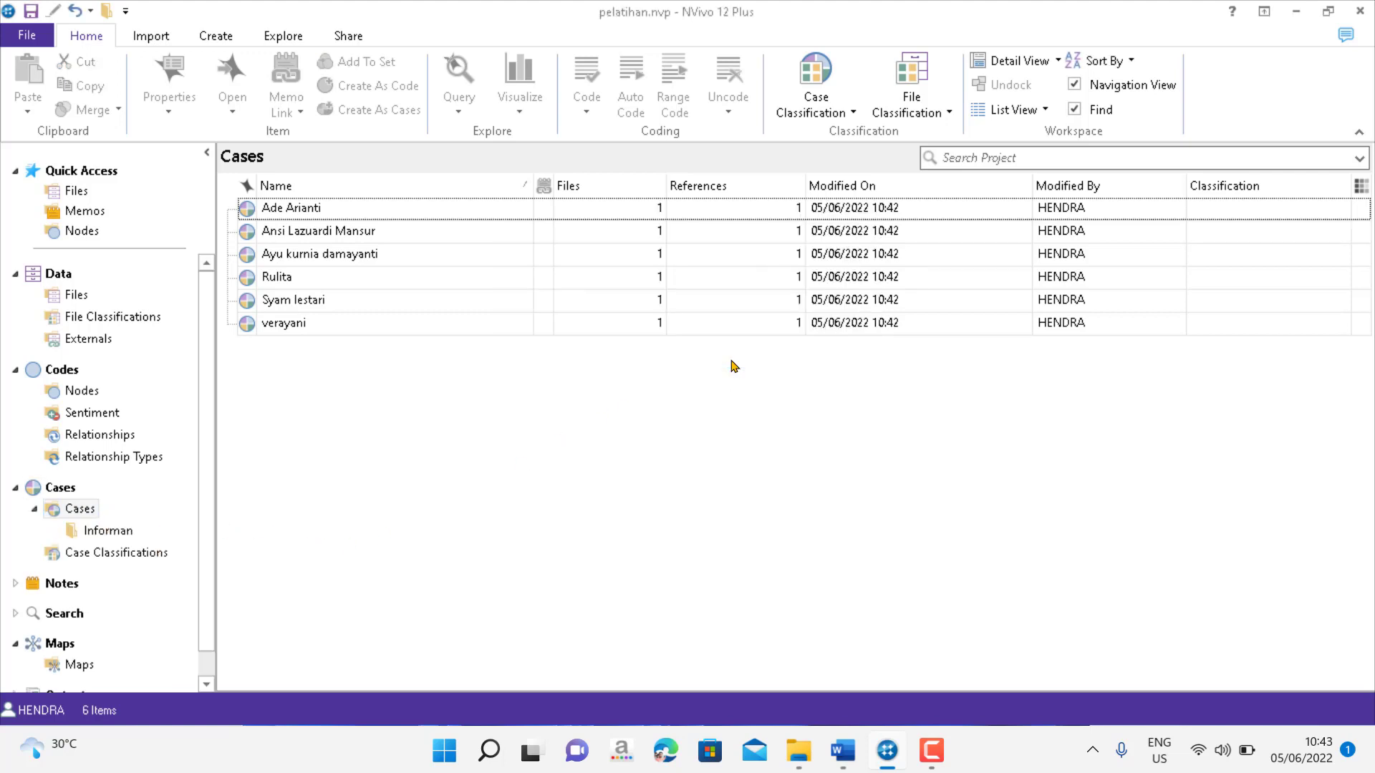
Move all six cases from the Cases list into the Informan folder and check the folder's contents
{"action": "left_click", "coordinate": [290, 213]}
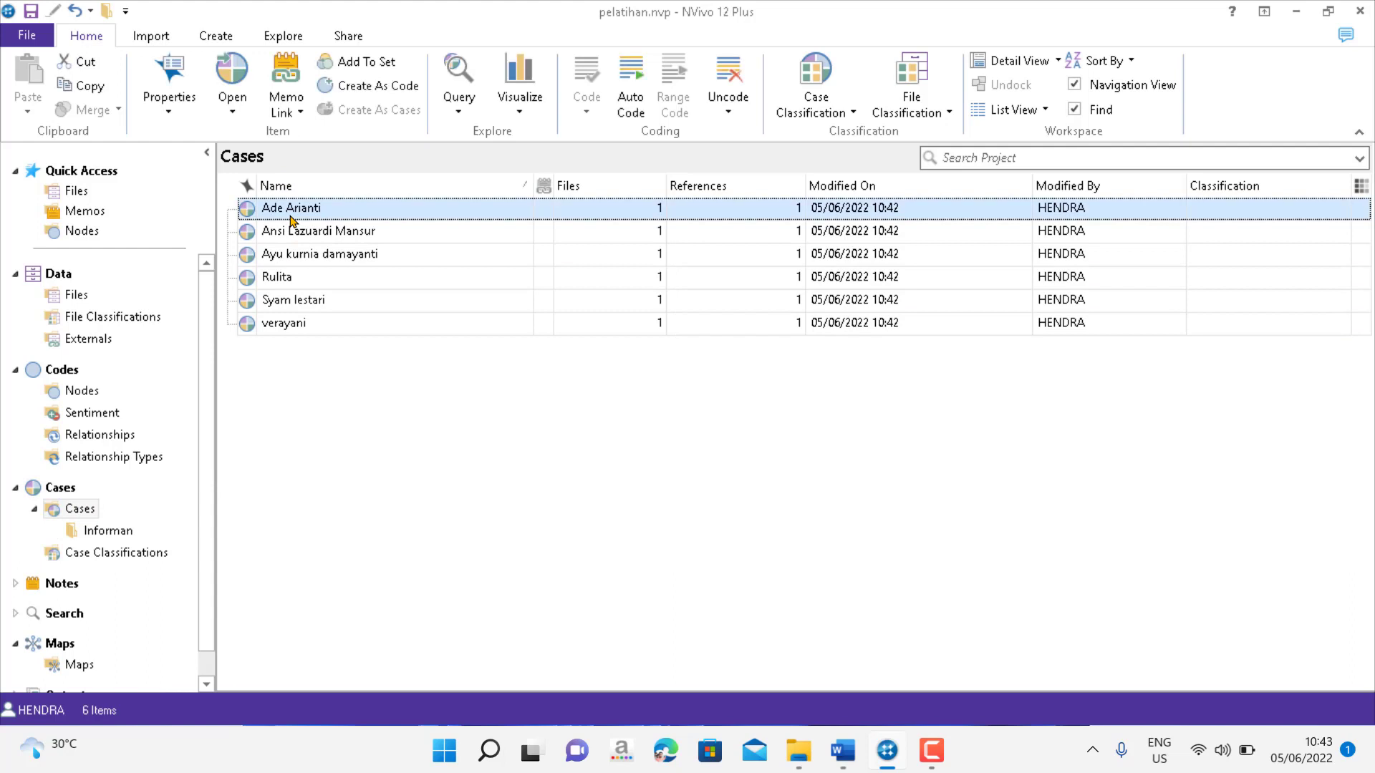
{"action": "left_click", "coordinate": [303, 233], "text": "ctrl"}
{"action": "left_click", "coordinate": [306, 254], "text": "ctrl"}
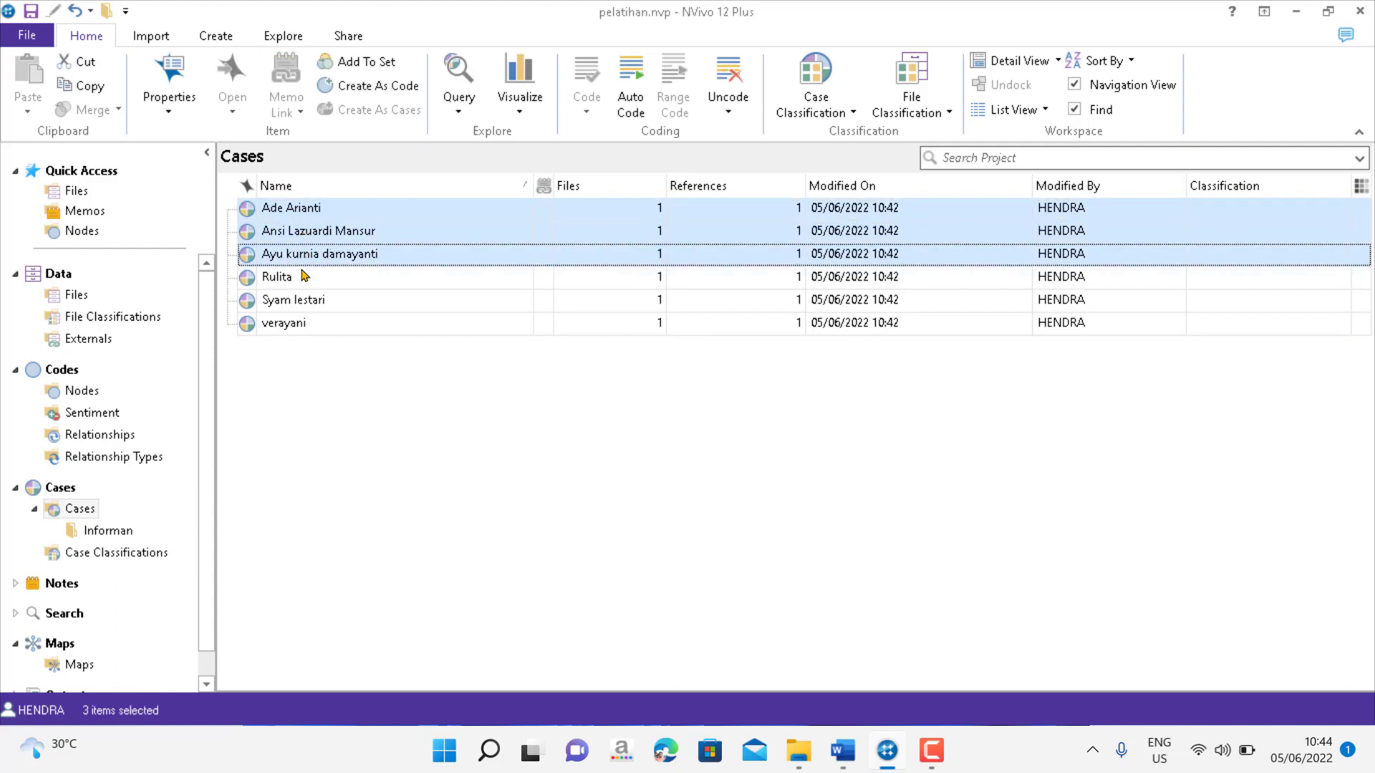
{"action": "left_click", "coordinate": [303, 275], "text": "ctrl"}
{"action": "left_click", "coordinate": [311, 306], "text": "ctrl"}
{"action": "left_click", "coordinate": [315, 327], "text": "ctrl"}
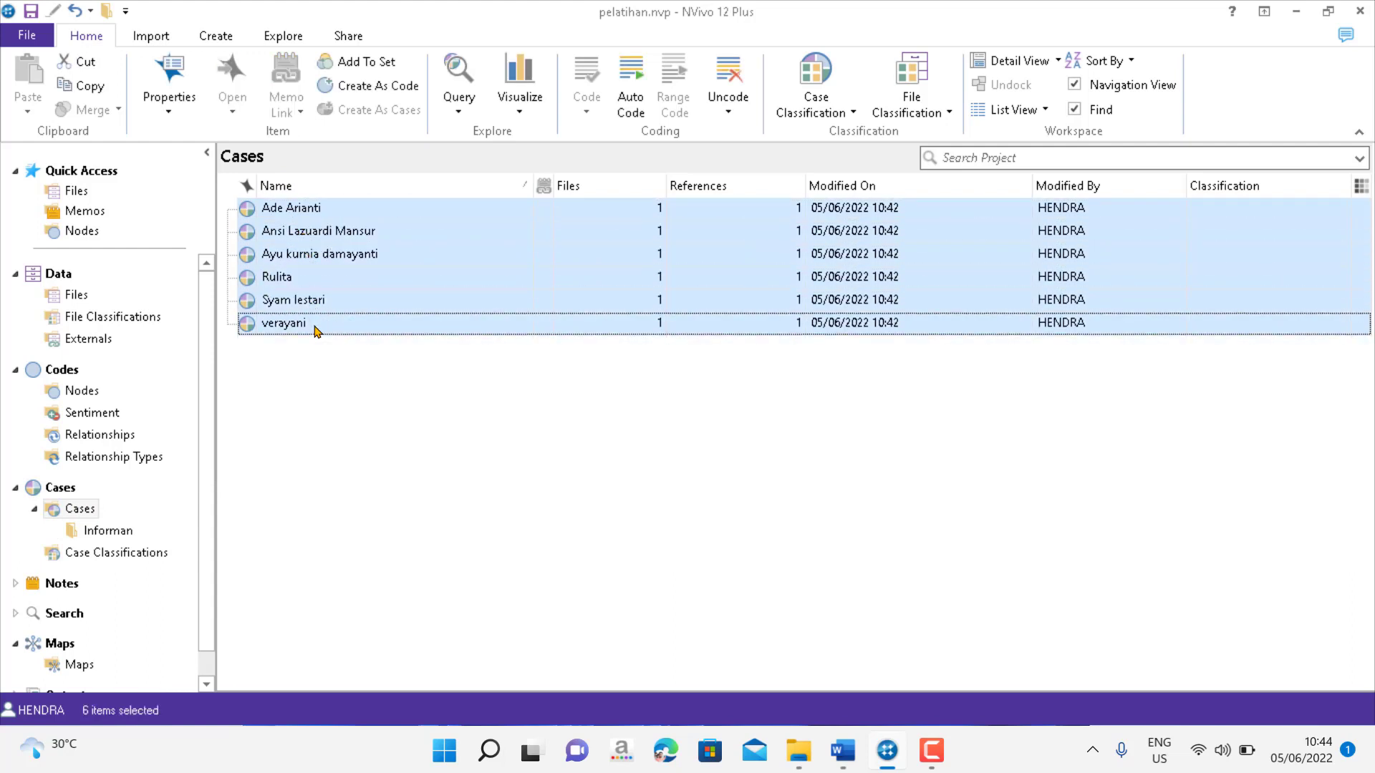
{"action": "right_click", "coordinate": [315, 248]}
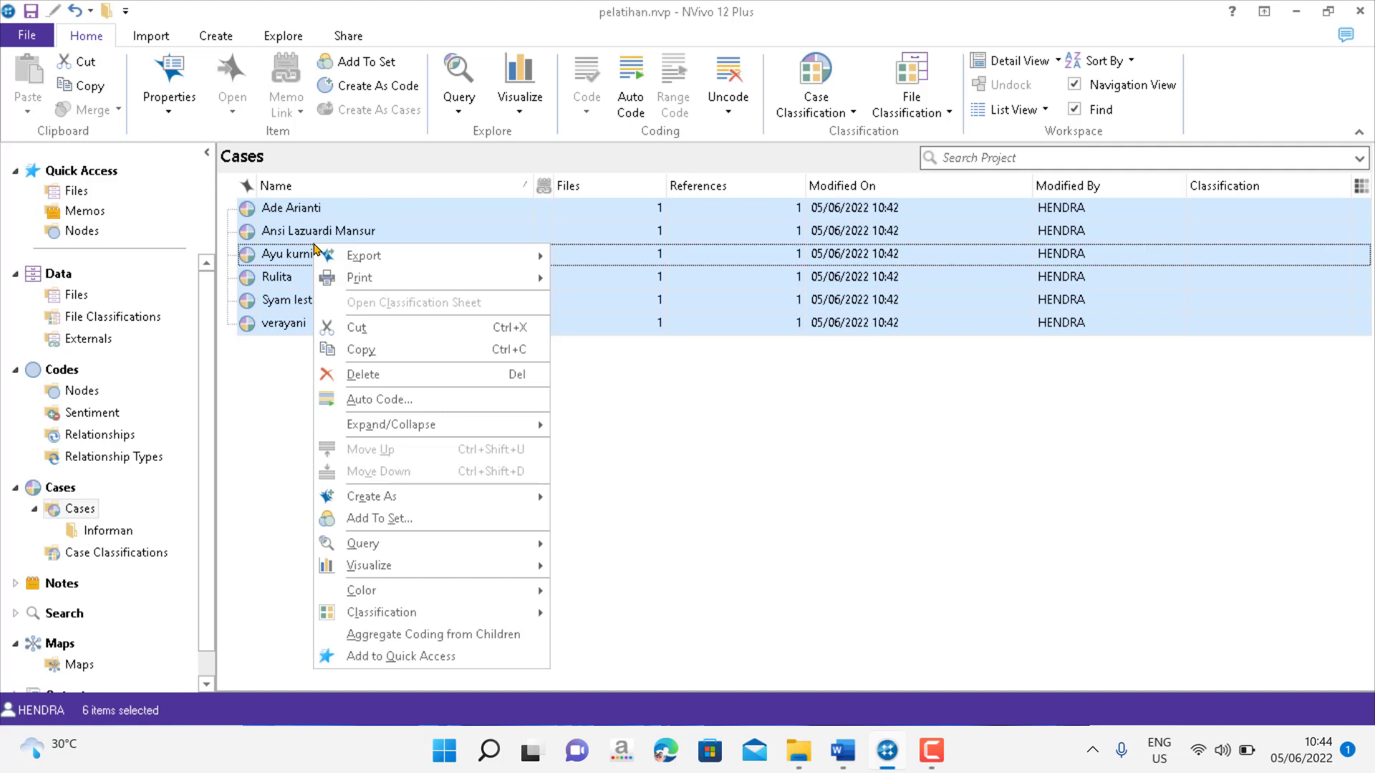
{"action": "left_click", "coordinate": [358, 329]}
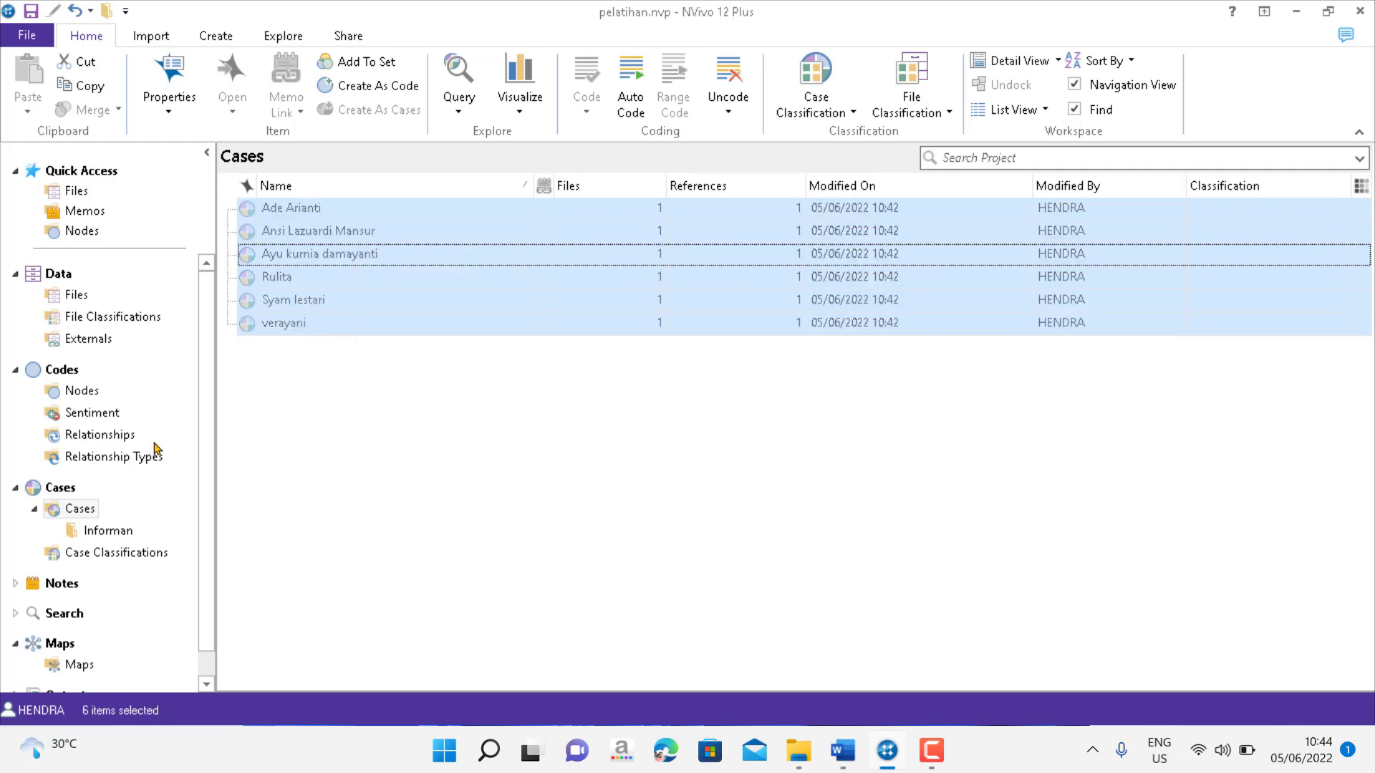
{"action": "left_click", "coordinate": [104, 533]}
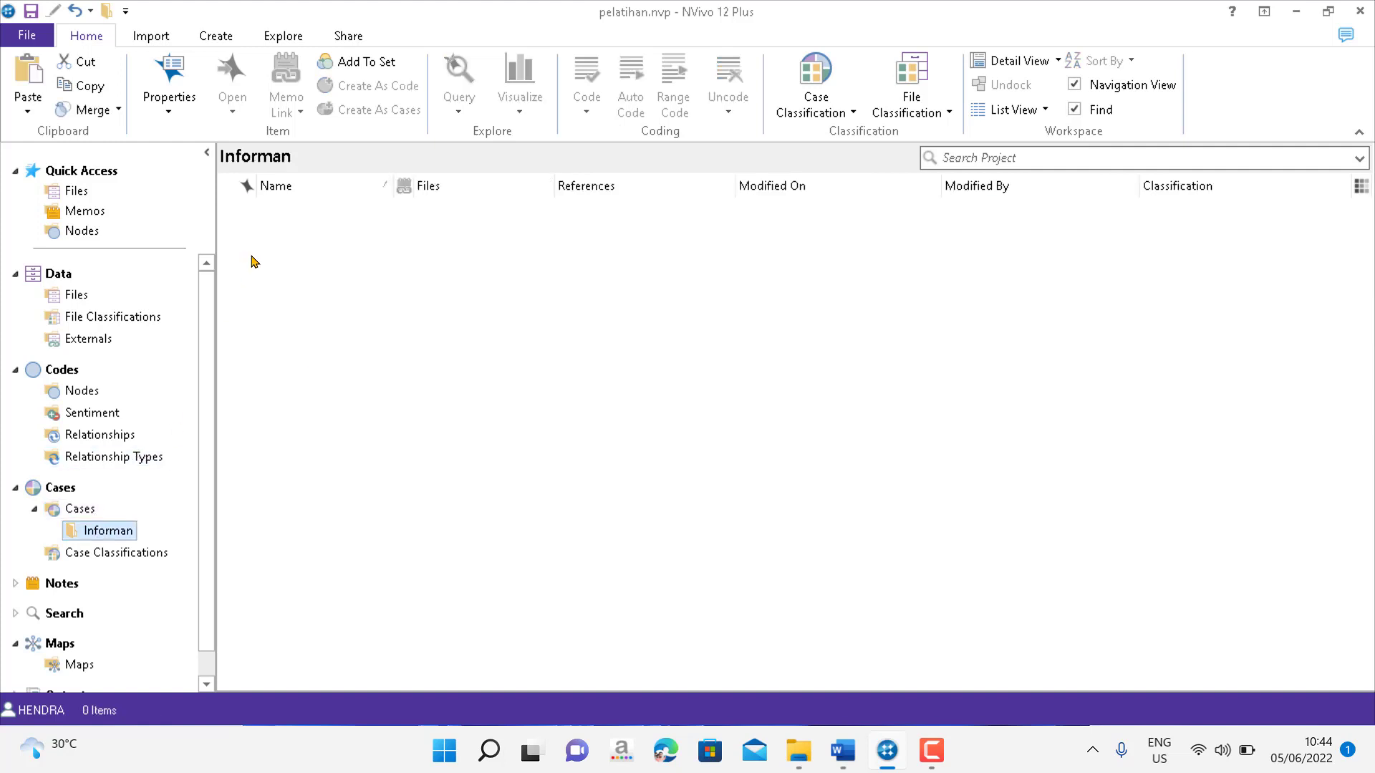
{"action": "right_click", "coordinate": [278, 234]}
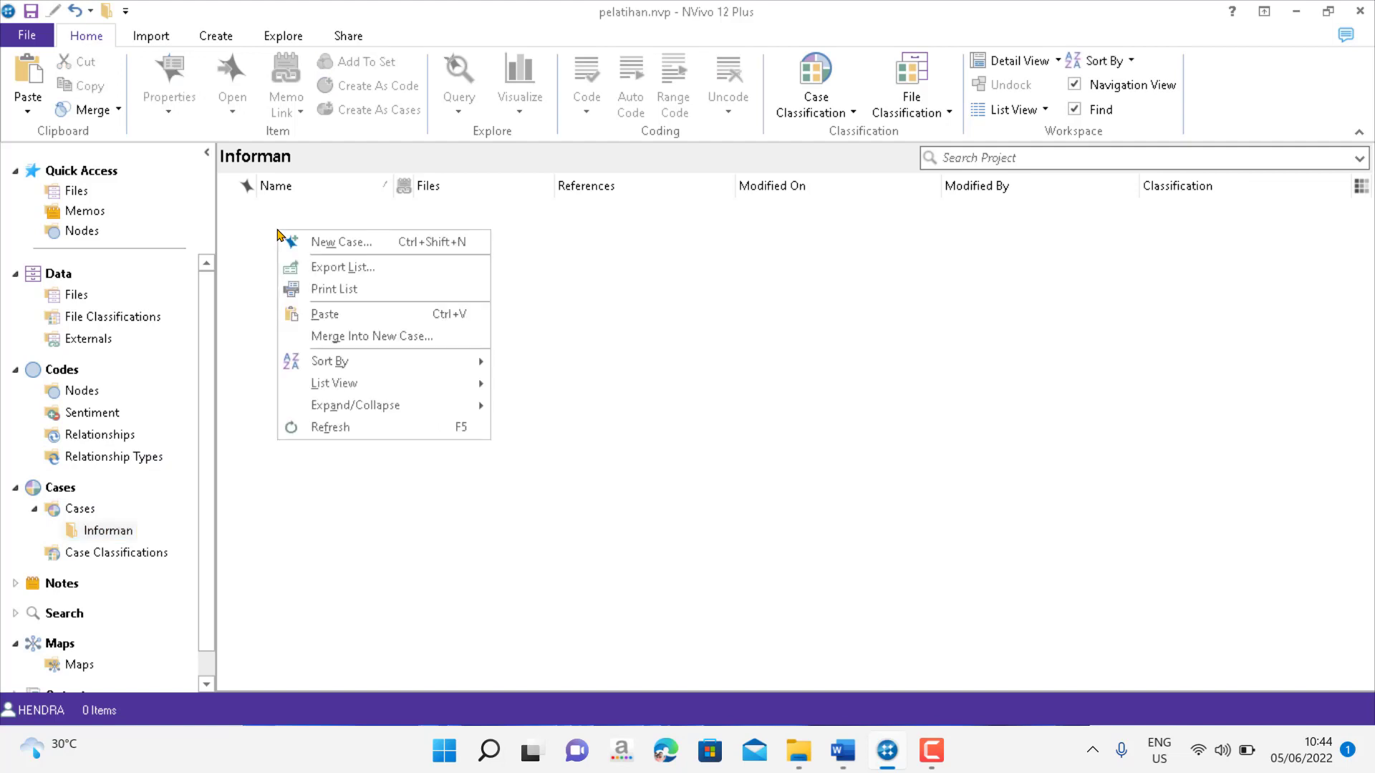
{"action": "left_click", "coordinate": [321, 314]}
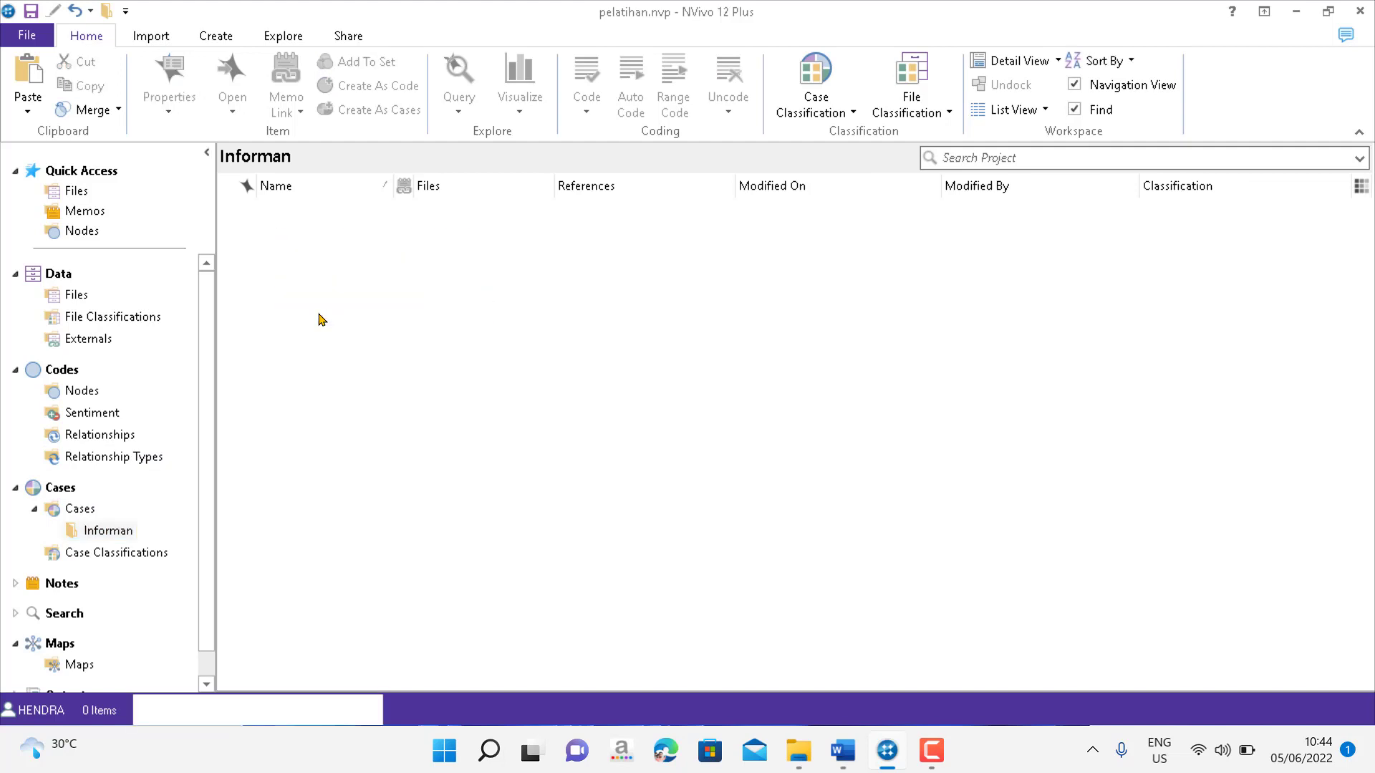
{"action": "left_click", "coordinate": [107, 537]}
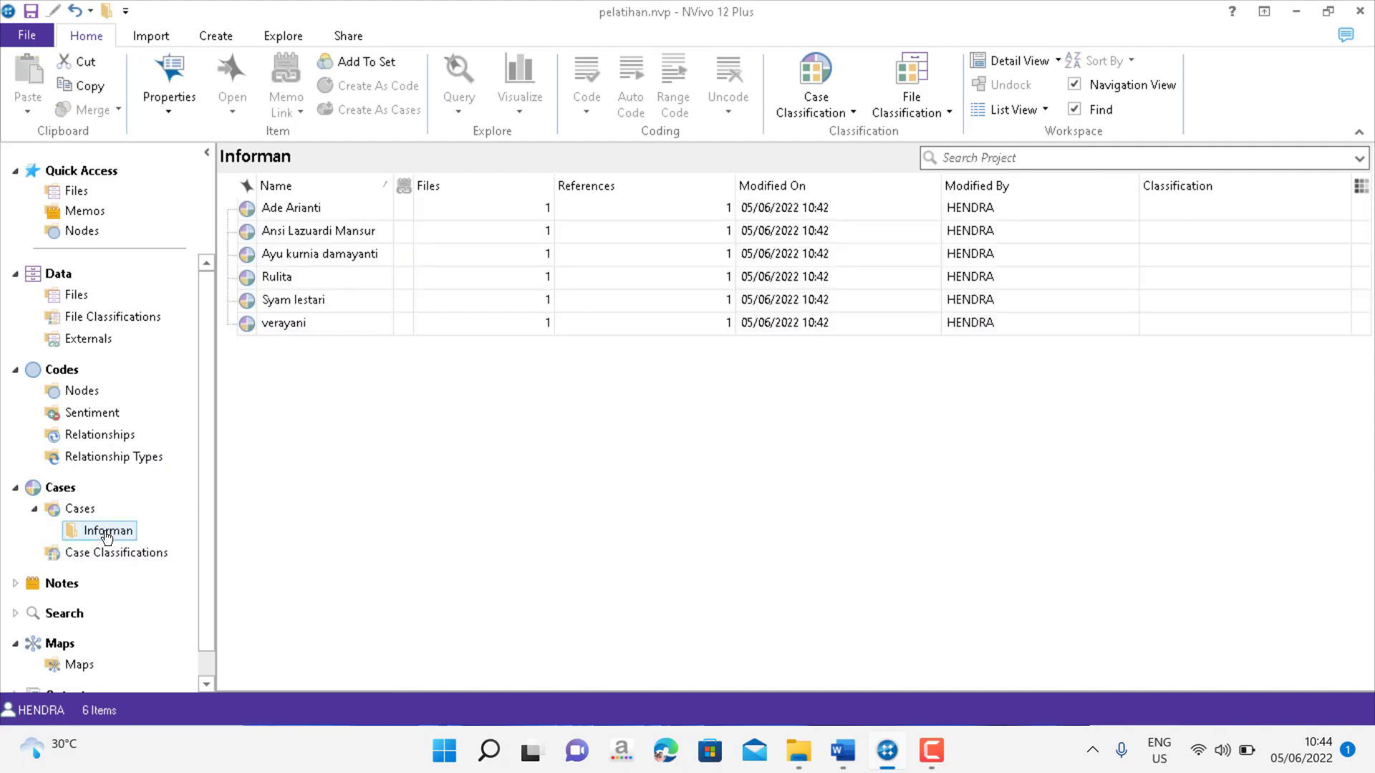
{"action": "left_click", "coordinate": [375, 522]}
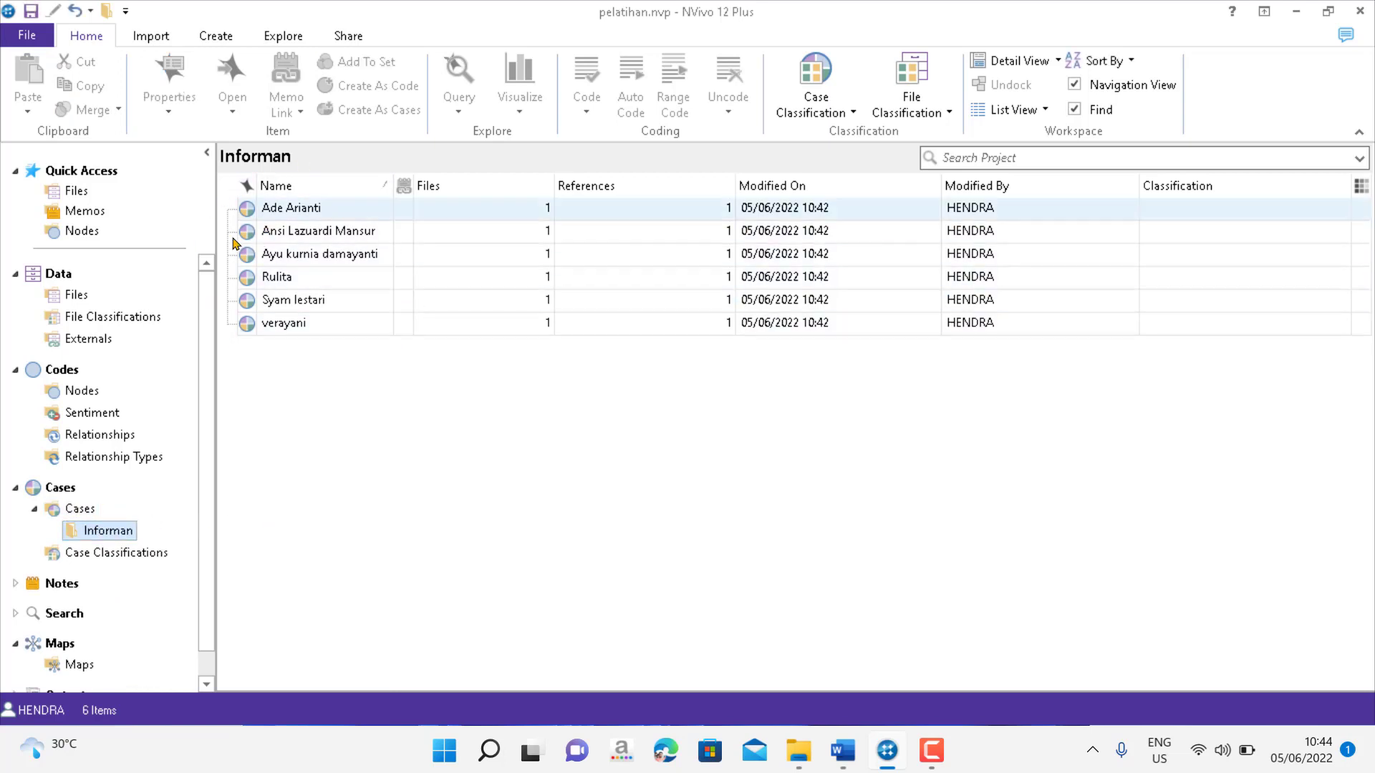
{"action": "left_click", "coordinate": [350, 439]}
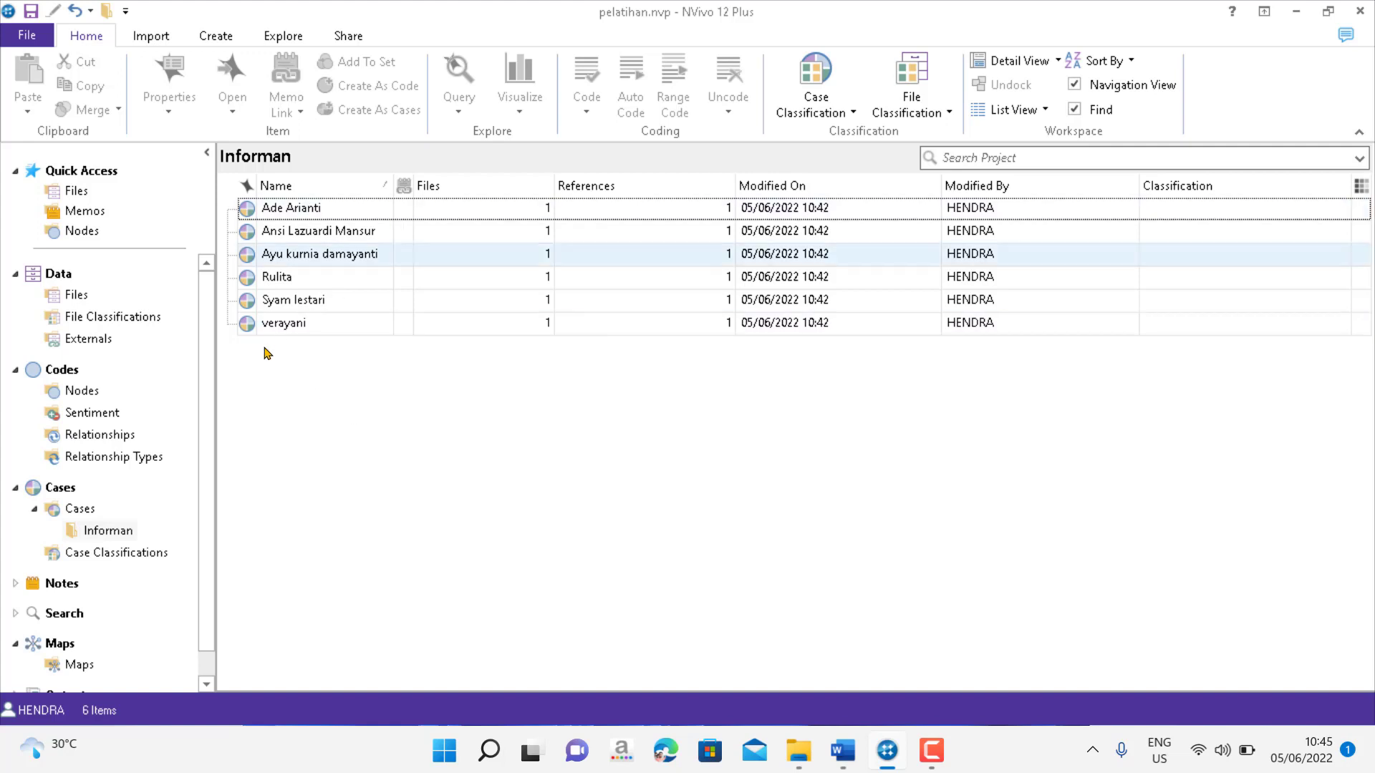
Create a new case classification named Informan under Case Classifications
{"action": "left_click", "coordinate": [109, 555]}
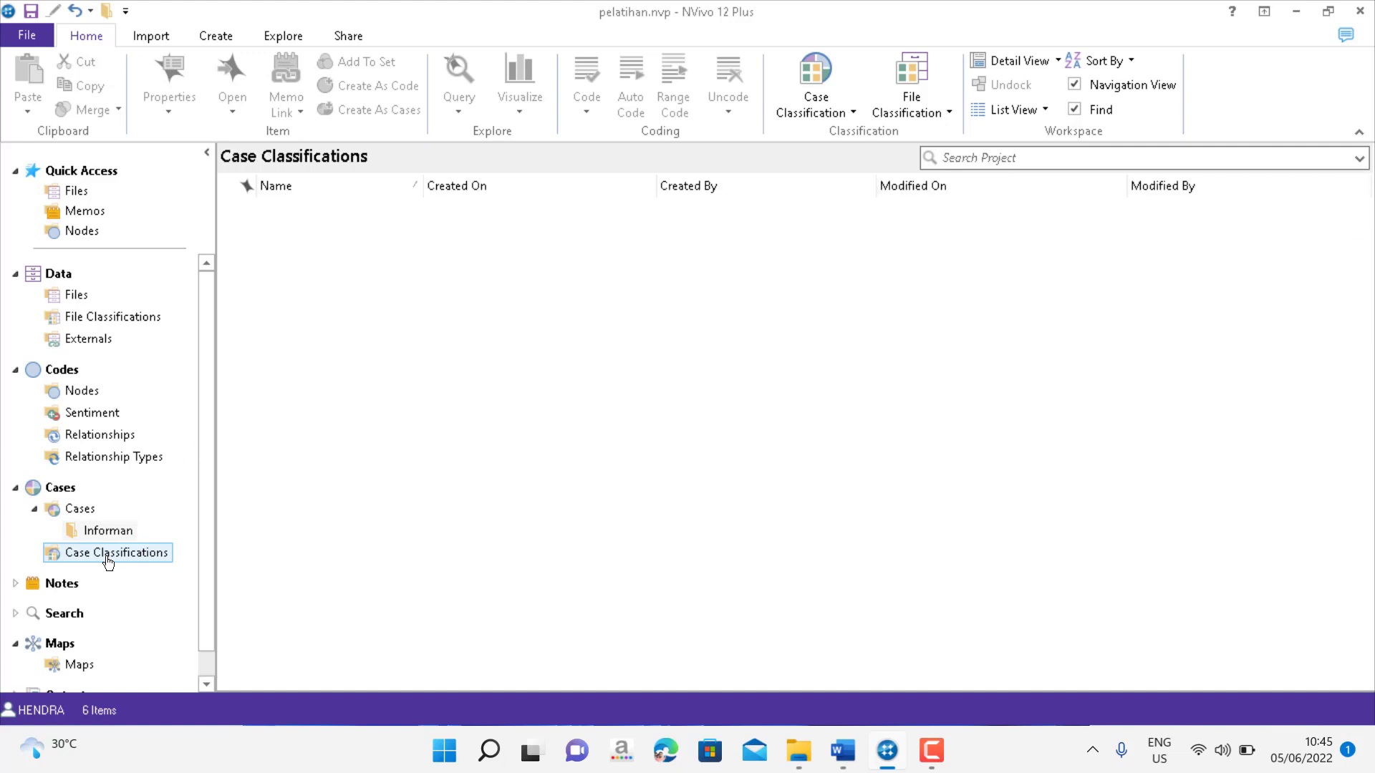
{"action": "right_click", "coordinate": [281, 236]}
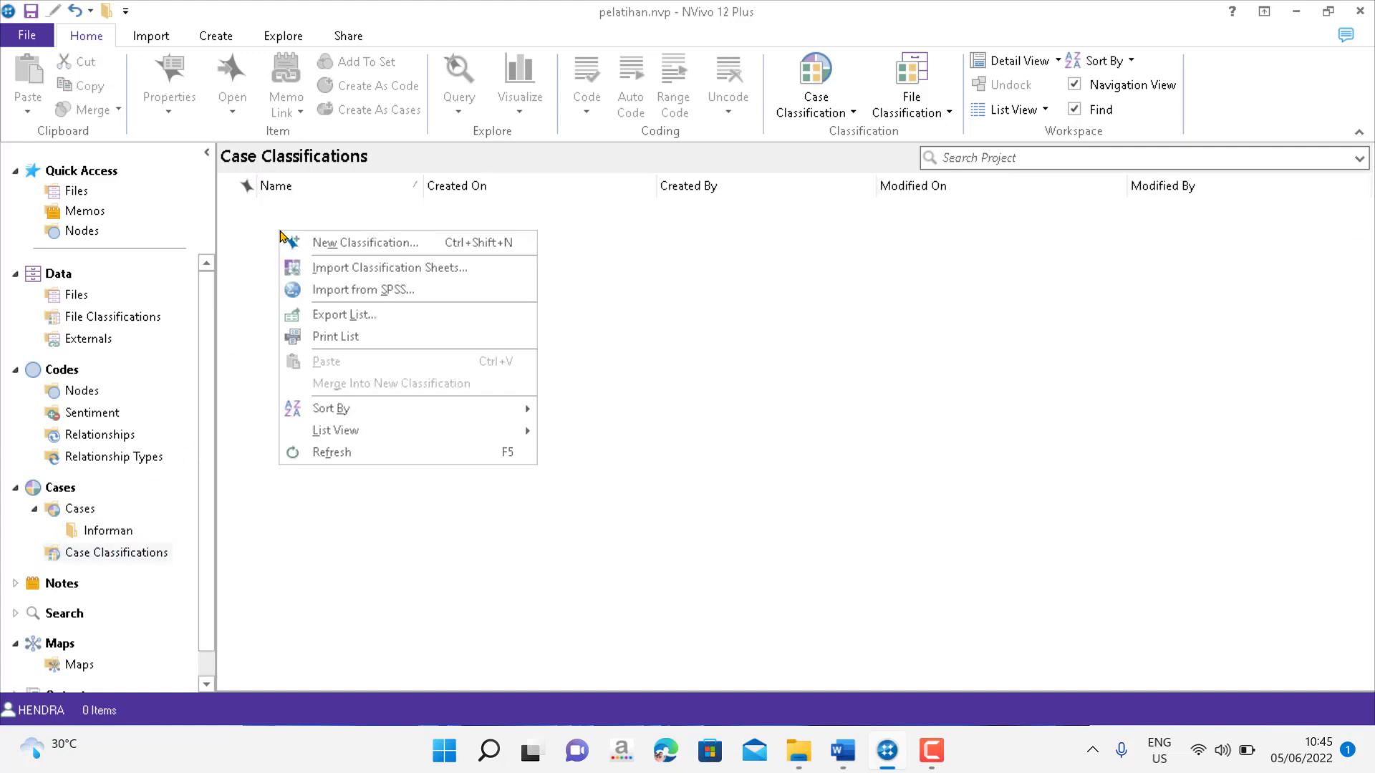
{"action": "left_click", "coordinate": [372, 243]}
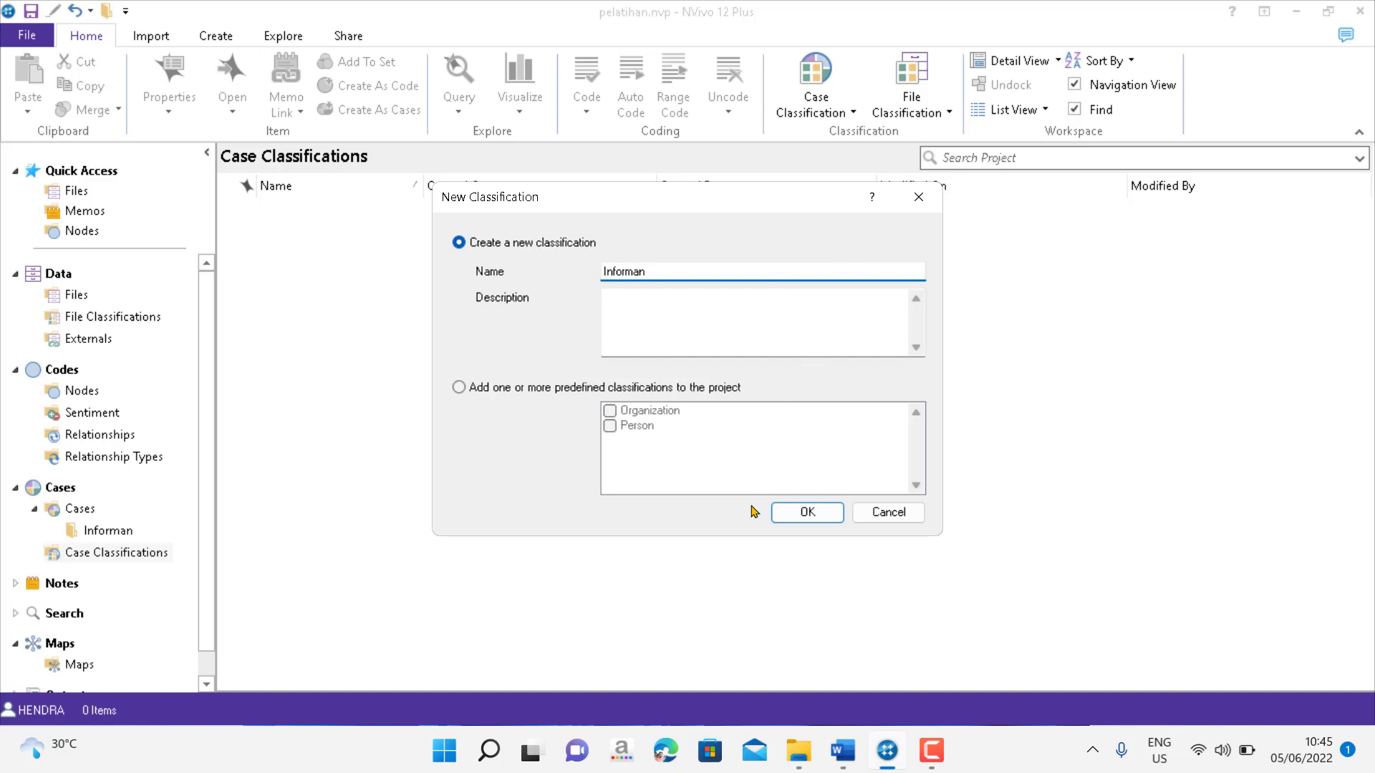
{"action": "left_click", "coordinate": [807, 513]}
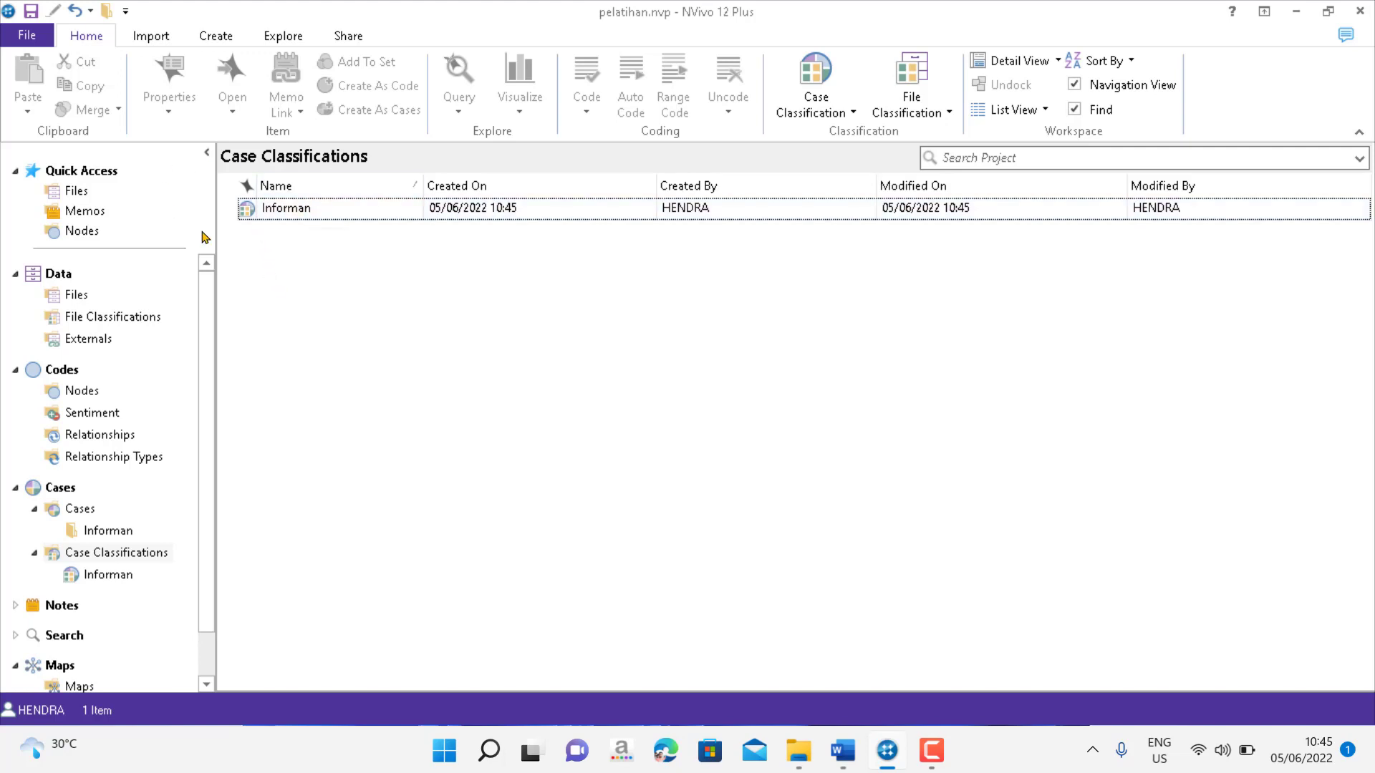
{"action": "right_click", "coordinate": [279, 216]}
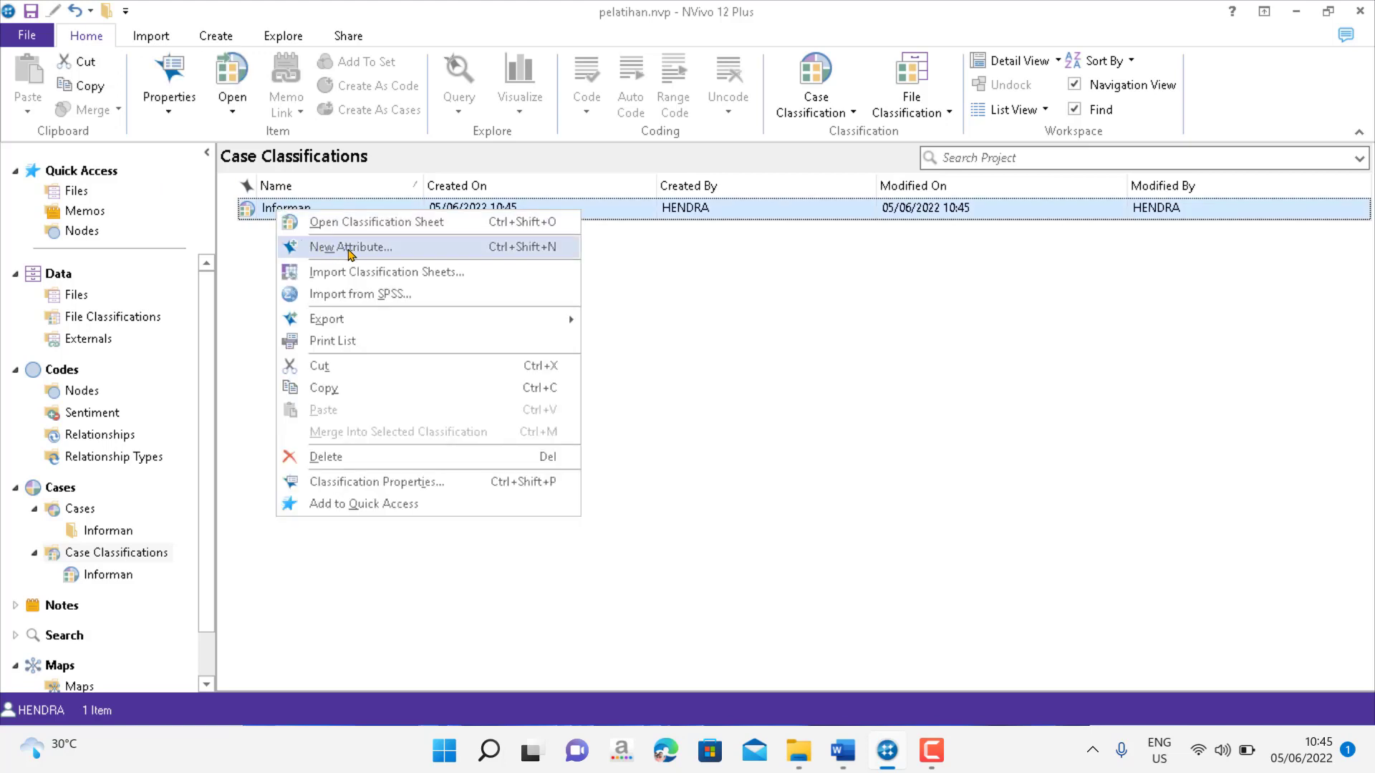
{"action": "left_click", "coordinate": [375, 255]}
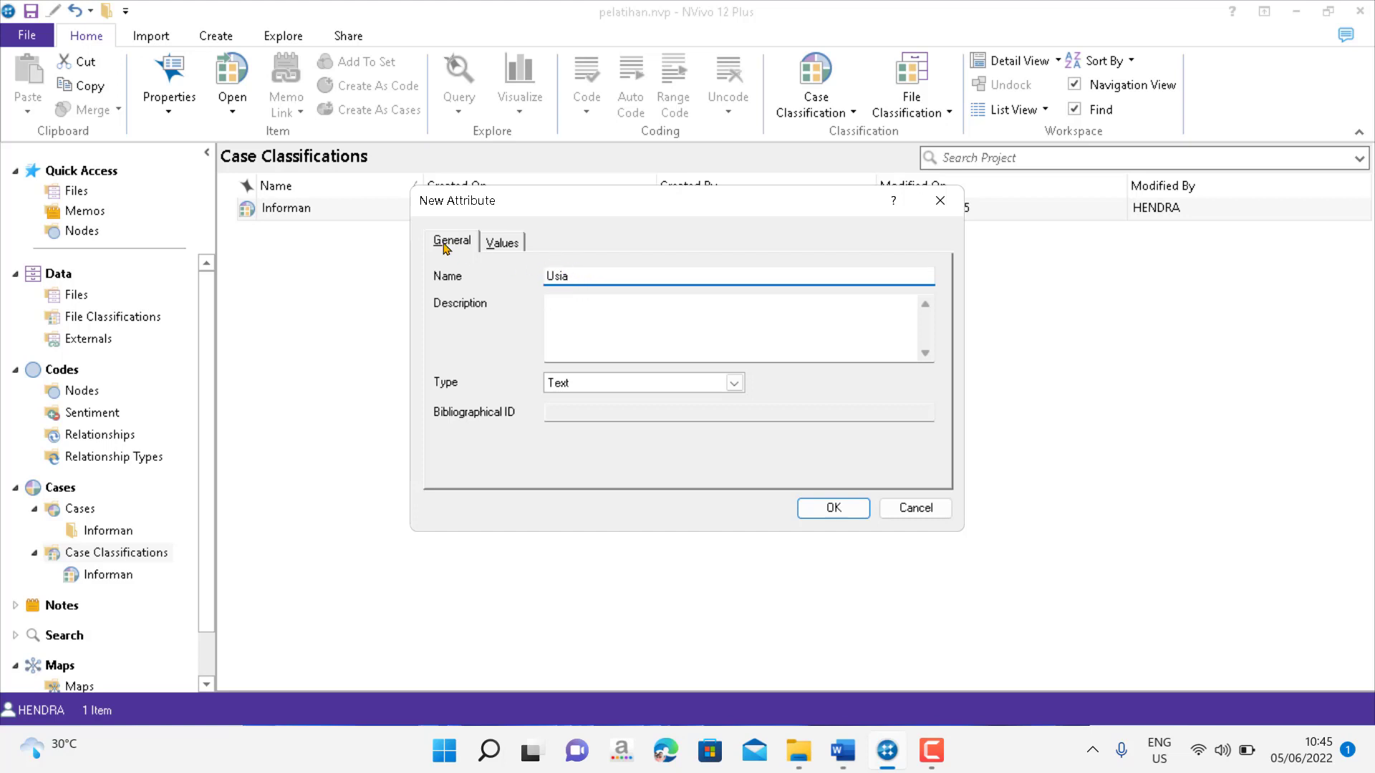
{"action": "left_click", "coordinate": [513, 245]}
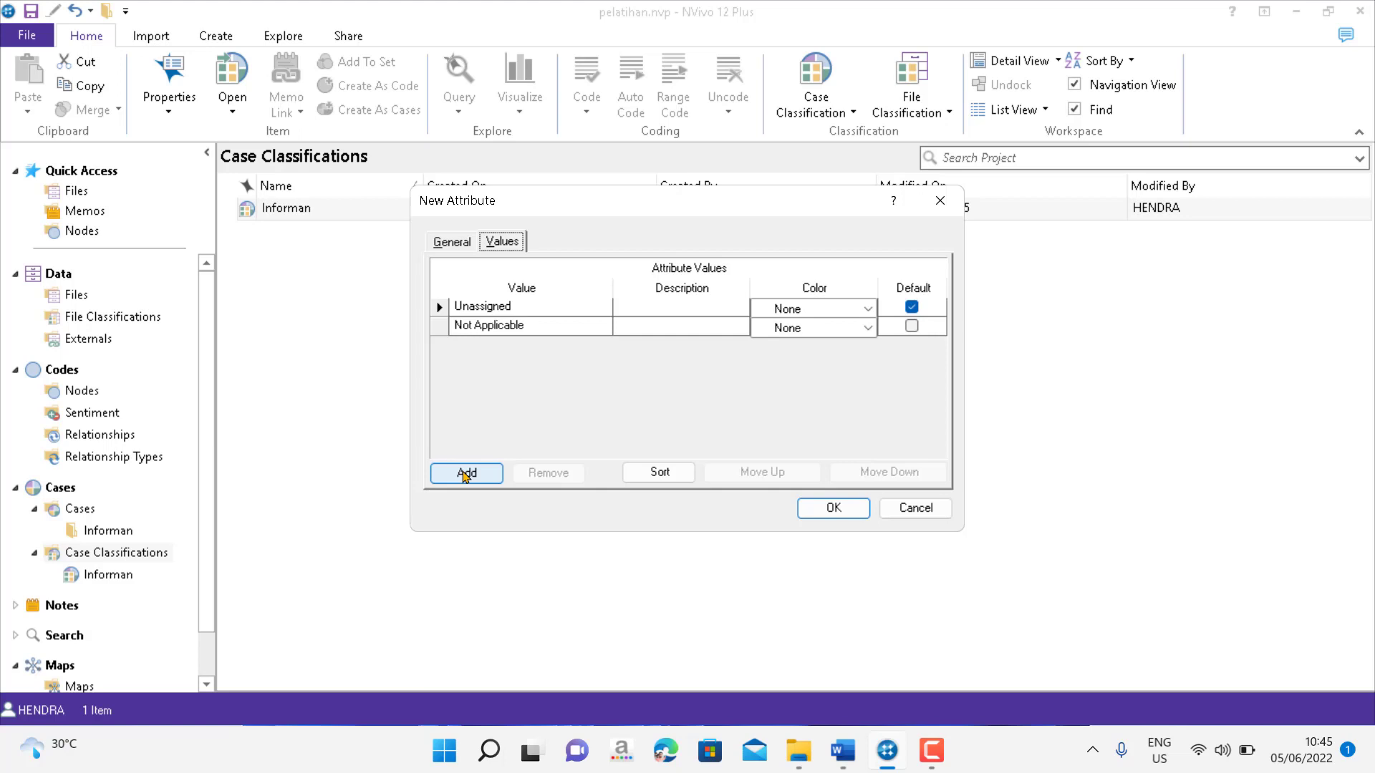
{"action": "left_click", "coordinate": [465, 474]}
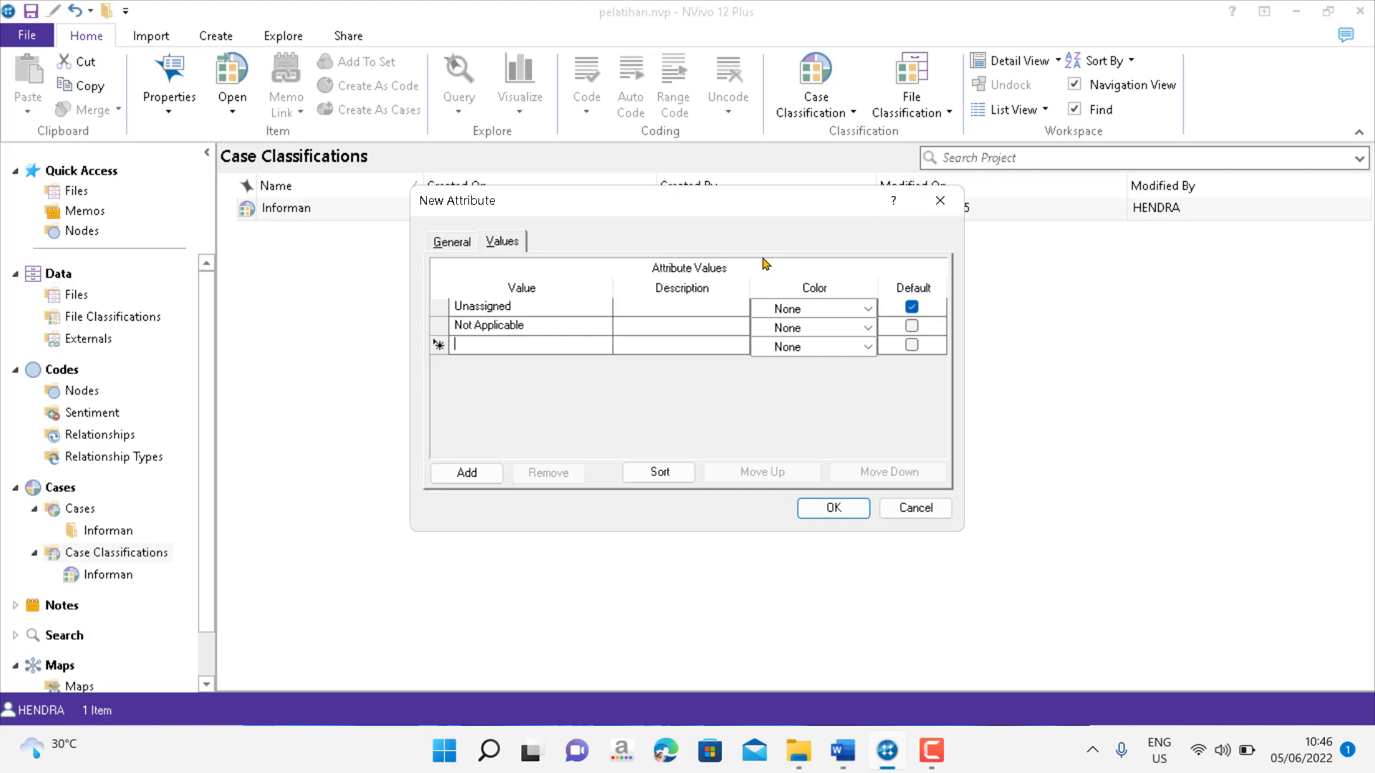
{"action": "left_click", "coordinate": [936, 206]}
Open an interview file for reference and try to add a Usia attribute with the value 30 tahun to the Informan classification
{"action": "left_click", "coordinate": [69, 300]}
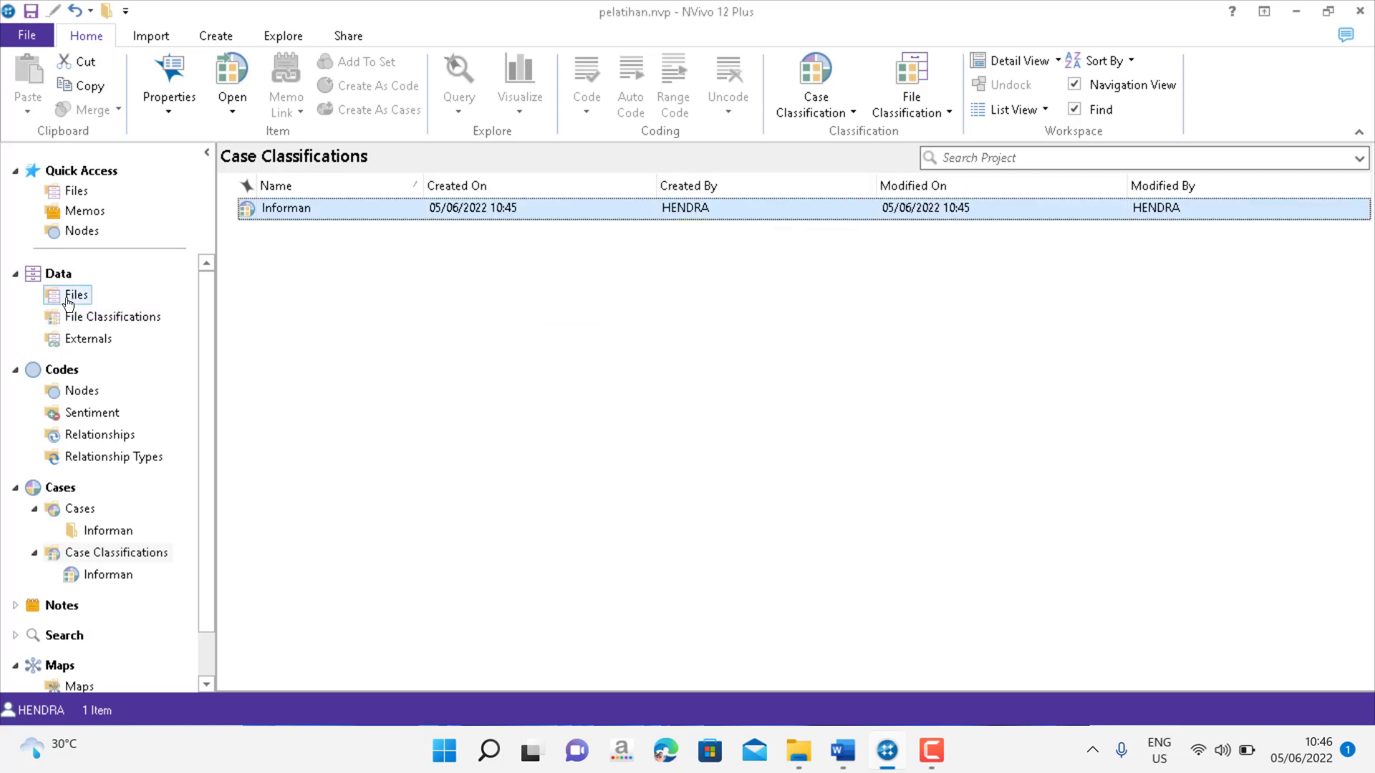
{"action": "left_click", "coordinate": [285, 208]}
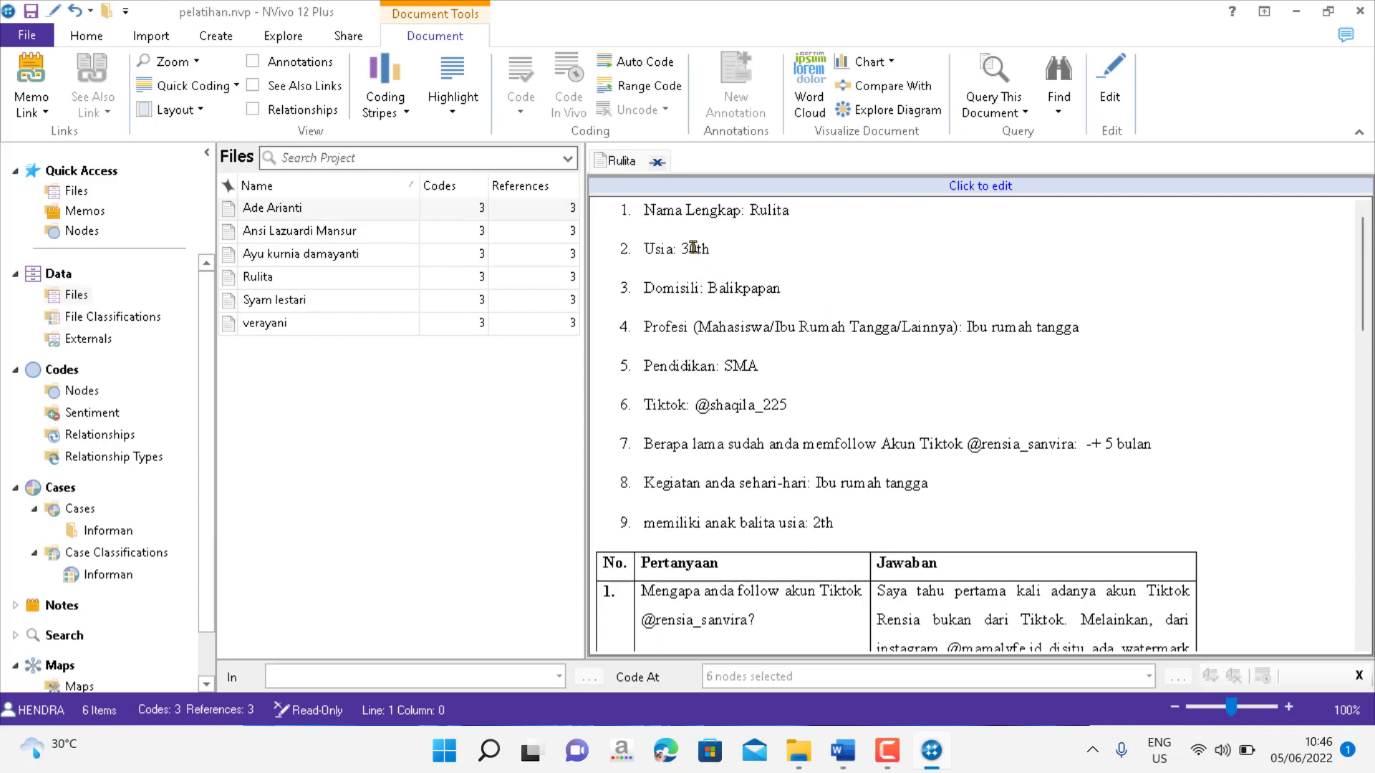
{"action": "left_click", "coordinate": [107, 575]}
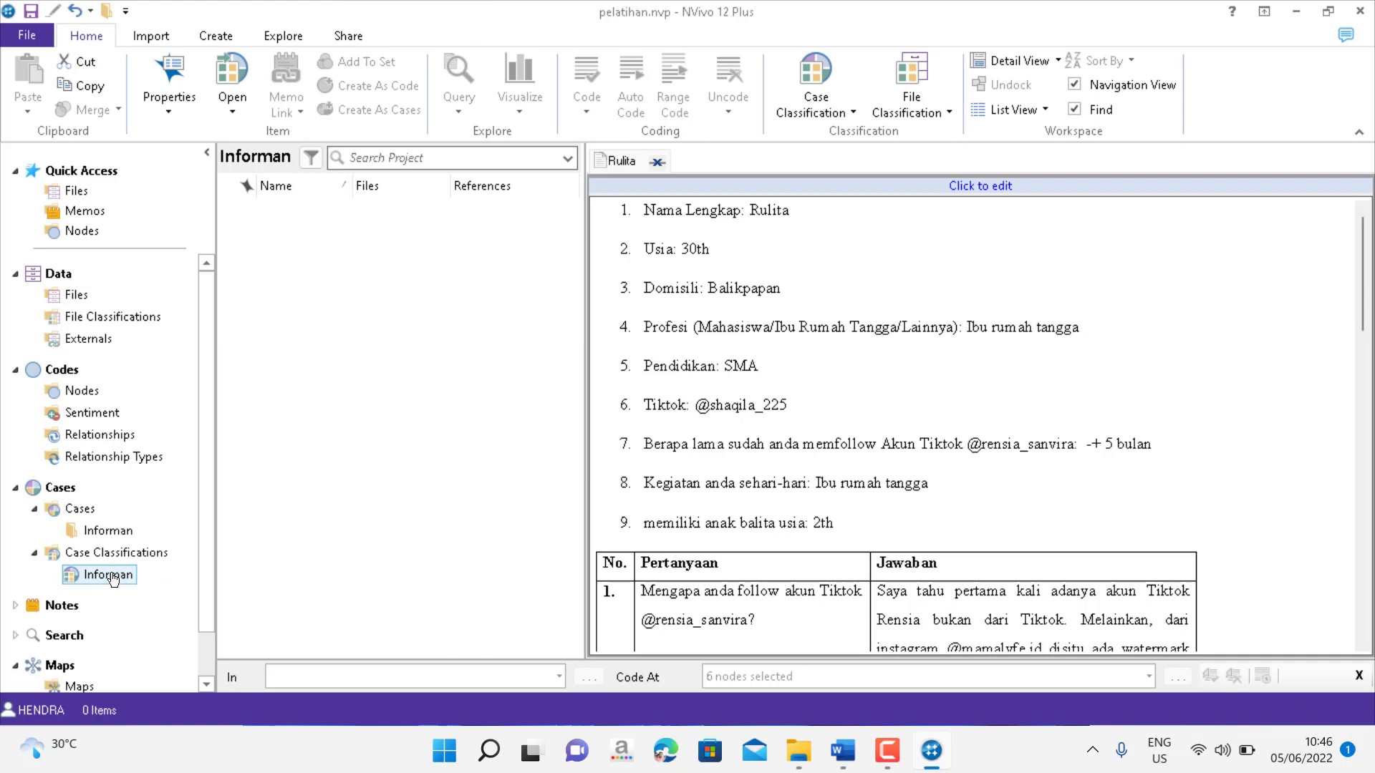
{"action": "right_click", "coordinate": [113, 577]}
{"action": "left_click", "coordinate": [180, 368]}
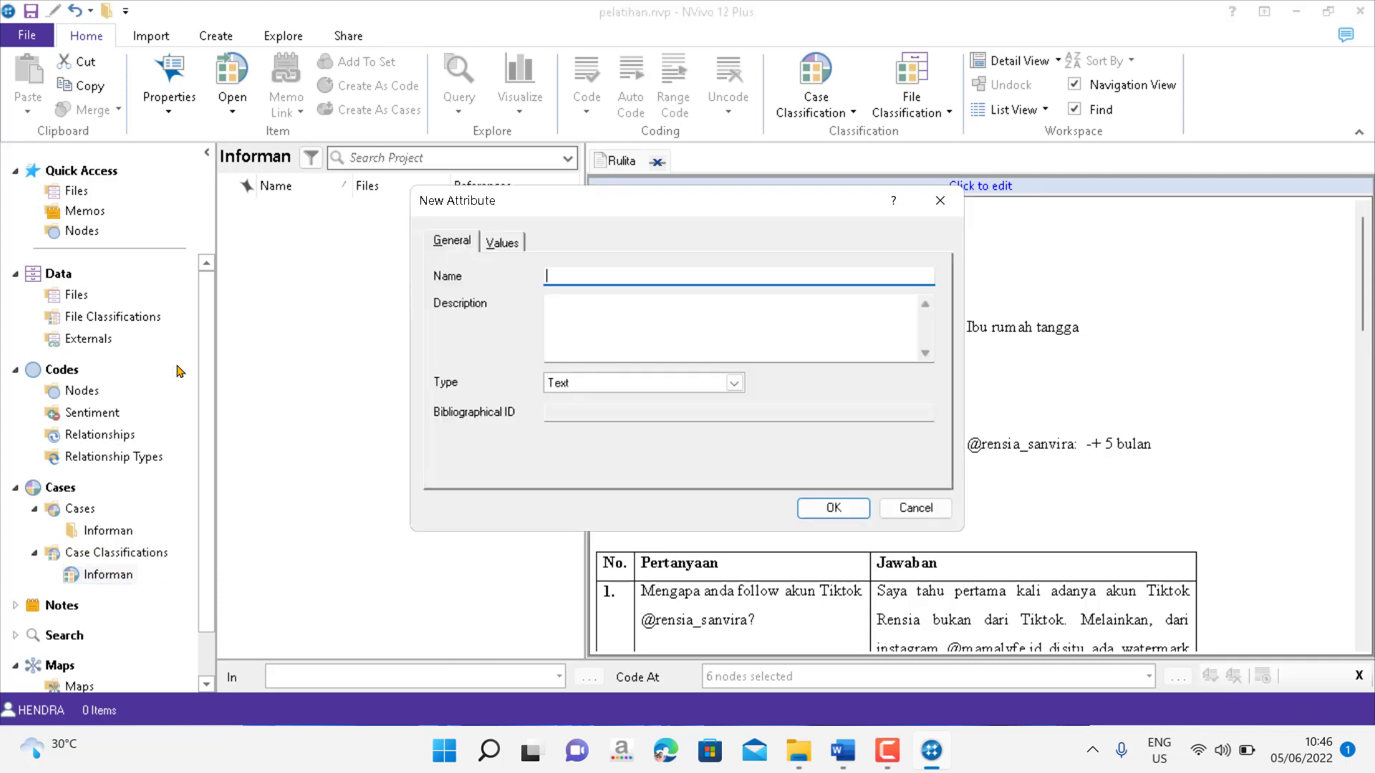
{"action": "left_click_drag", "start_coordinate": [438, 285], "coordinate": [1046, 147]}
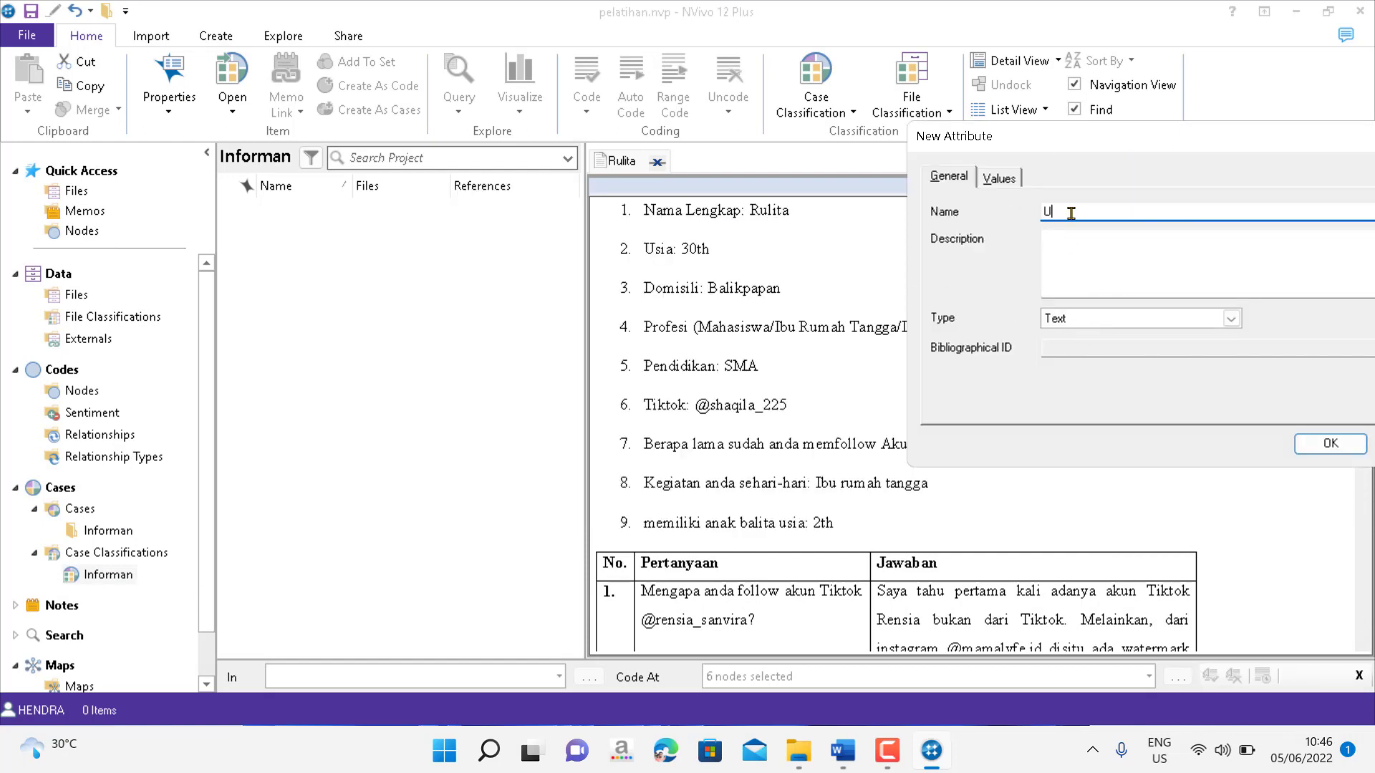
{"action": "left_click", "coordinate": [999, 177]}
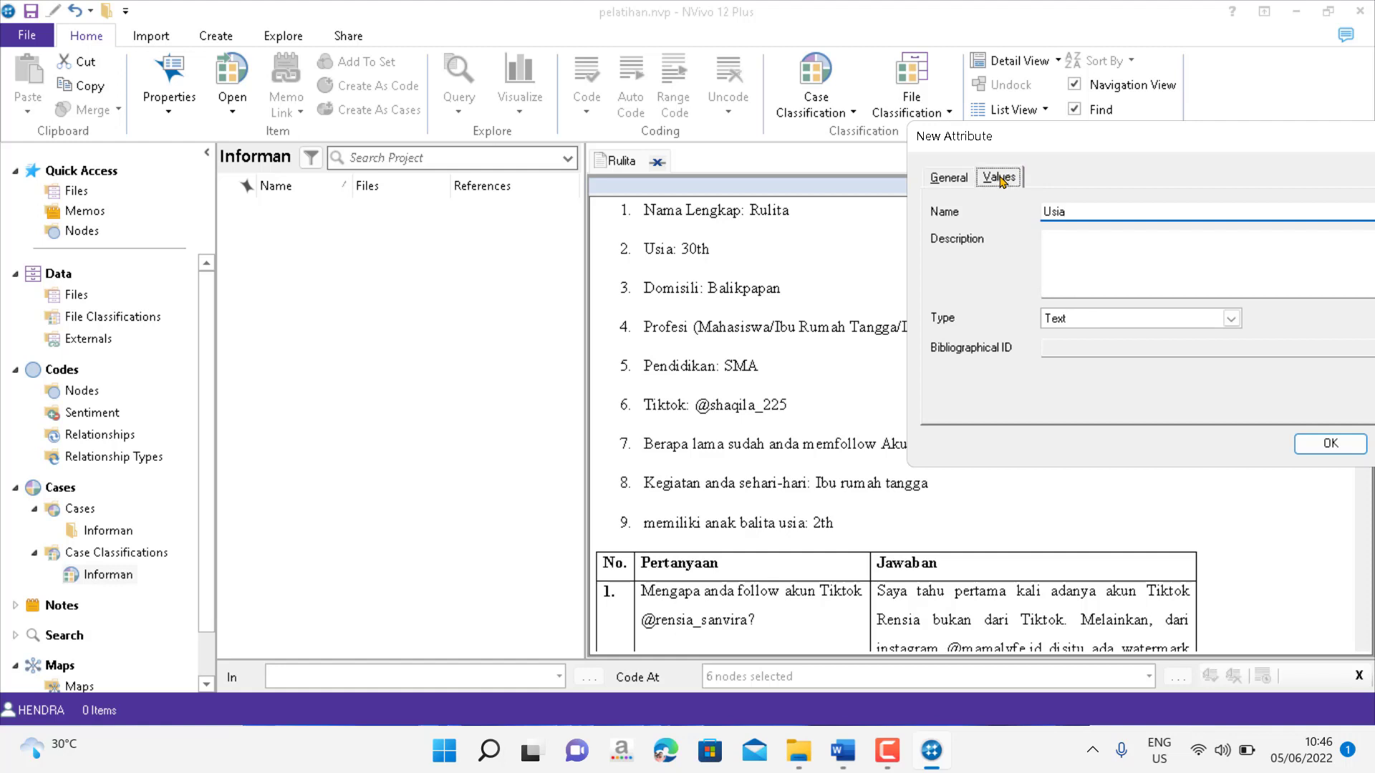
{"action": "left_click", "coordinate": [967, 408]}
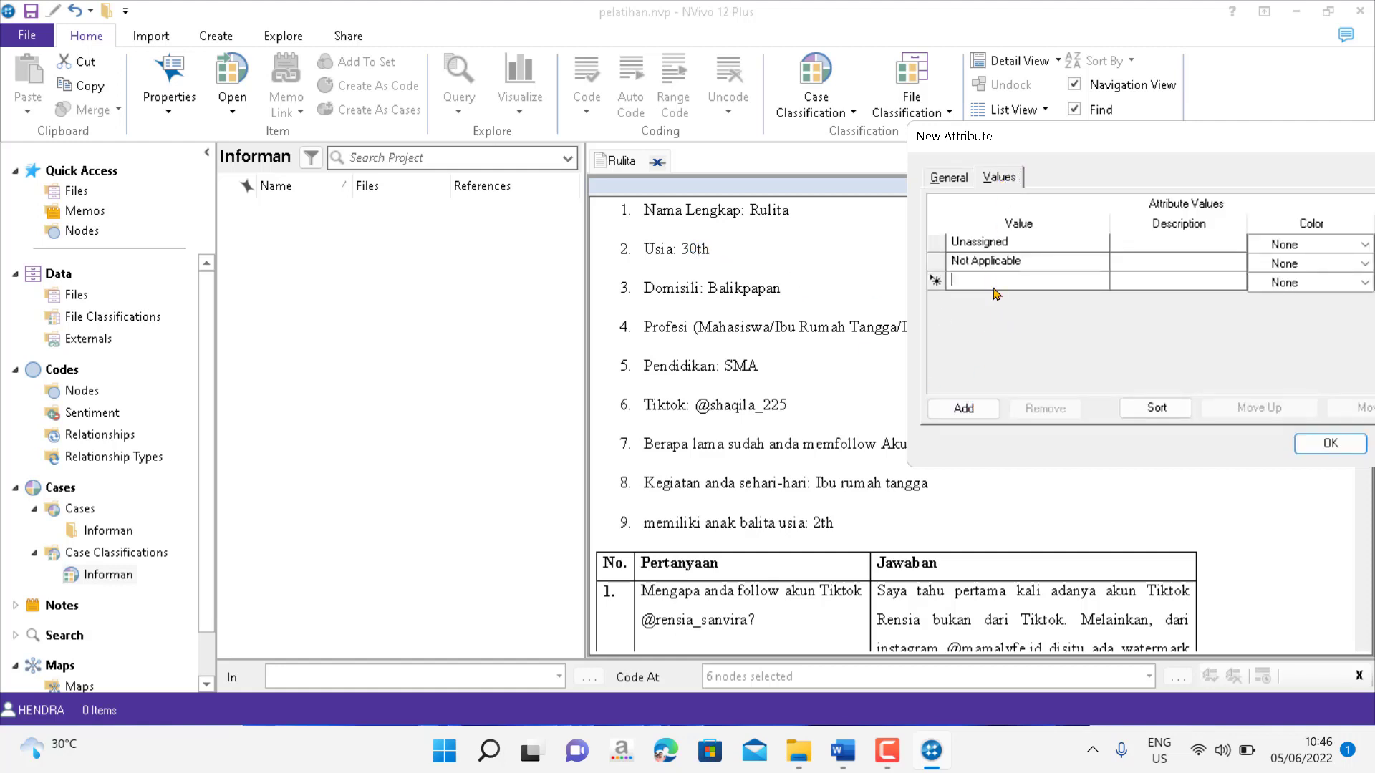
{"action": "type", "text": "30 tahun"}
{"action": "left_click", "coordinate": [959, 409]}
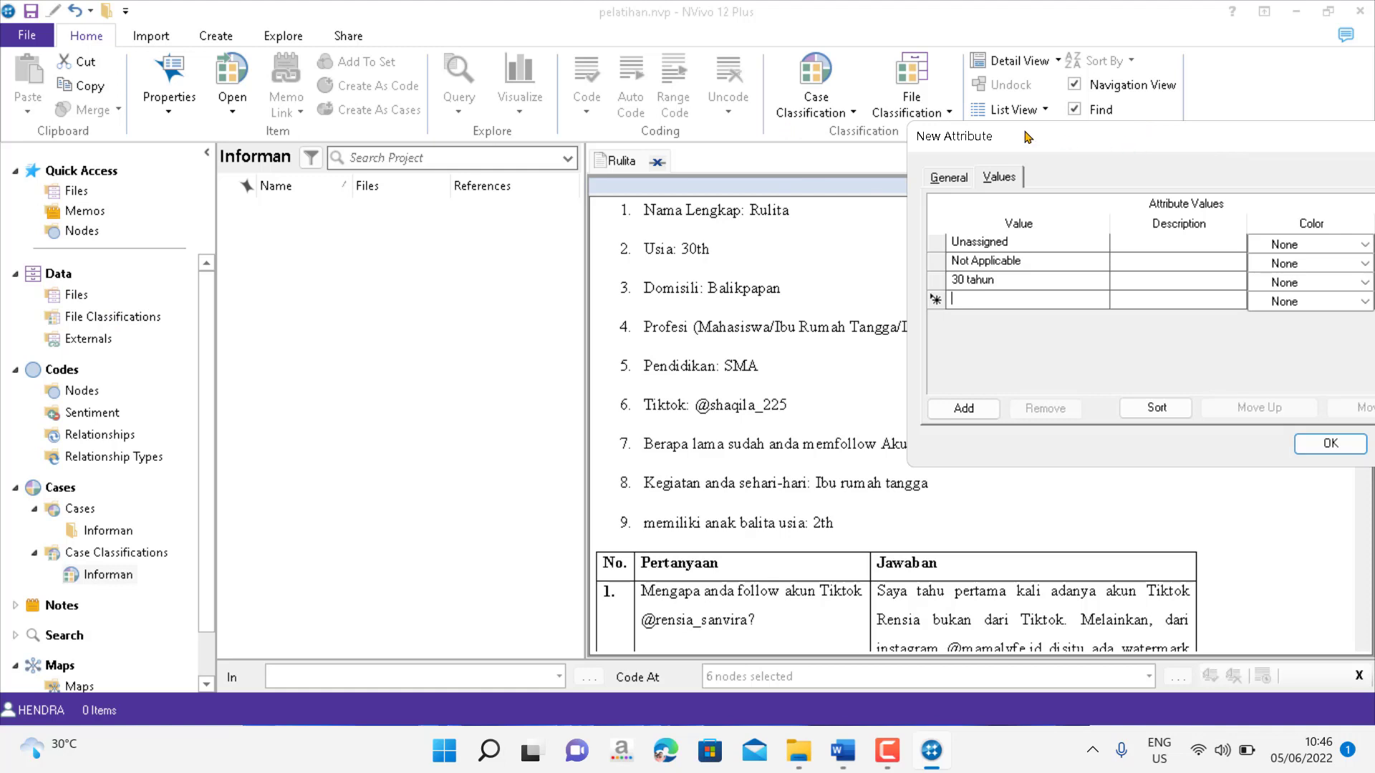
{"action": "left_click_drag", "start_coordinate": [986, 136], "coordinate": [617, 134]}
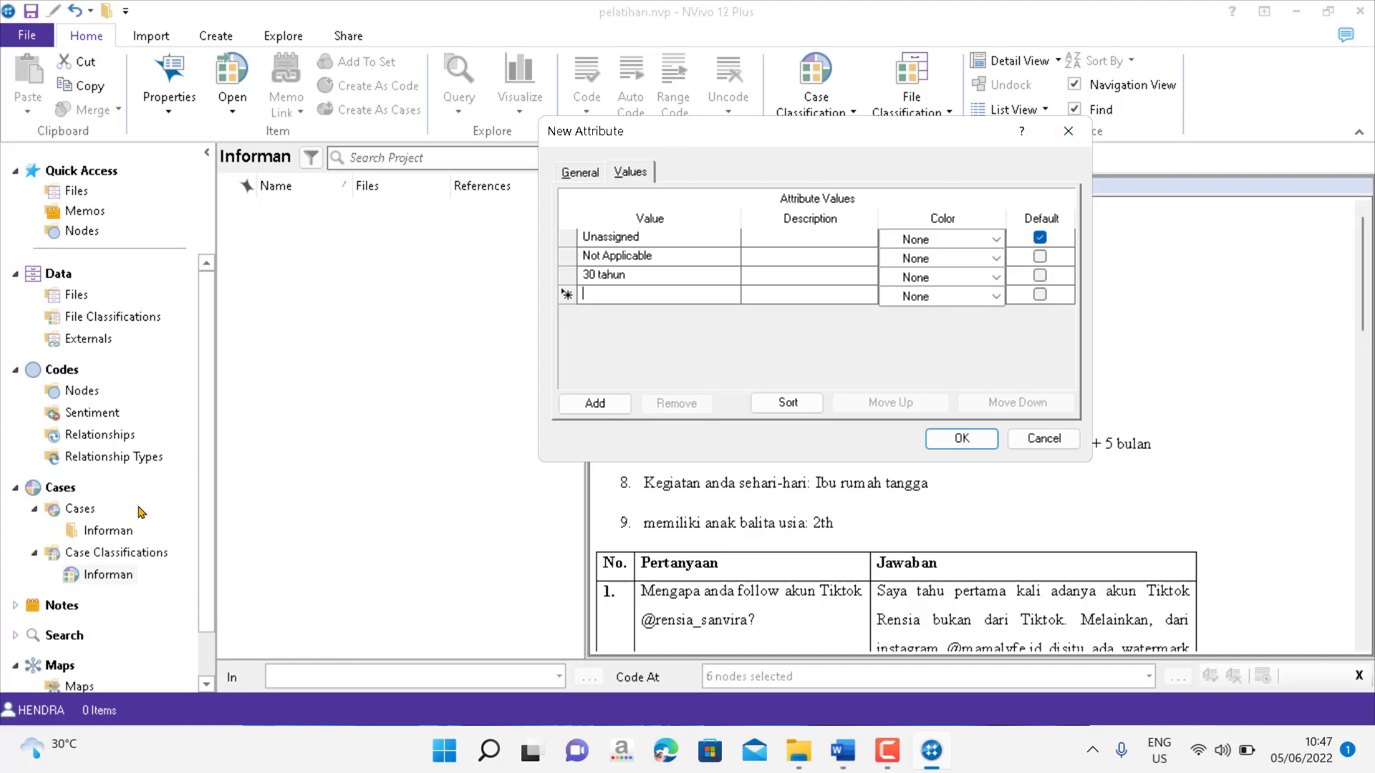
{"action": "left_click", "coordinate": [1067, 132]}
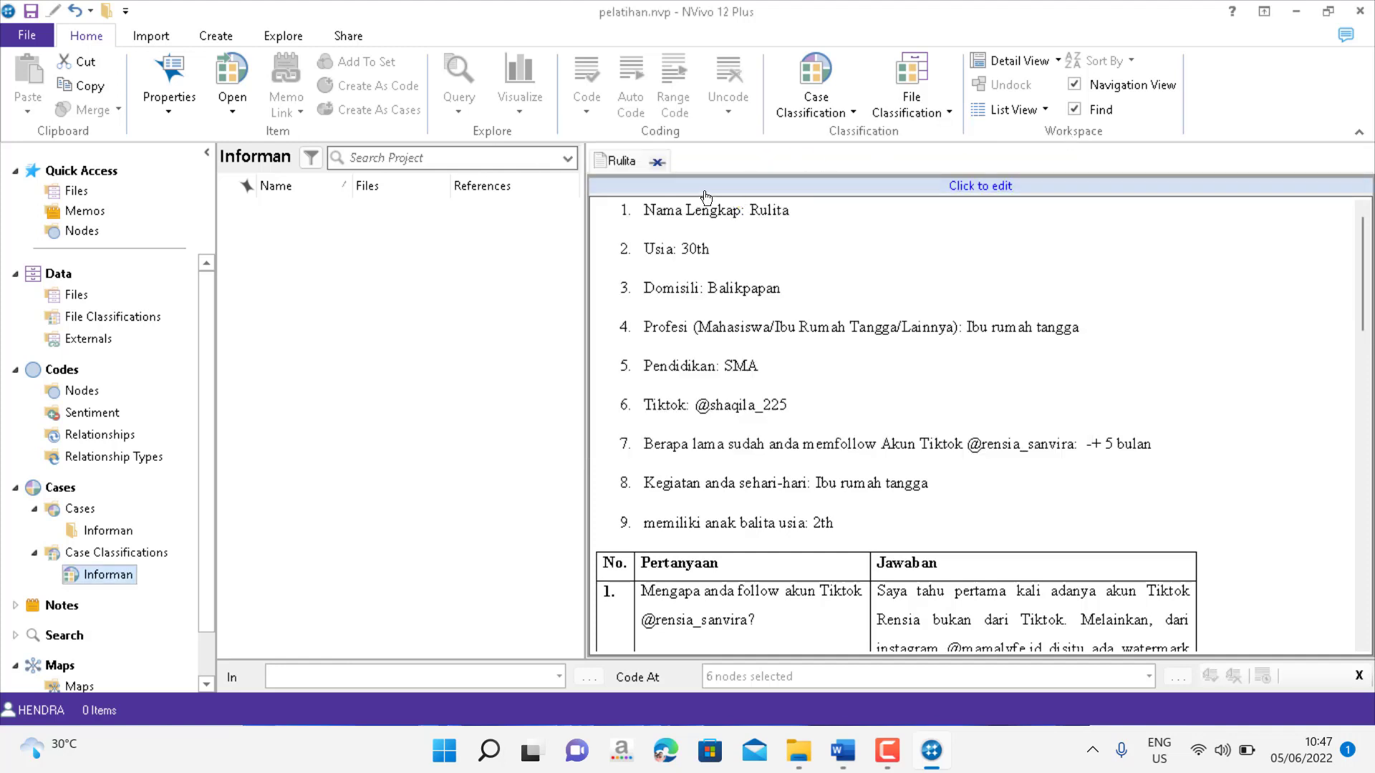
{"action": "left_click", "coordinate": [658, 163]}
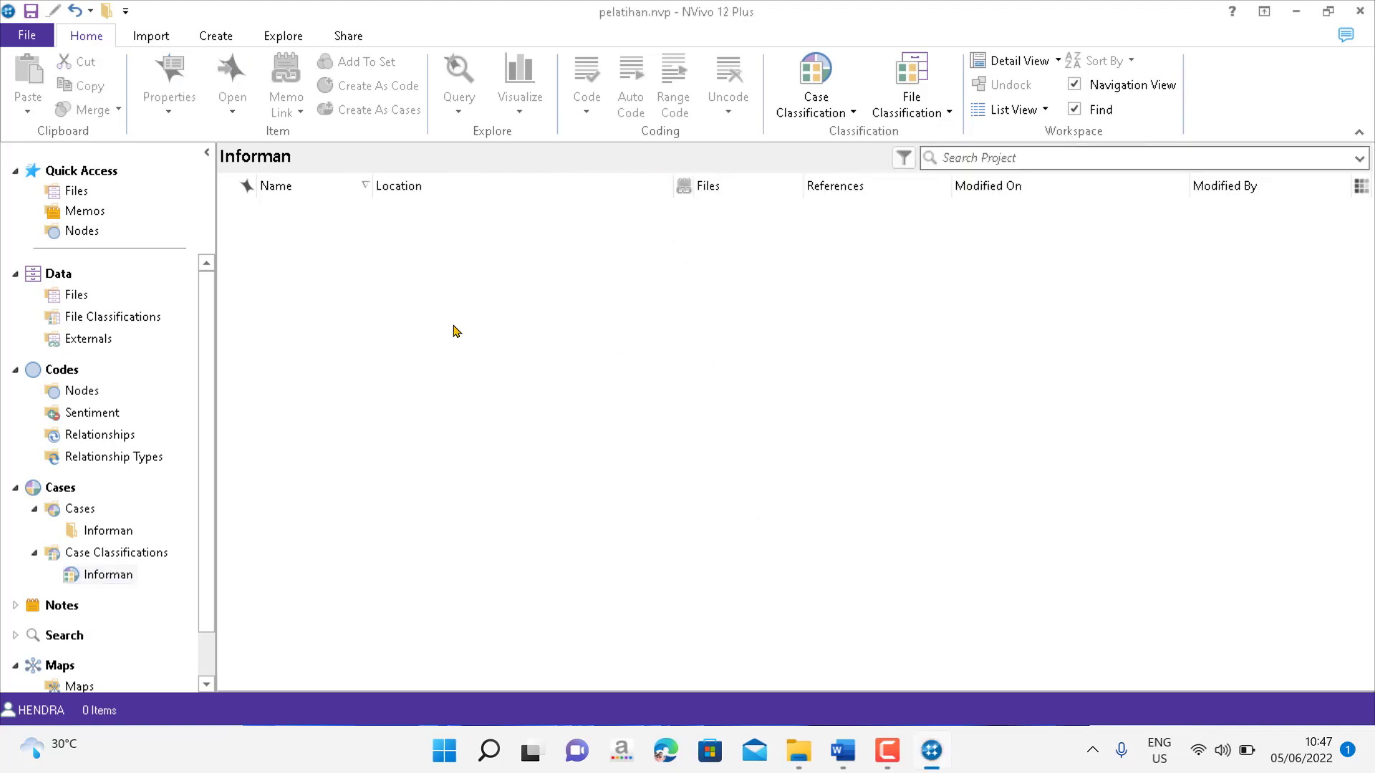
Delete the Informan folder under Cases together with the cases it contains
{"action": "left_click", "coordinate": [94, 577]}
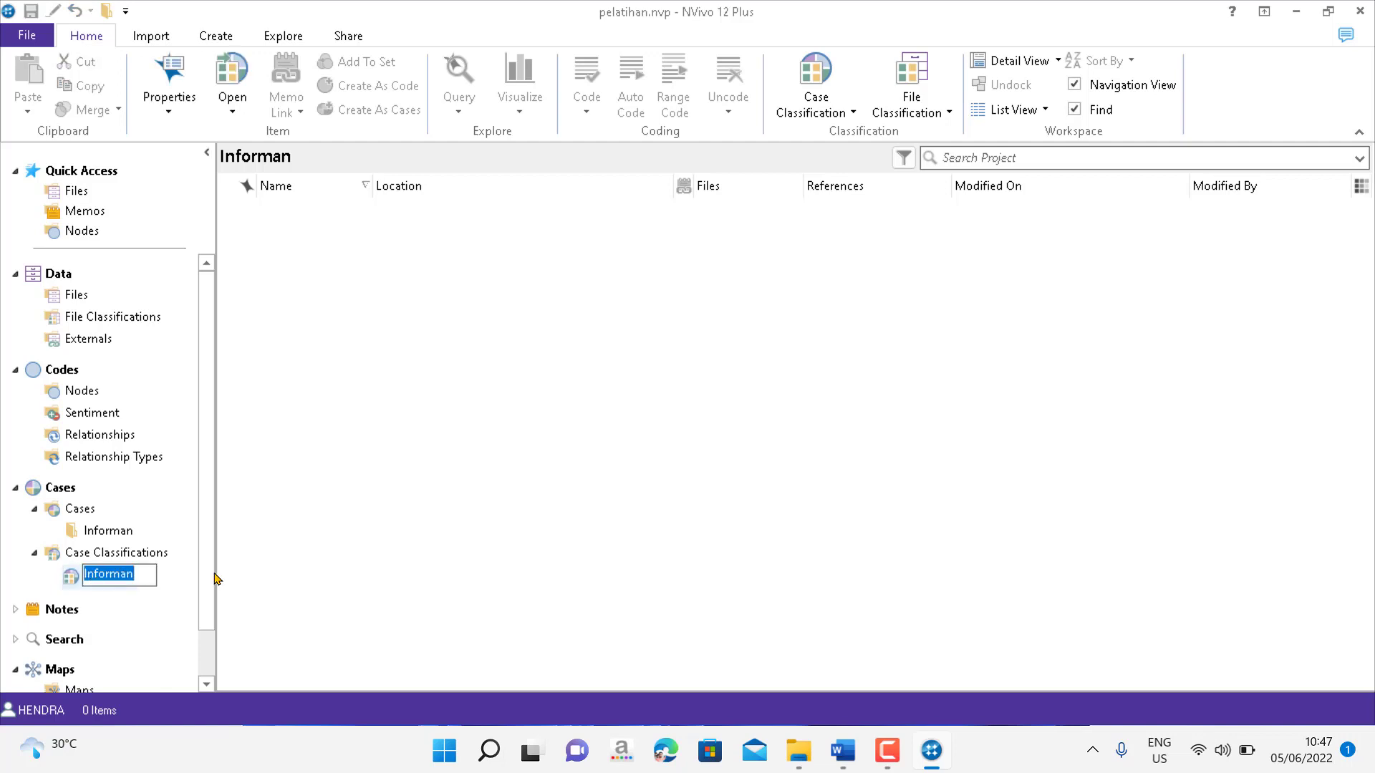
{"action": "left_click", "coordinate": [296, 565]}
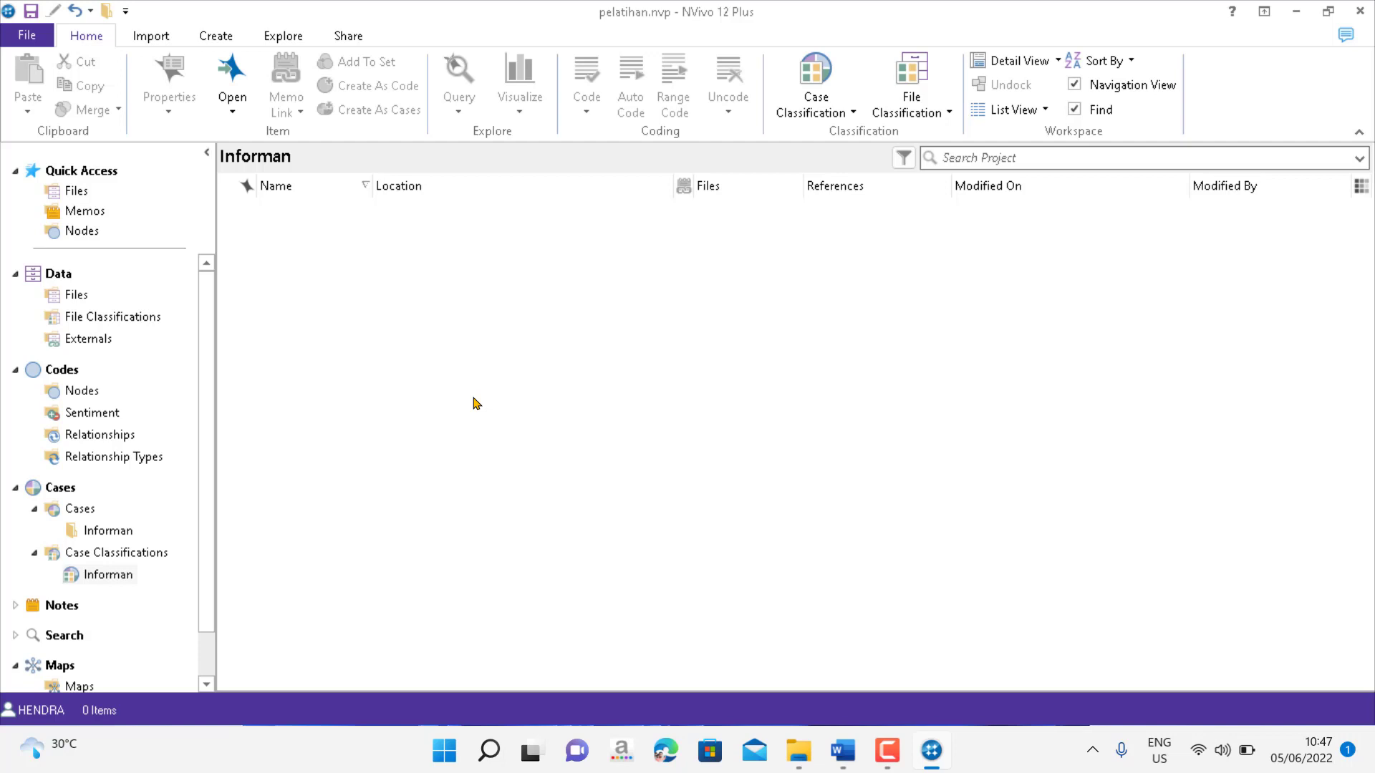
{"action": "right_click", "coordinate": [107, 537]}
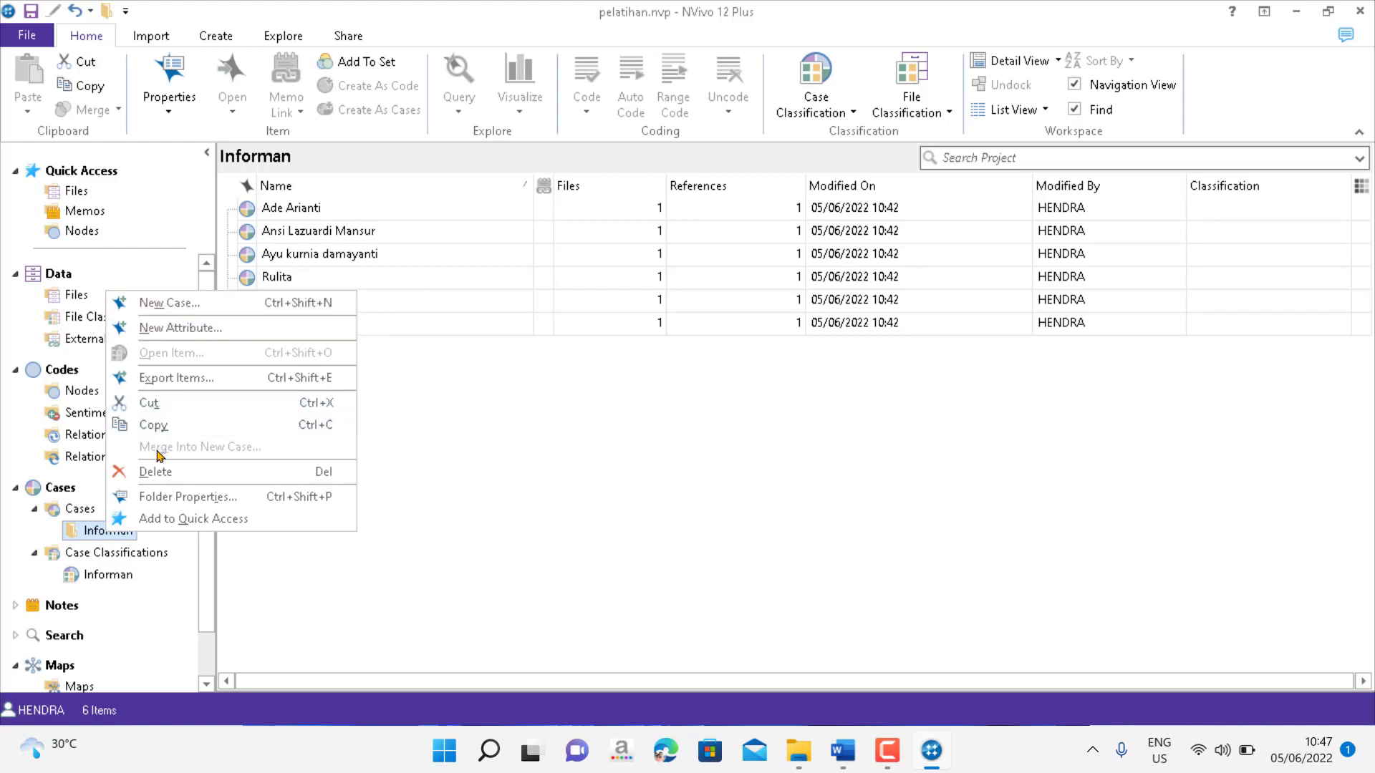
{"action": "left_click", "coordinate": [161, 475]}
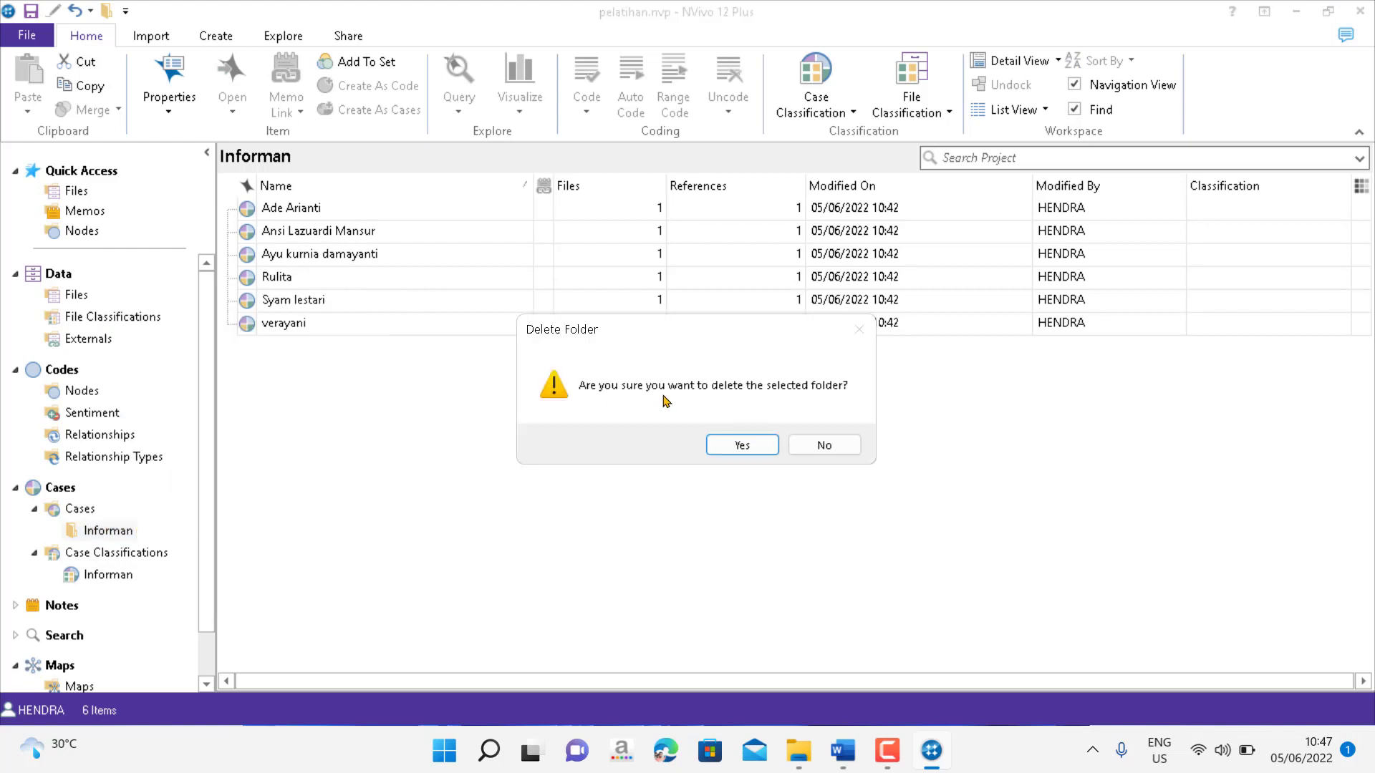
{"action": "left_click", "coordinate": [739, 447]}
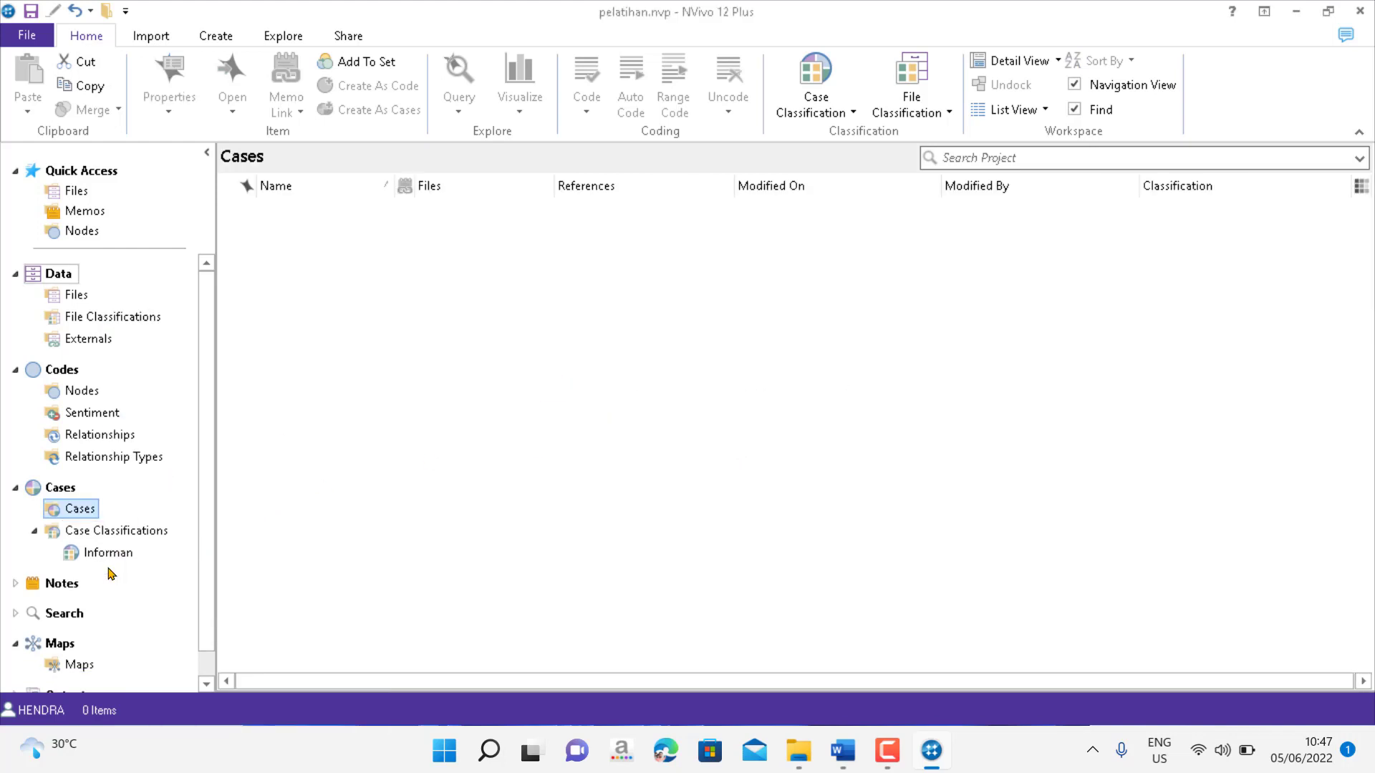
Delete the Informan case classification and check that the Cases list is empty
{"action": "left_click", "coordinate": [105, 555]}
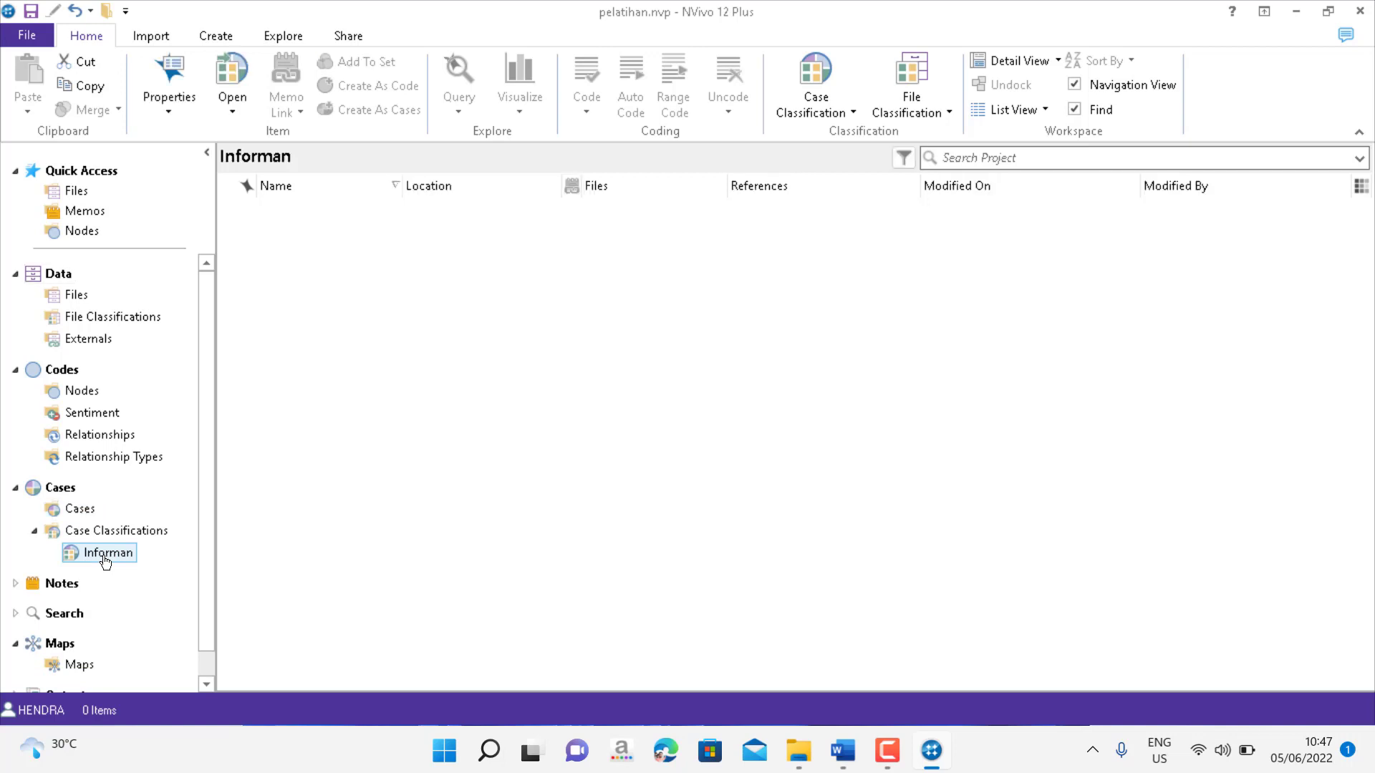
{"action": "right_click", "coordinate": [105, 562]}
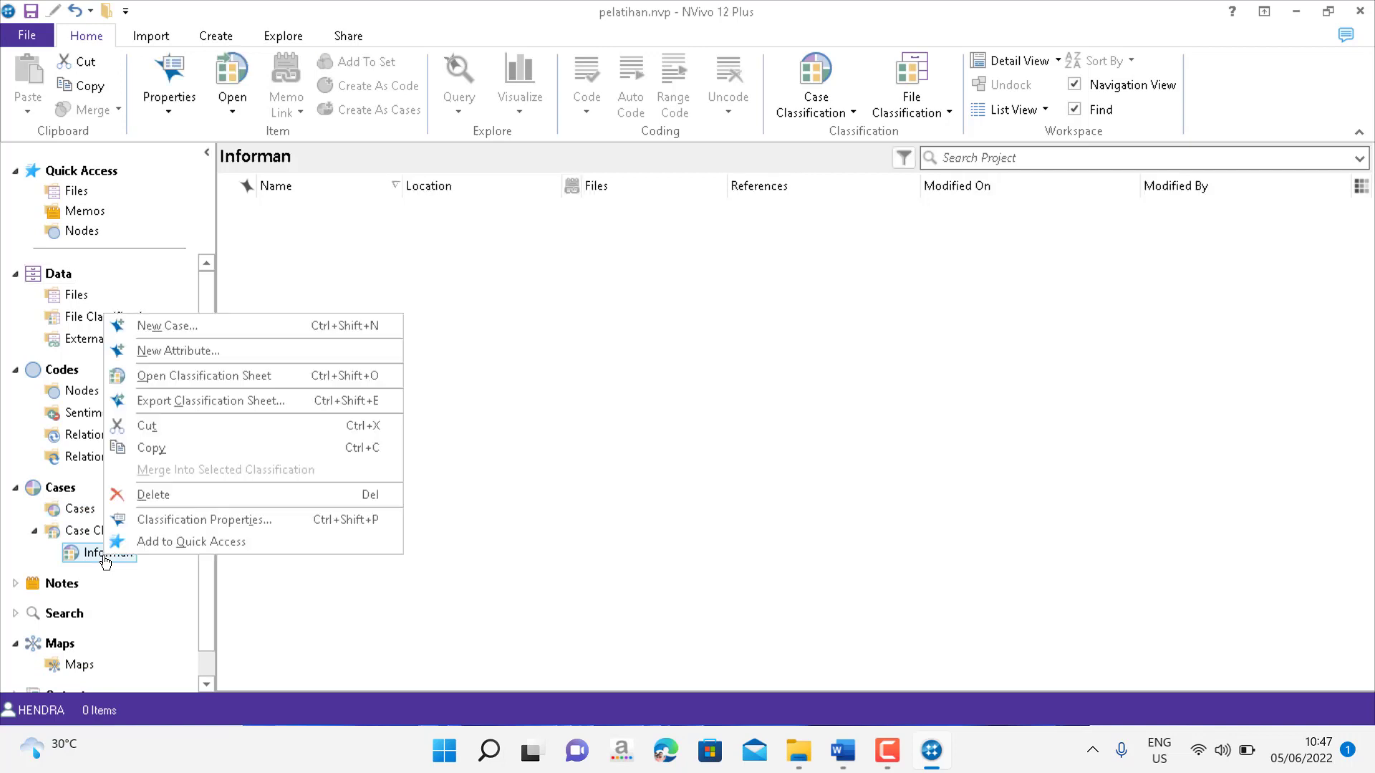
{"action": "left_click", "coordinate": [139, 494]}
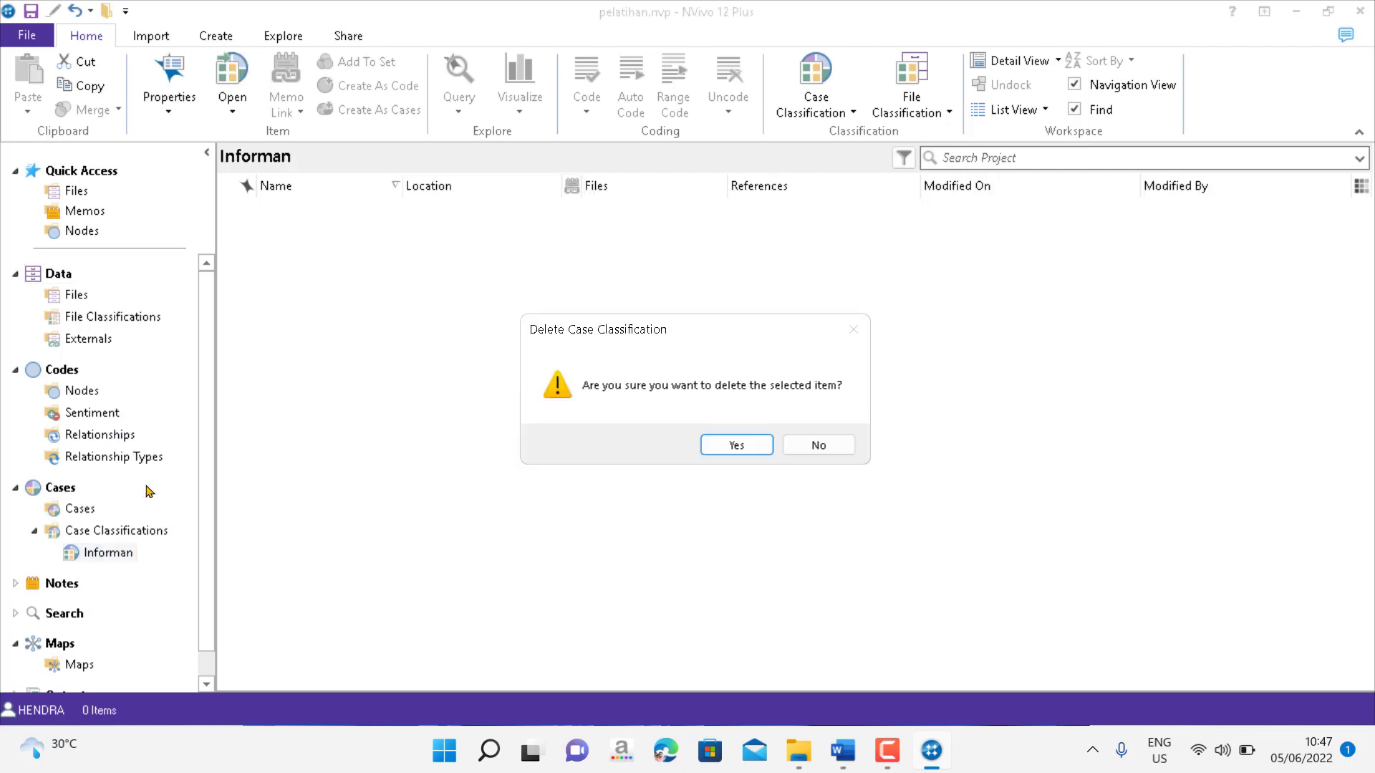
{"action": "left_click", "coordinate": [727, 439]}
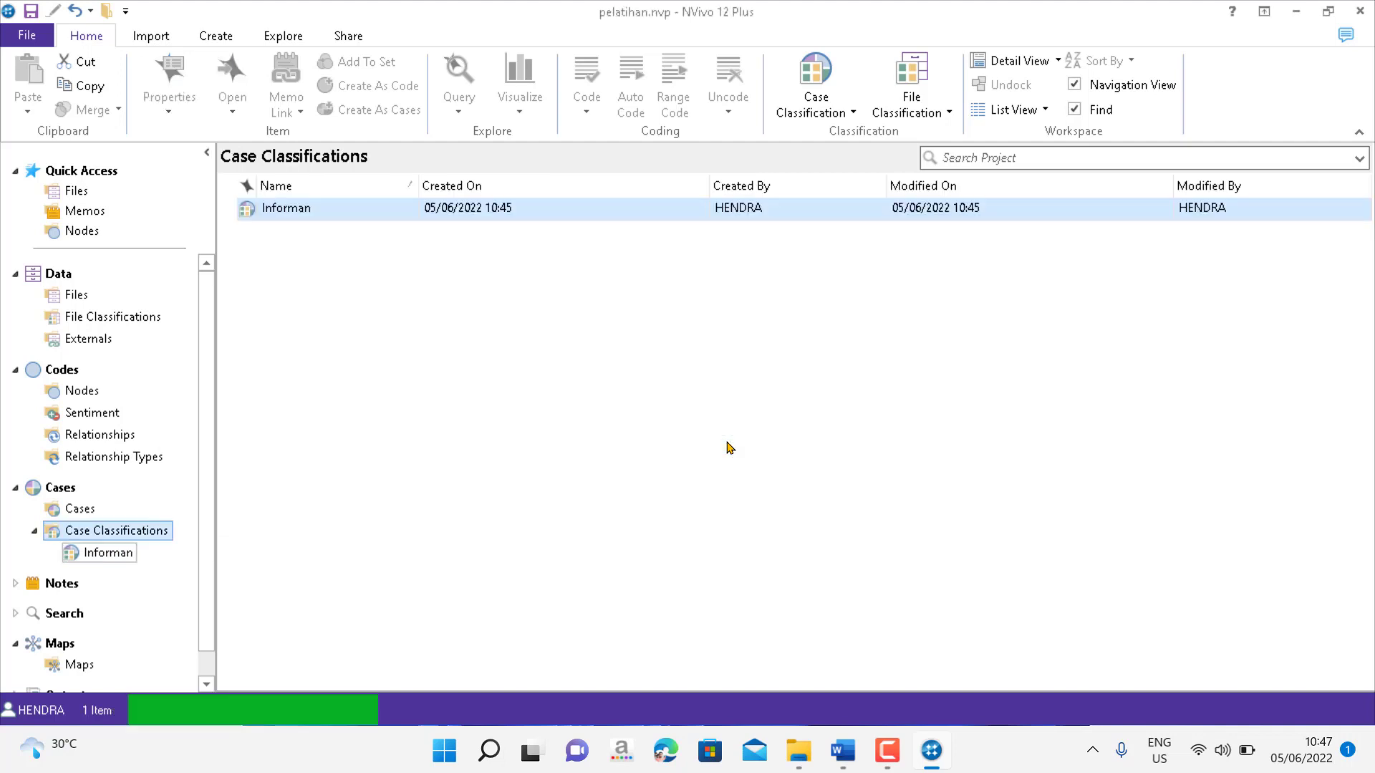
{"action": "left_click", "coordinate": [77, 295]}
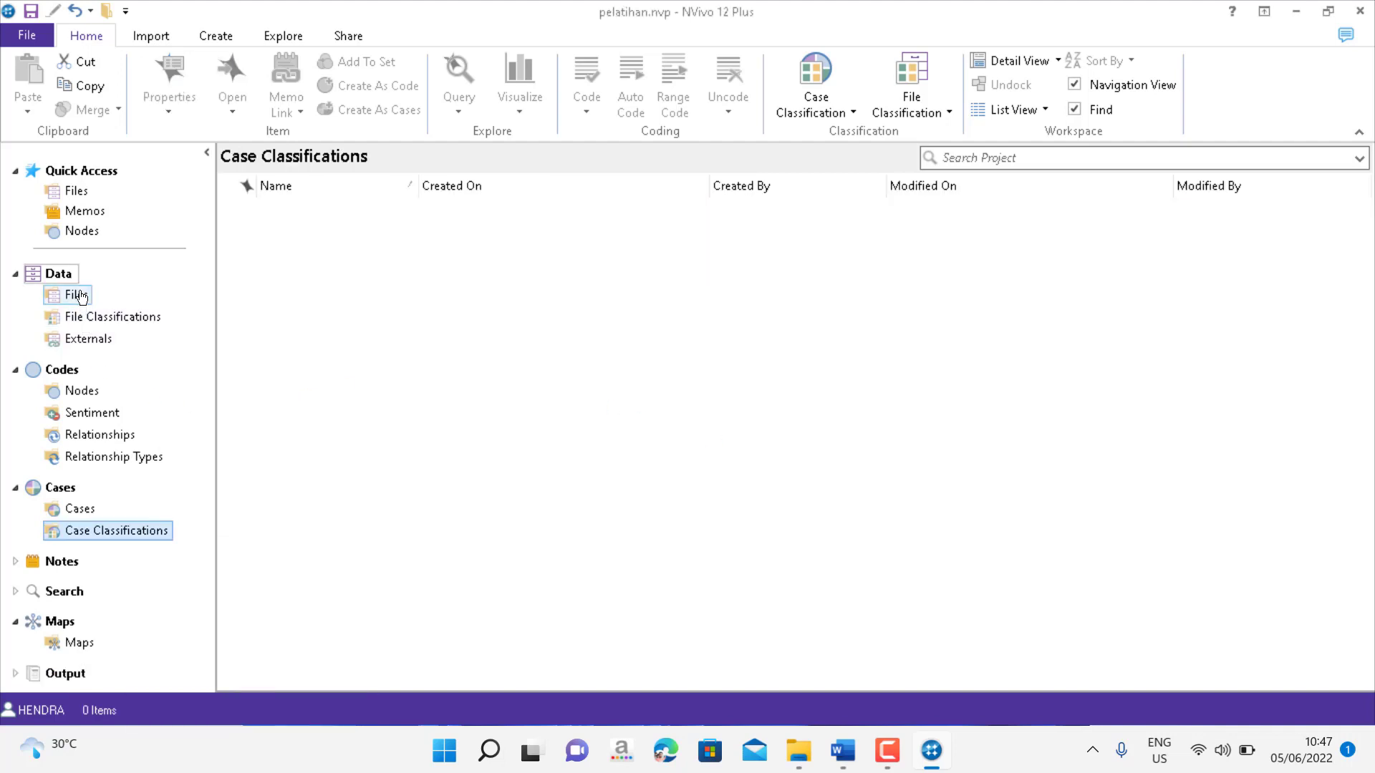
{"action": "left_click", "coordinate": [80, 508]}
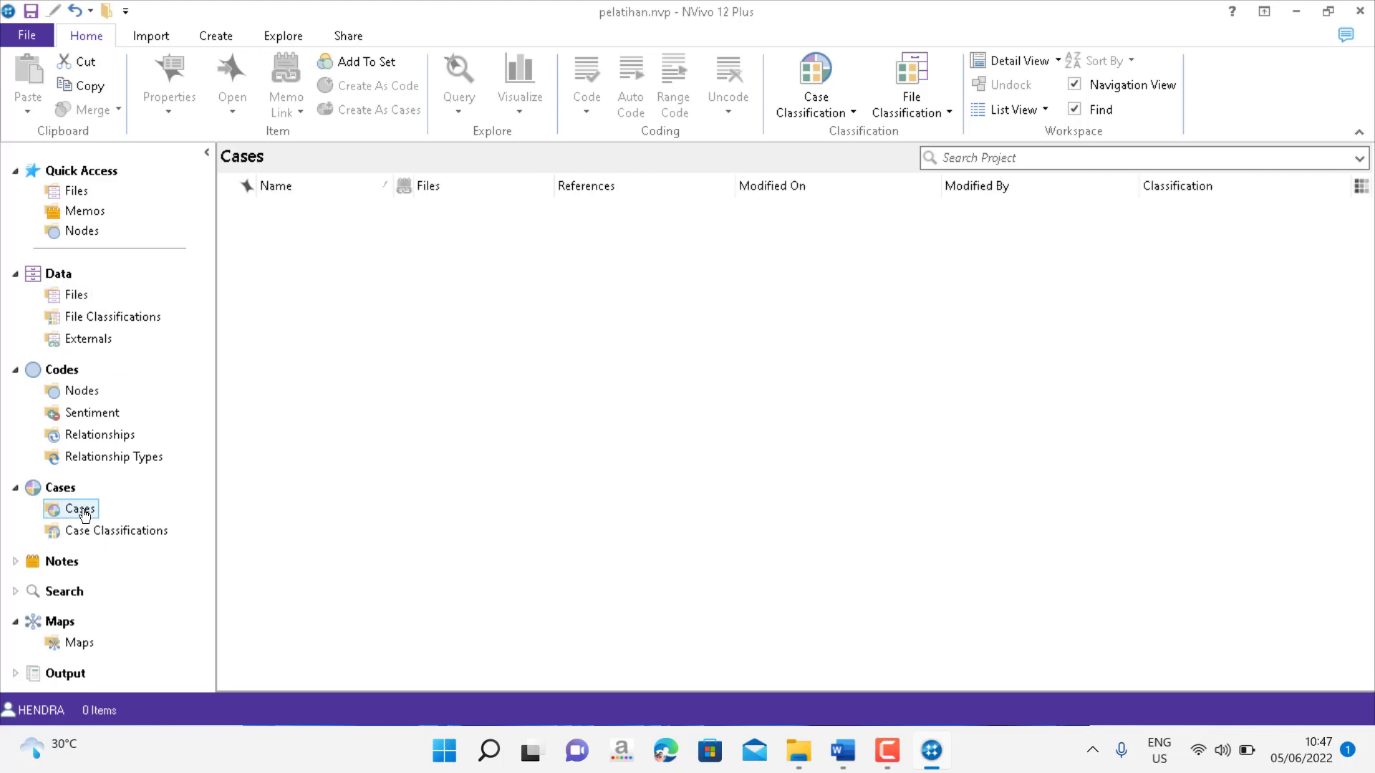
{"action": "left_click", "coordinate": [429, 496]}
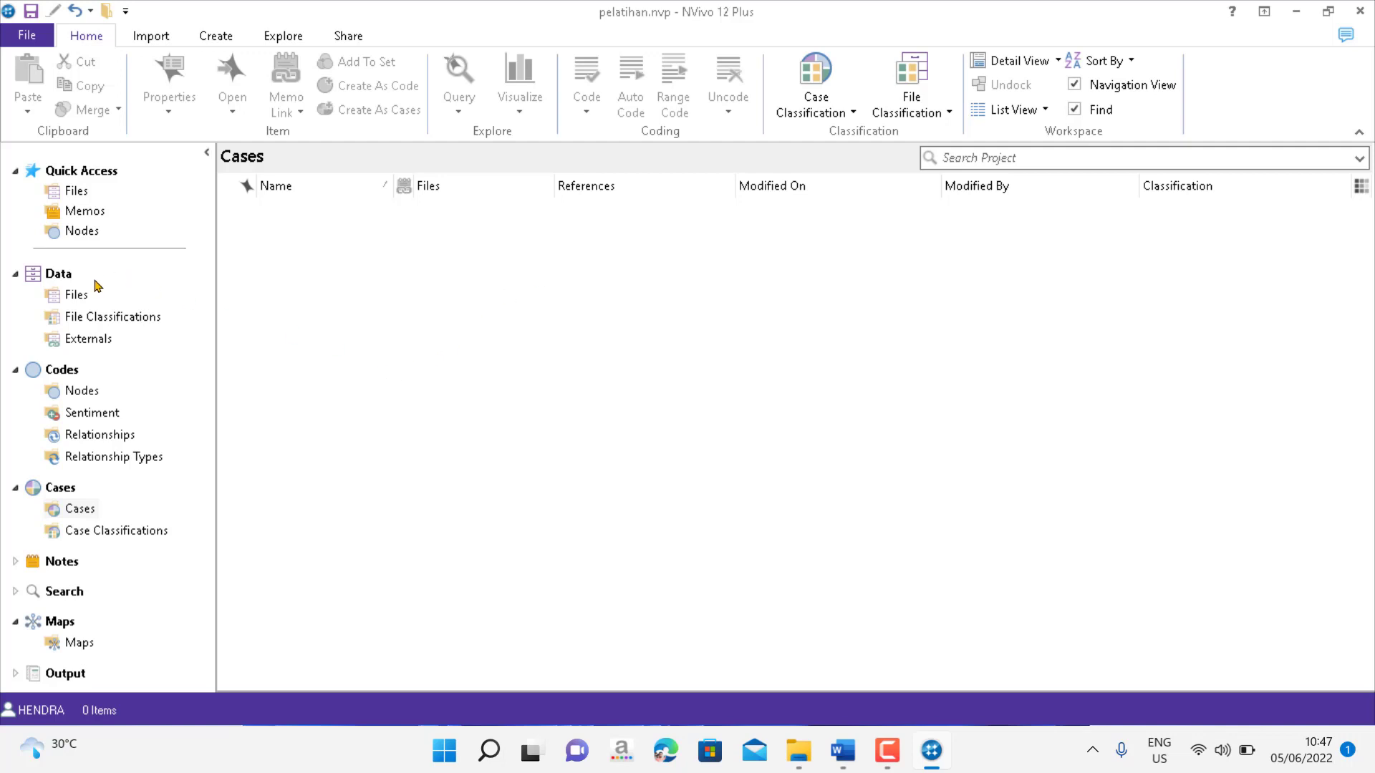
Open the case case slassification workbook from the desktop in Excel, review its Informan, Usia, Profesi, Pendidikan and Lama Memfollow headers, and close it
{"action": "left_click", "coordinate": [1296, 12]}
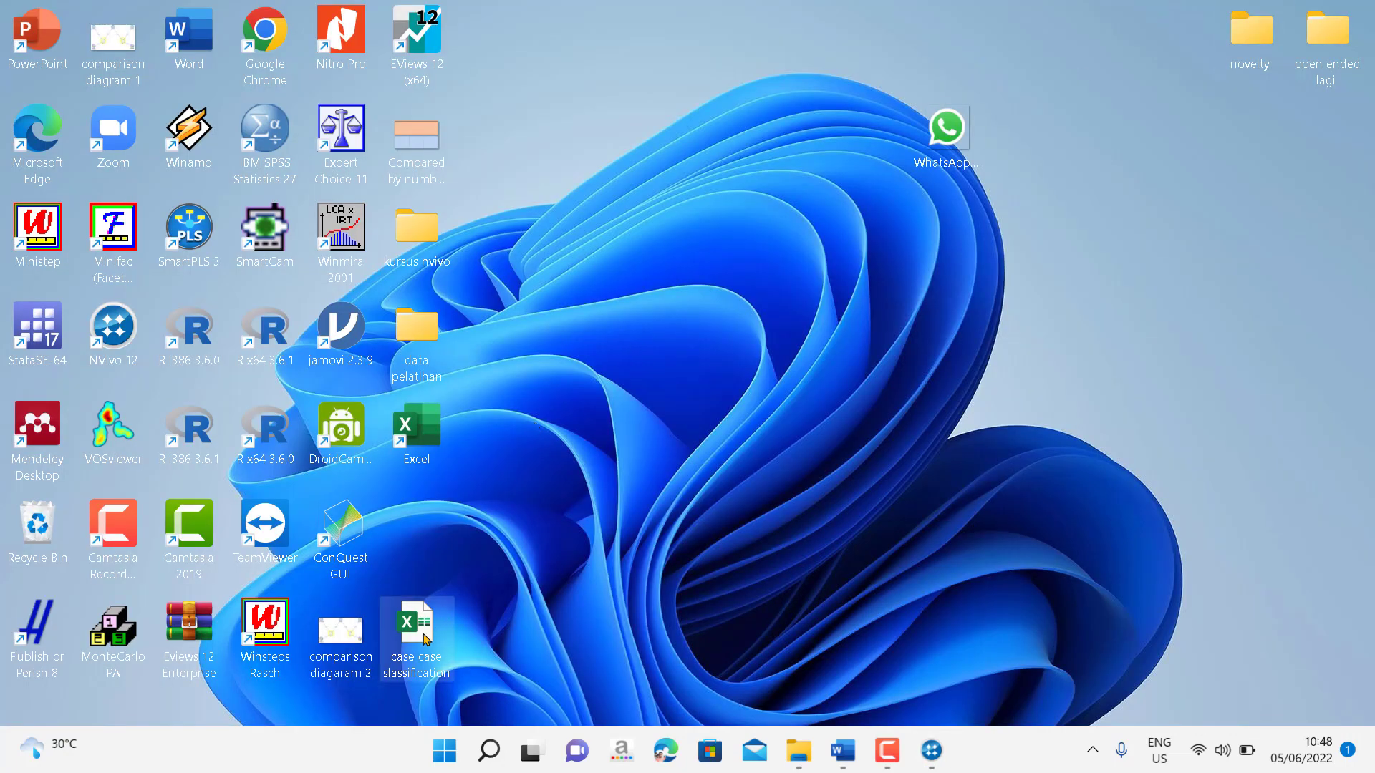
{"action": "double_click", "coordinate": [421, 630]}
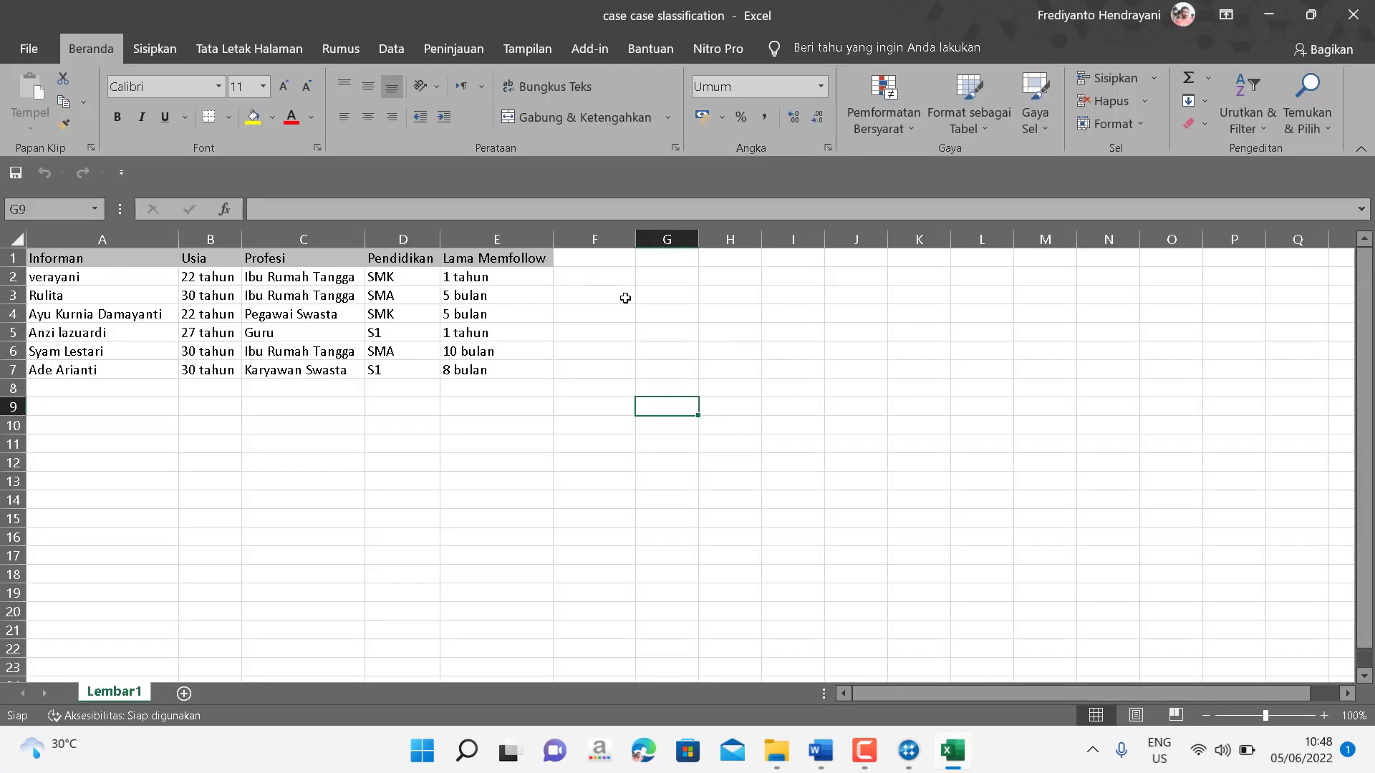
{"action": "left_click", "coordinate": [1364, 413]}
{"action": "left_click", "coordinate": [70, 259]}
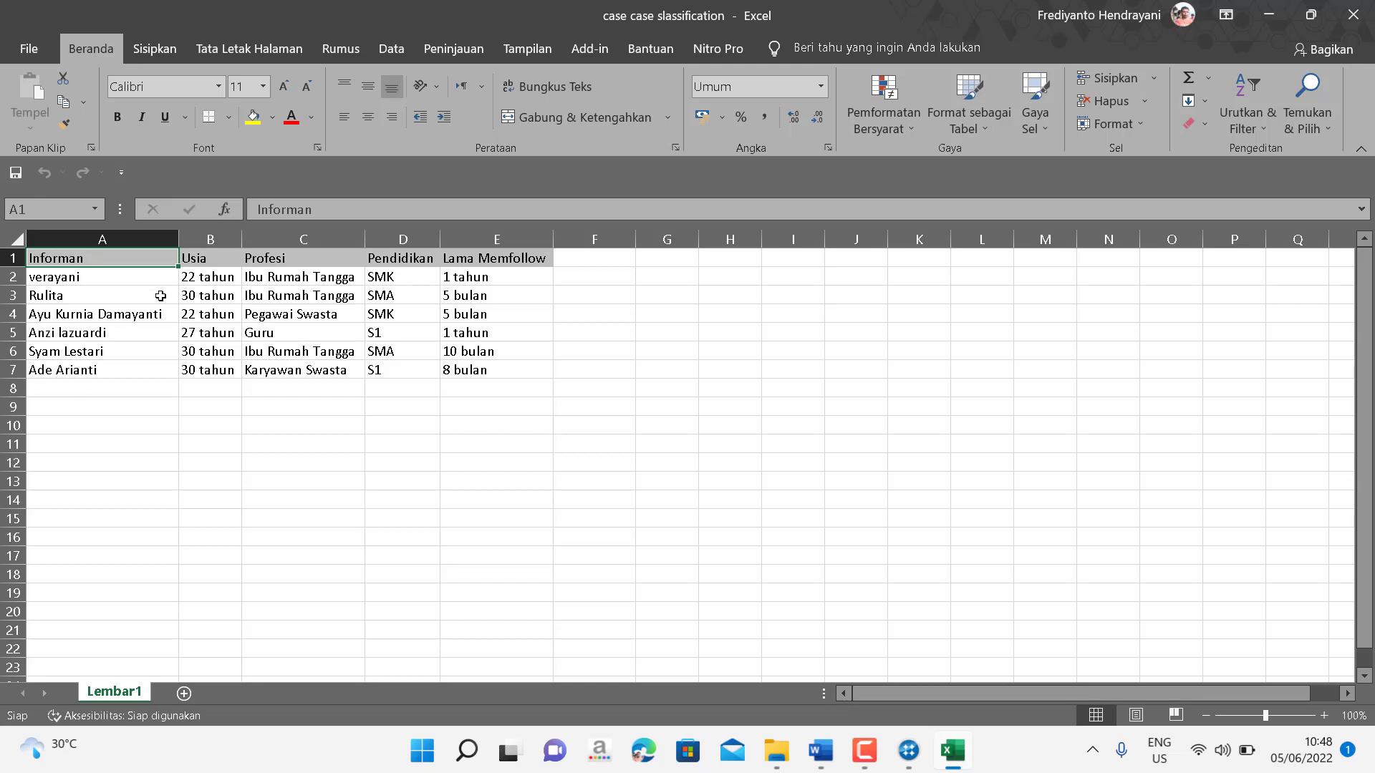
{"action": "left_click", "coordinate": [196, 257]}
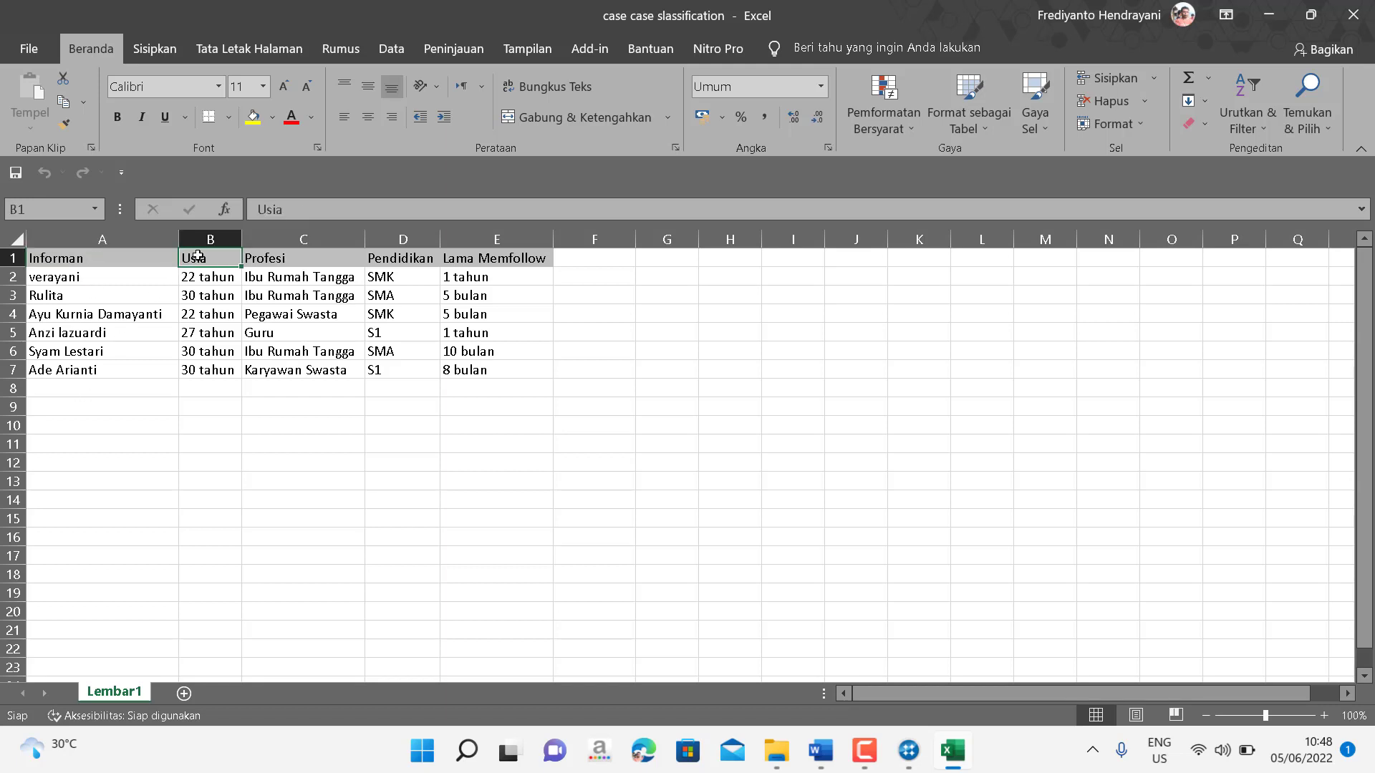
{"action": "left_click", "coordinate": [284, 261]}
{"action": "left_click", "coordinate": [425, 263]}
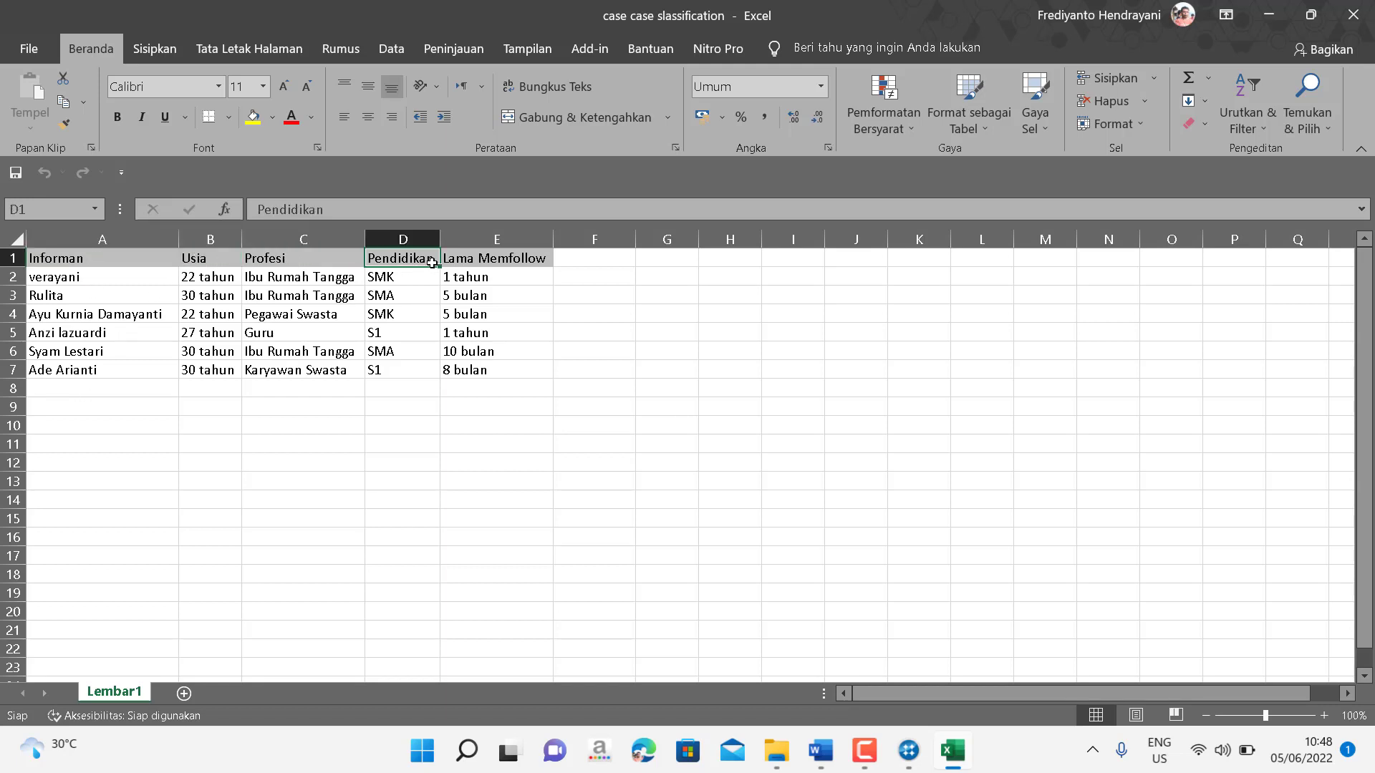
{"action": "left_click", "coordinate": [492, 260]}
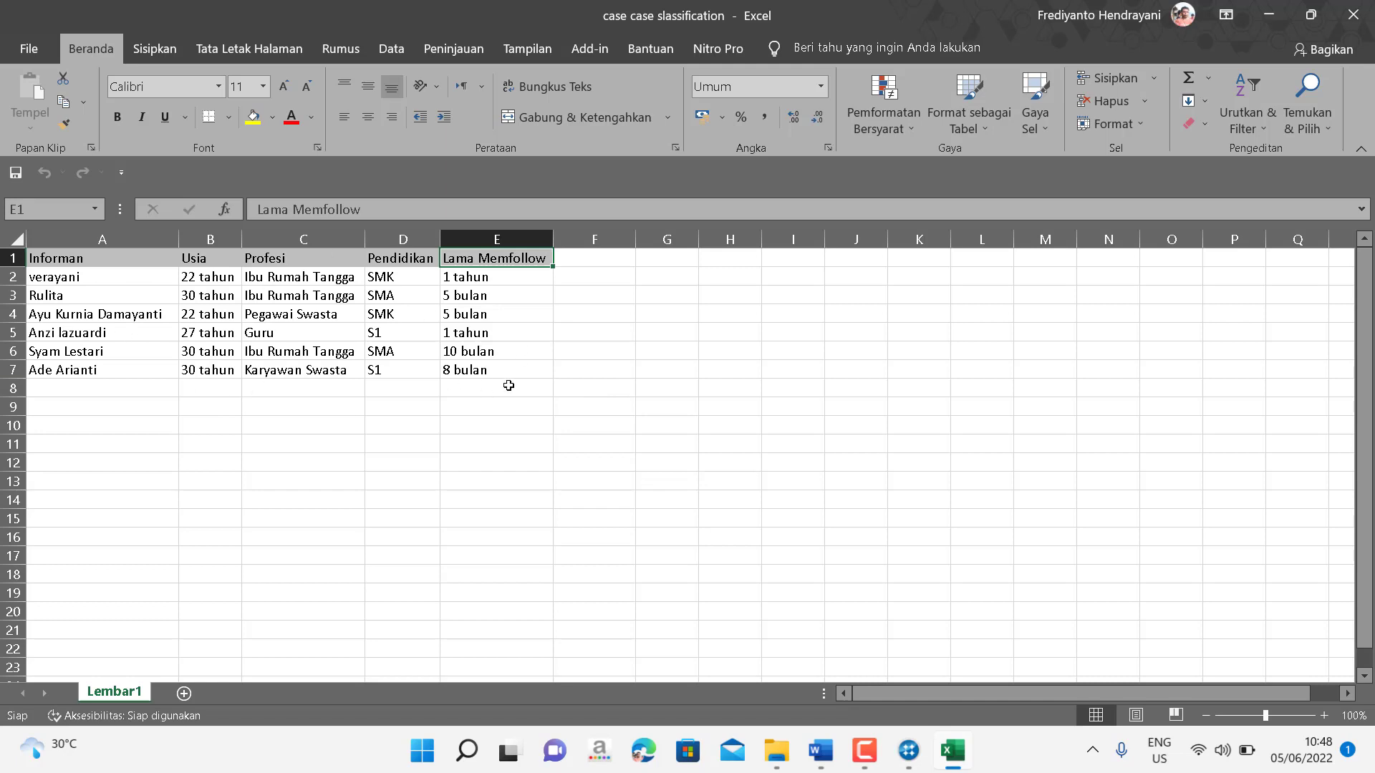
{"action": "left_click", "coordinate": [1360, 12]}
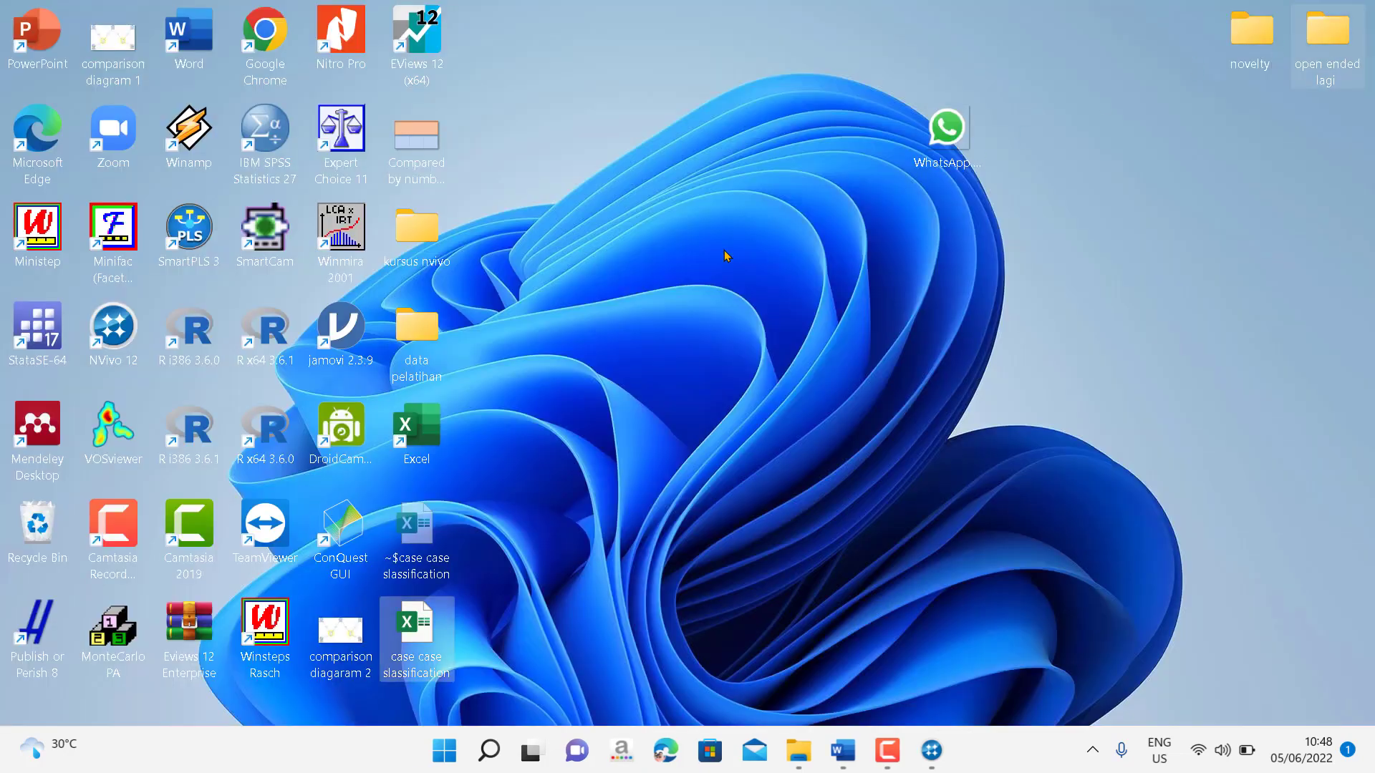
Back in NVivo, start a classification sheet import under Case Classifications and choose the case case slassification workbook from the Desktop
{"action": "left_click", "coordinate": [934, 752]}
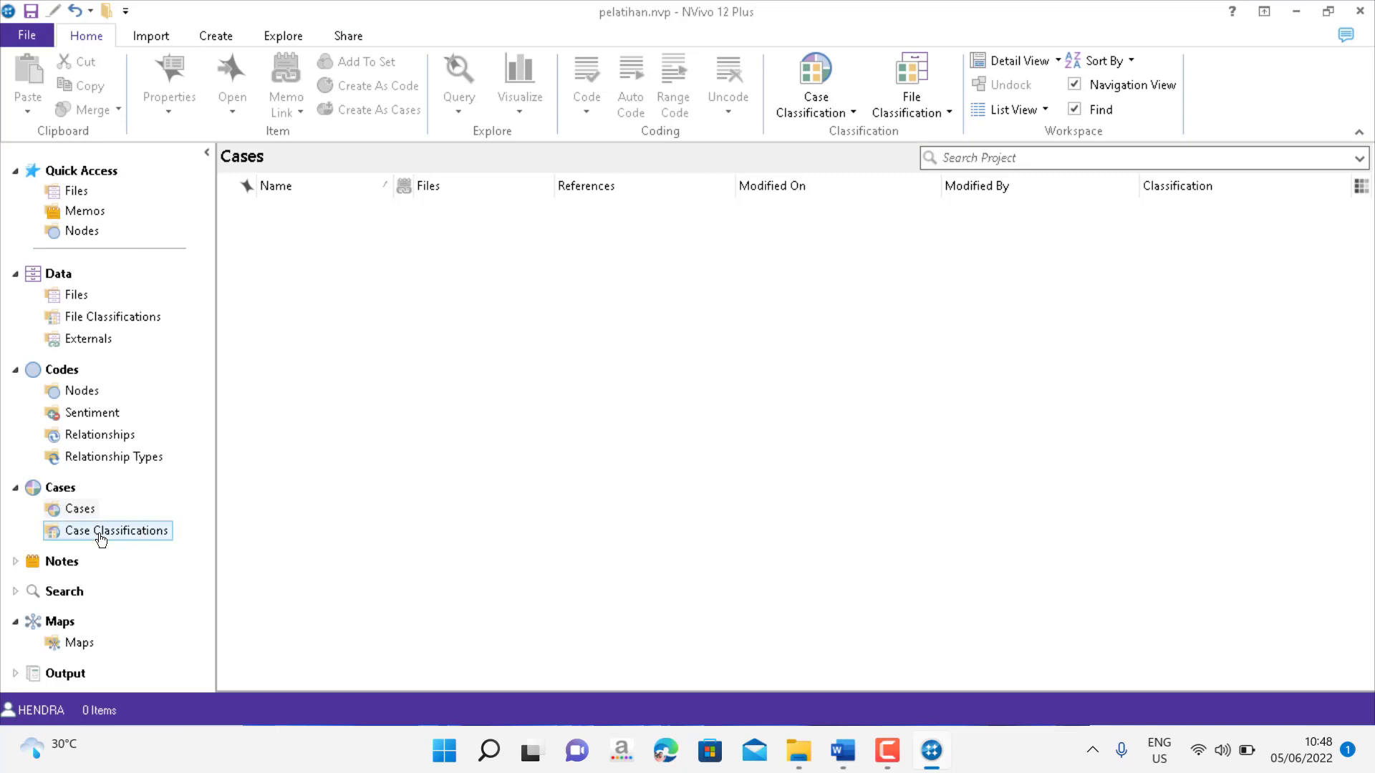
{"action": "left_click", "coordinate": [101, 538]}
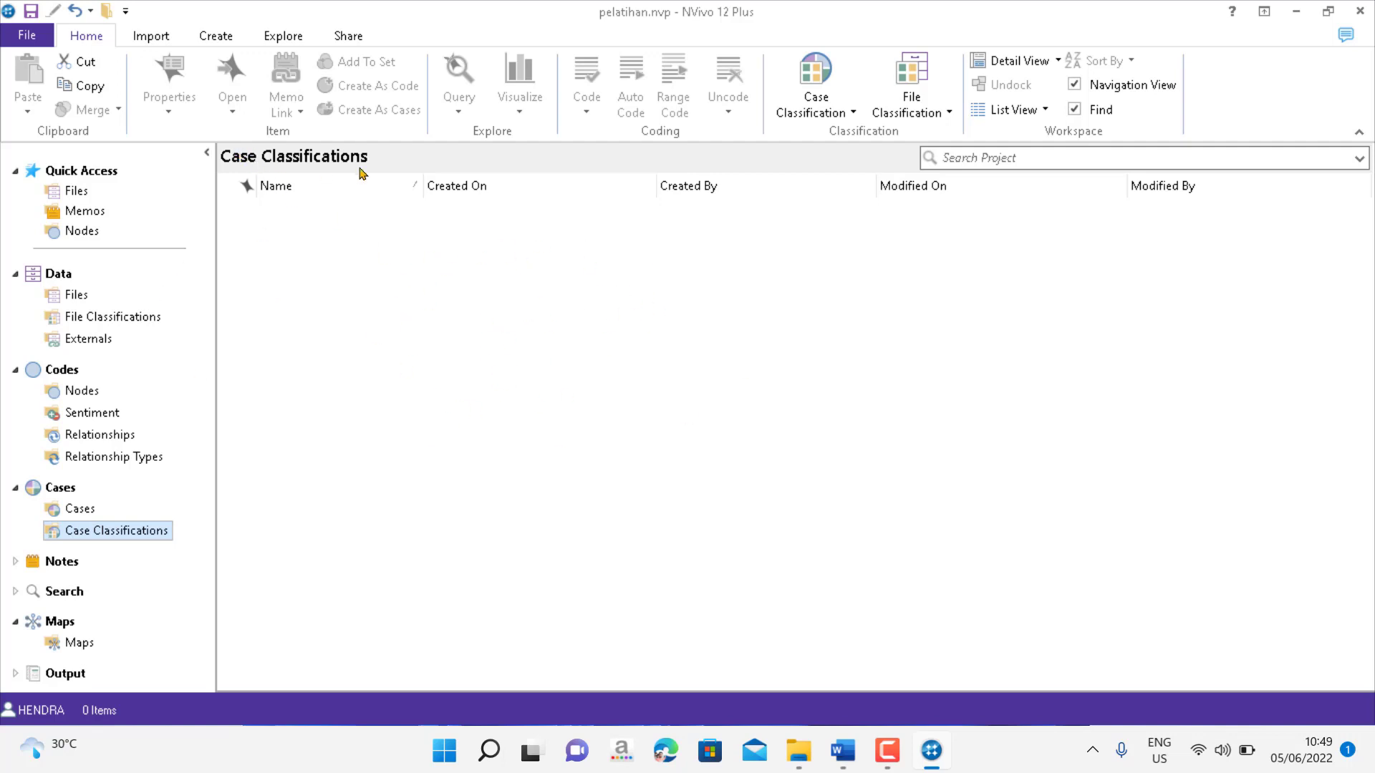
{"action": "right_click", "coordinate": [366, 262]}
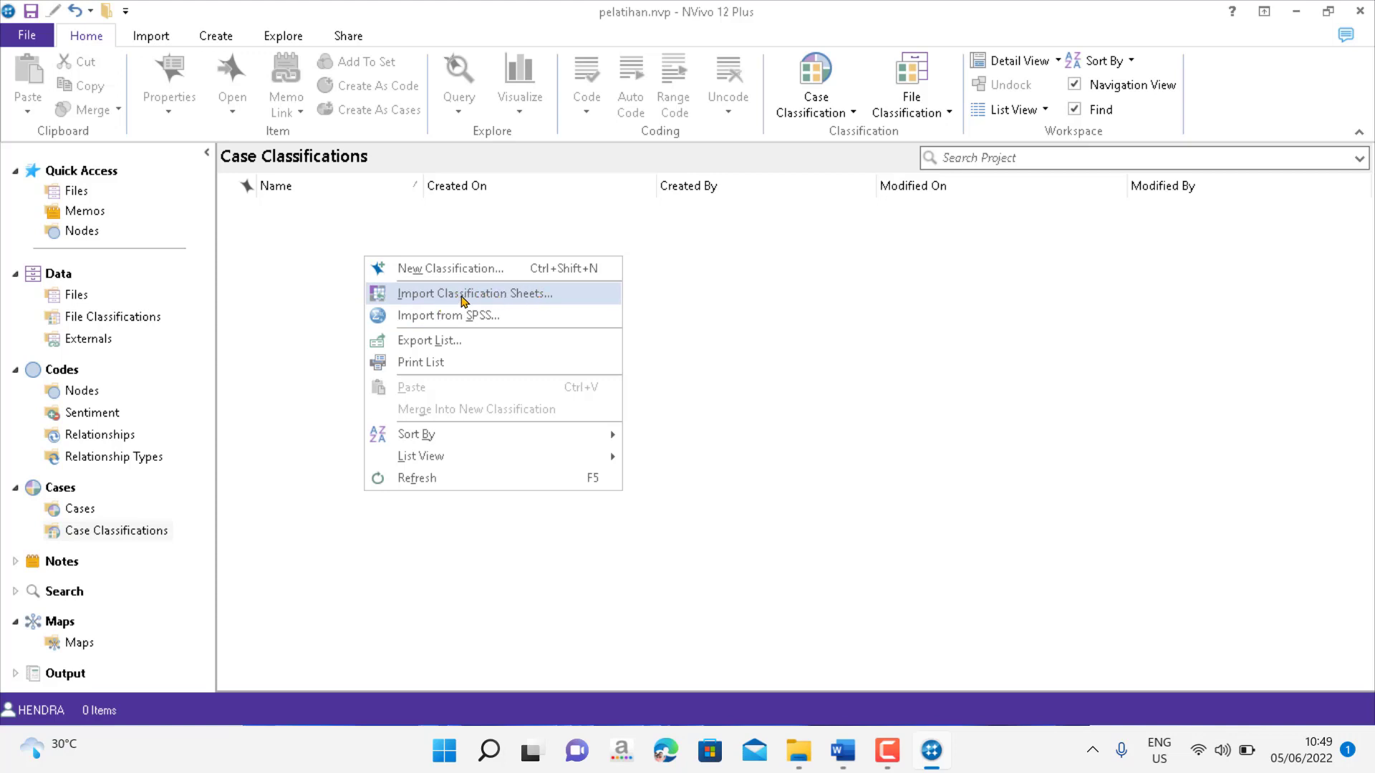
{"action": "left_click", "coordinate": [506, 301]}
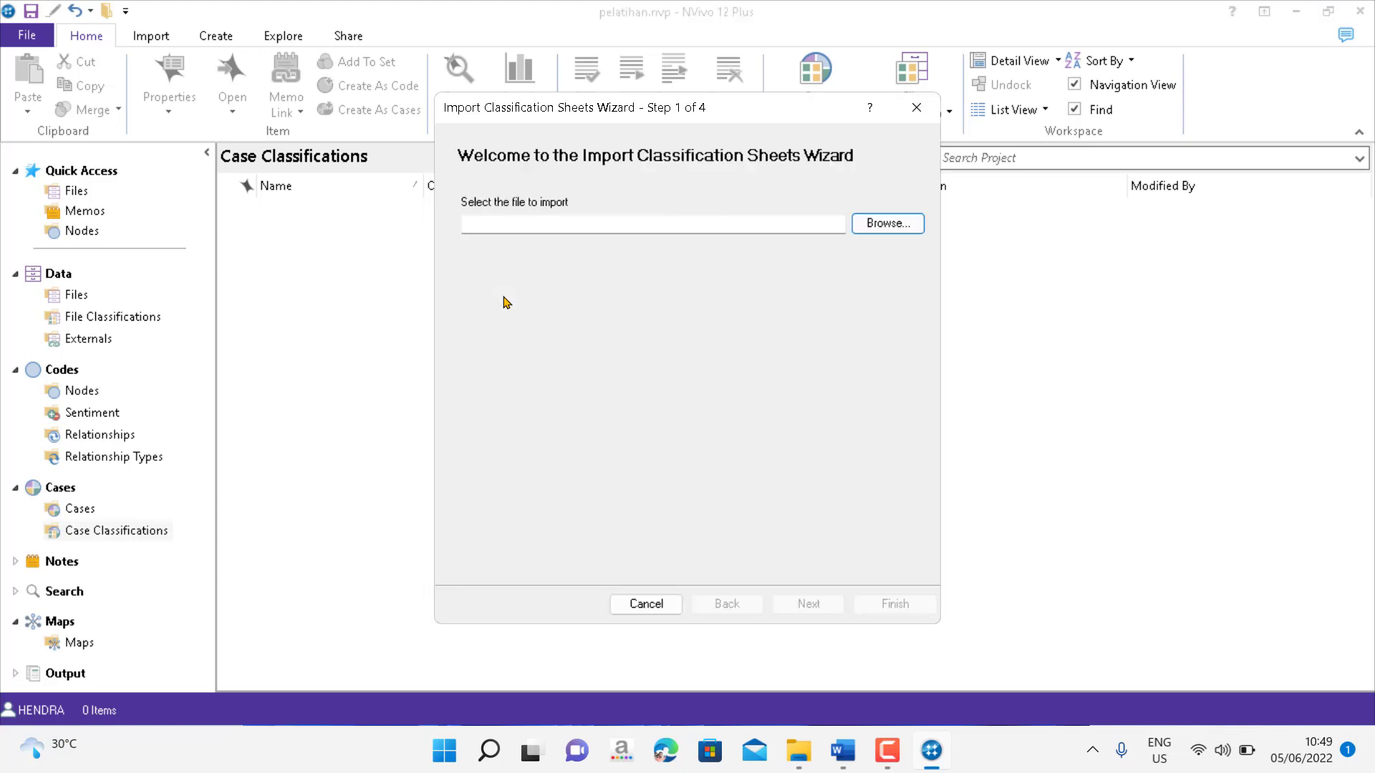
{"action": "left_click", "coordinate": [880, 225]}
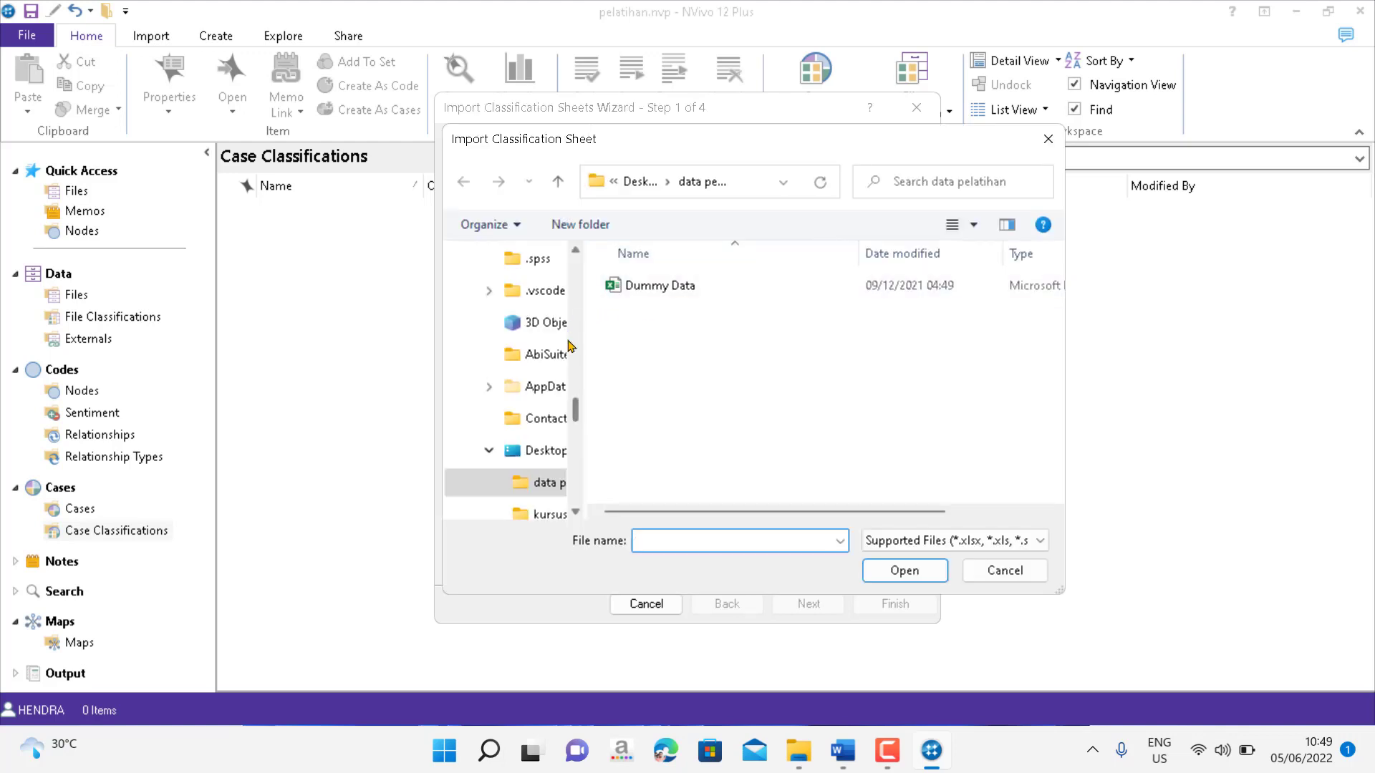
{"action": "scroll", "coordinate": [581, 261], "scroll_direction": "up", "scroll_amount": 10}
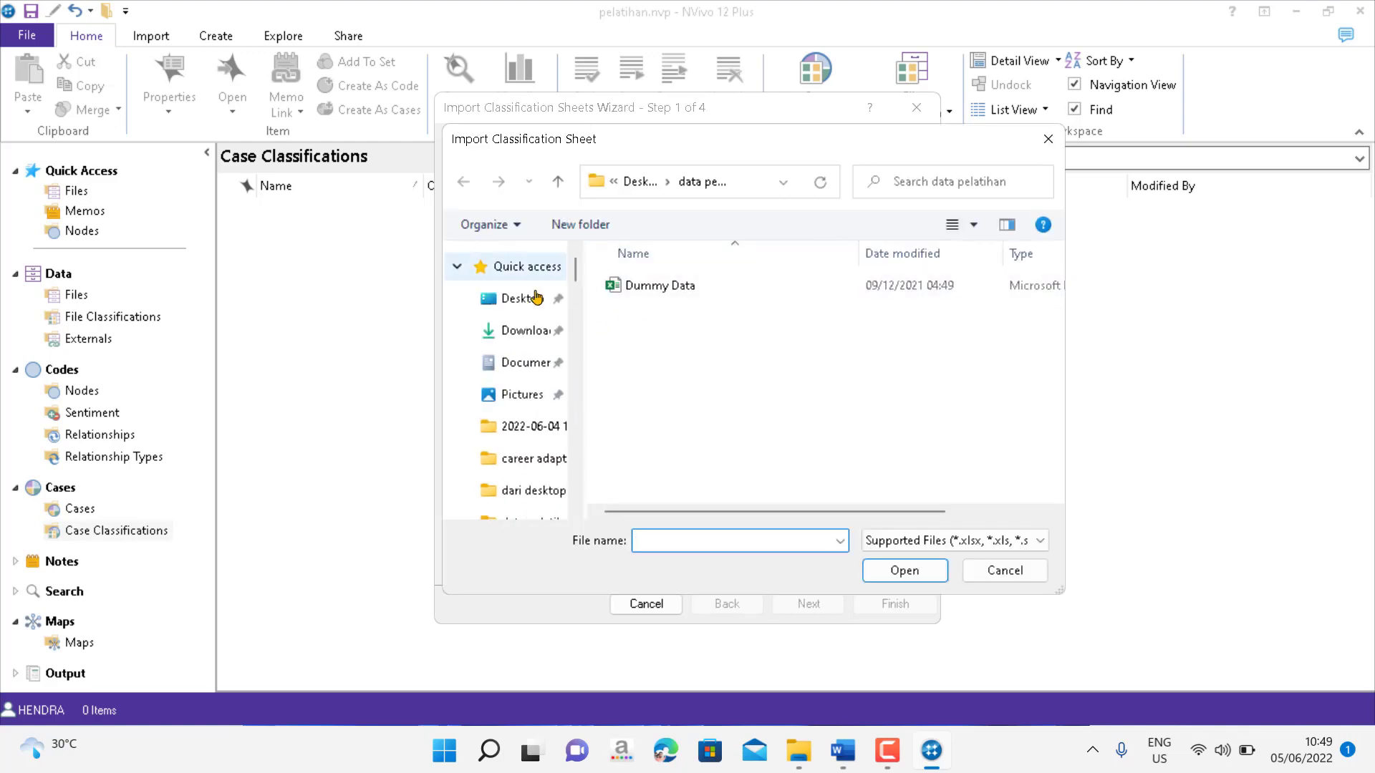
{"action": "left_click", "coordinate": [511, 301]}
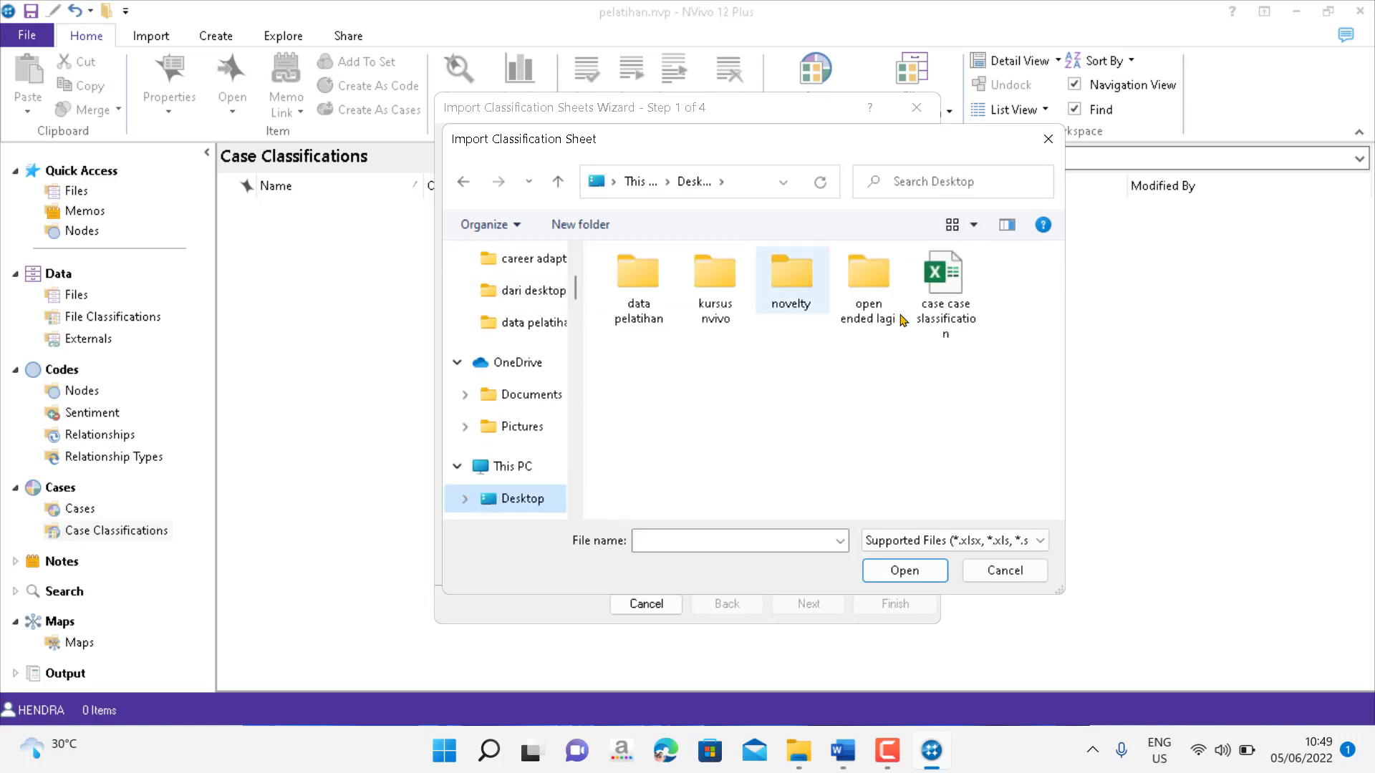
{"action": "left_click", "coordinate": [945, 315]}
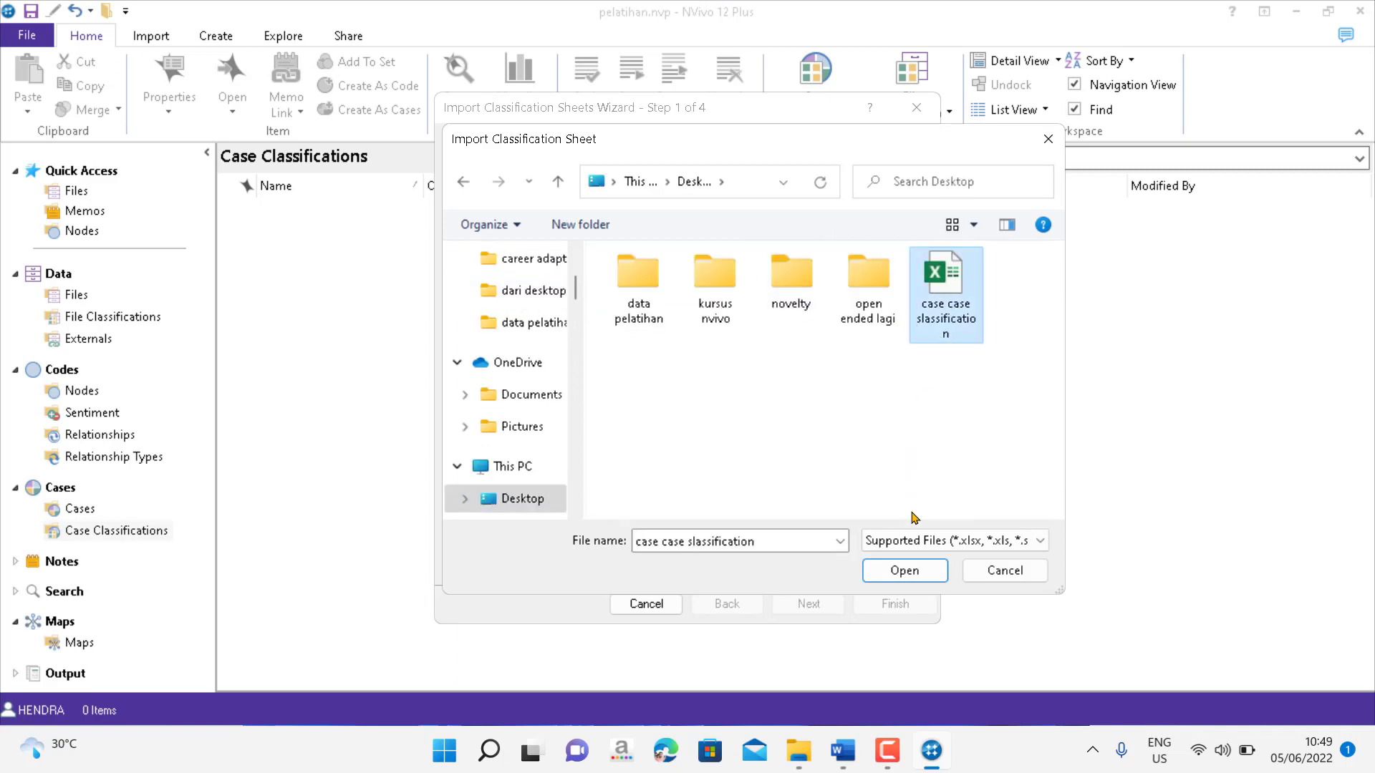
{"action": "left_click", "coordinate": [906, 573]}
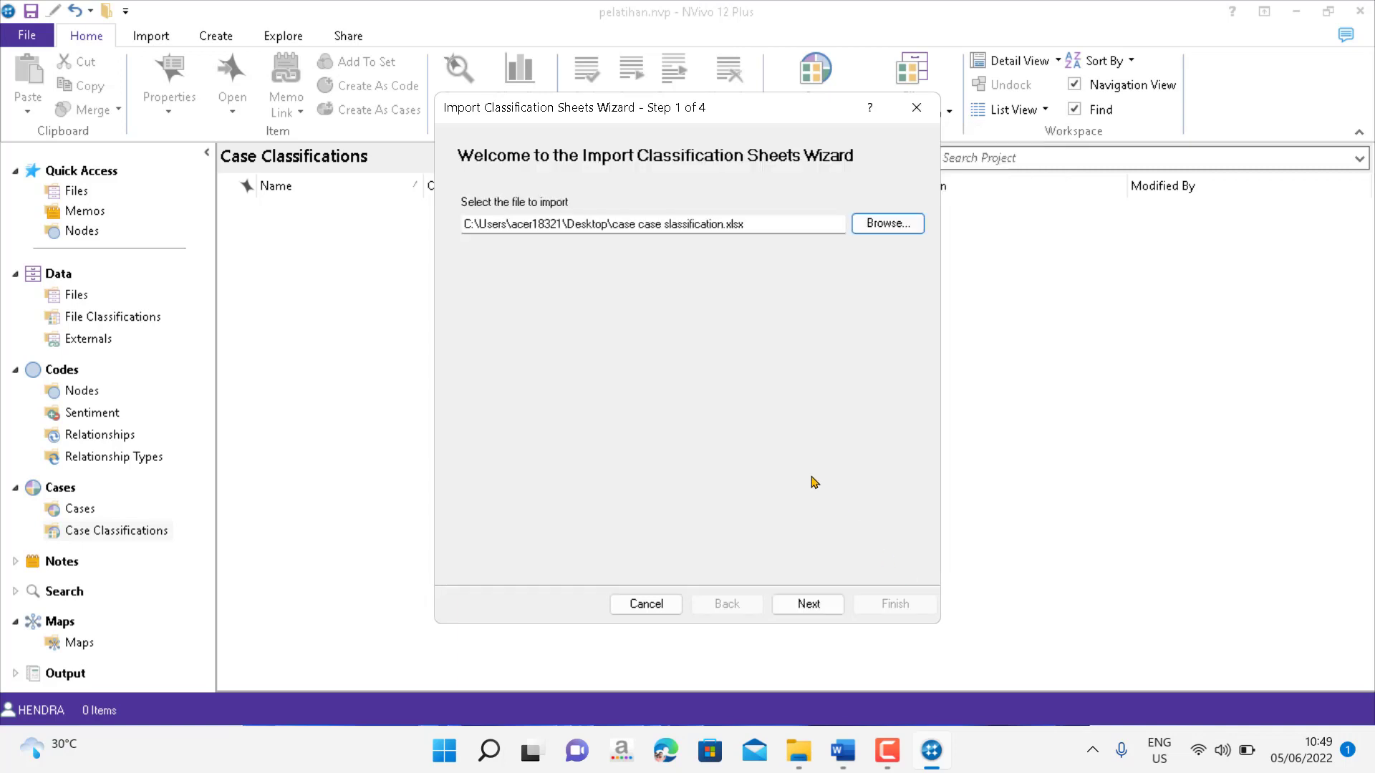
Import the sheet as a Case Classification, with cases represented as names located in Cases and the default value and date formats
{"action": "left_click", "coordinate": [807, 605]}
{"action": "left_click", "coordinate": [807, 605]}
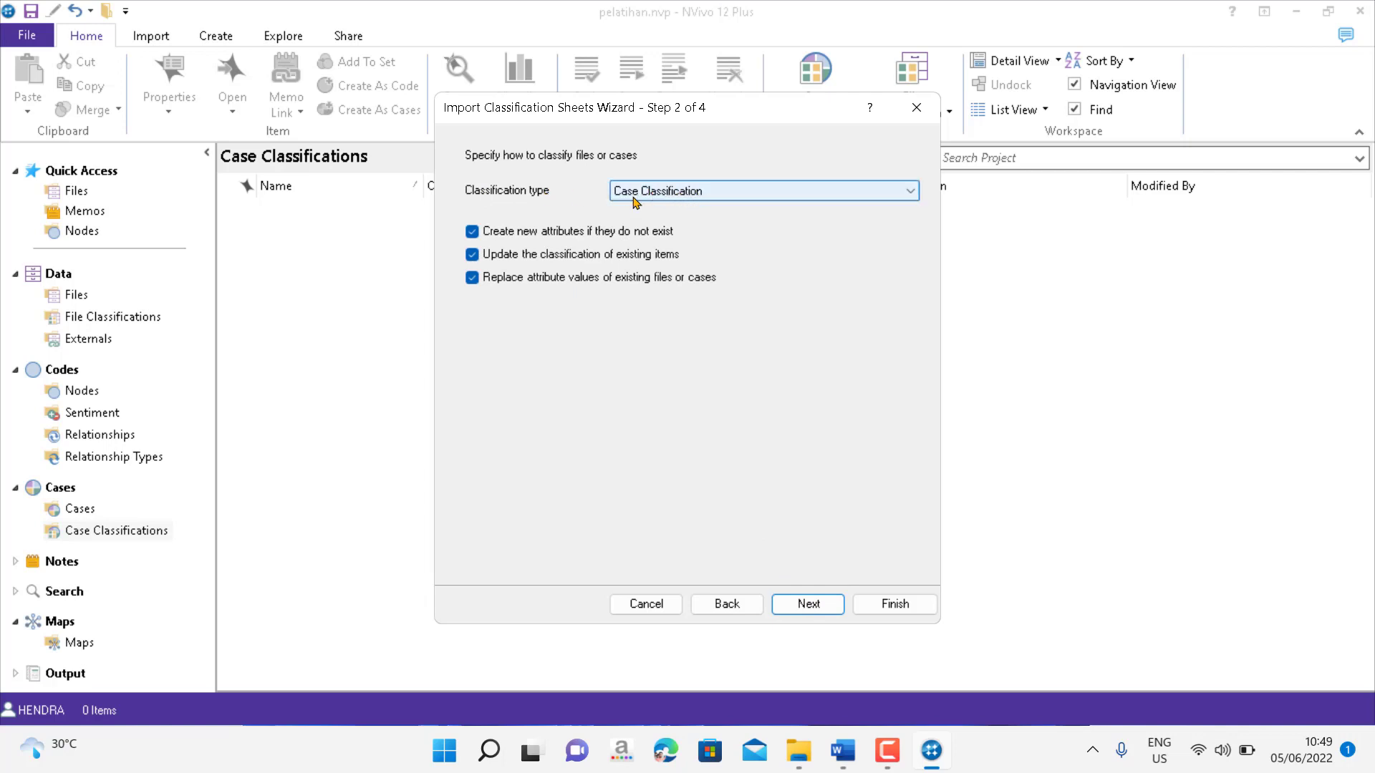
{"action": "left_click", "coordinate": [799, 613]}
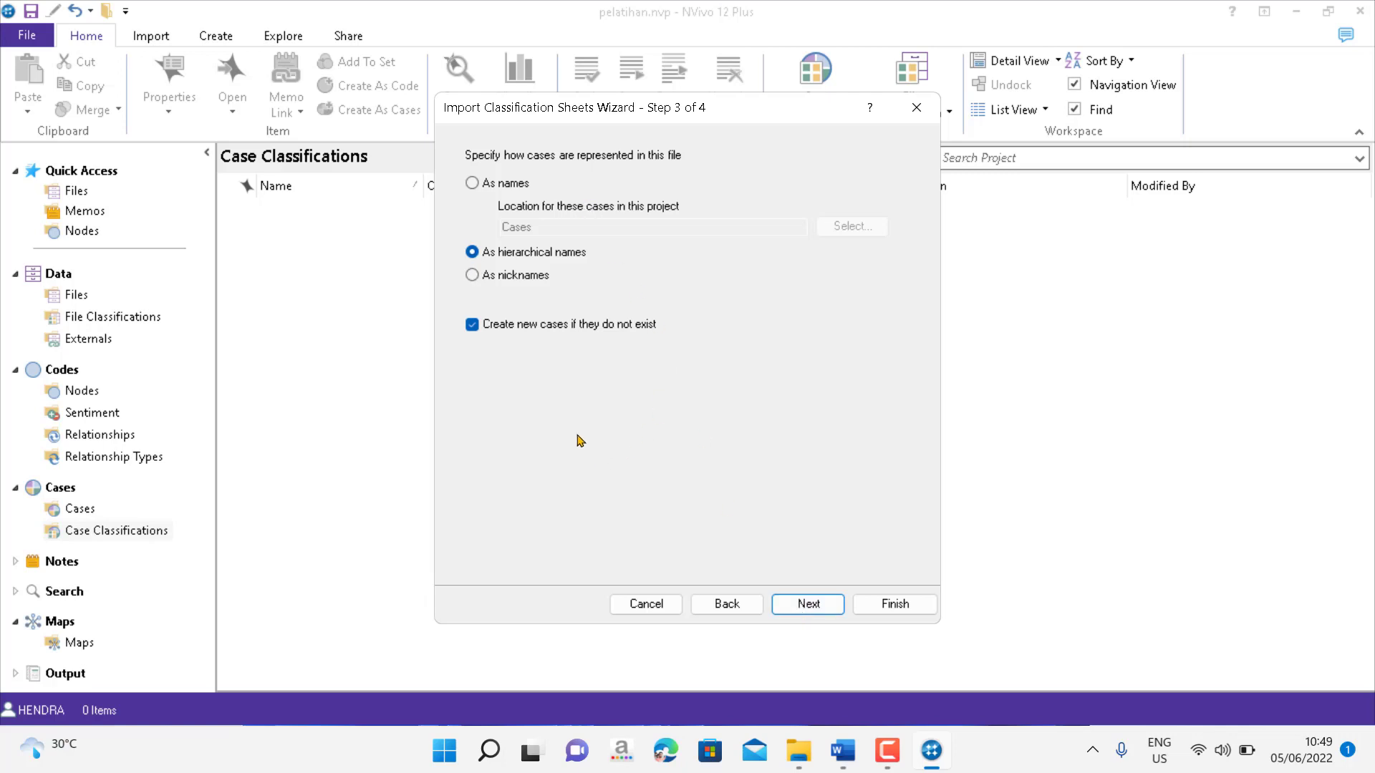
{"action": "left_click", "coordinate": [473, 184]}
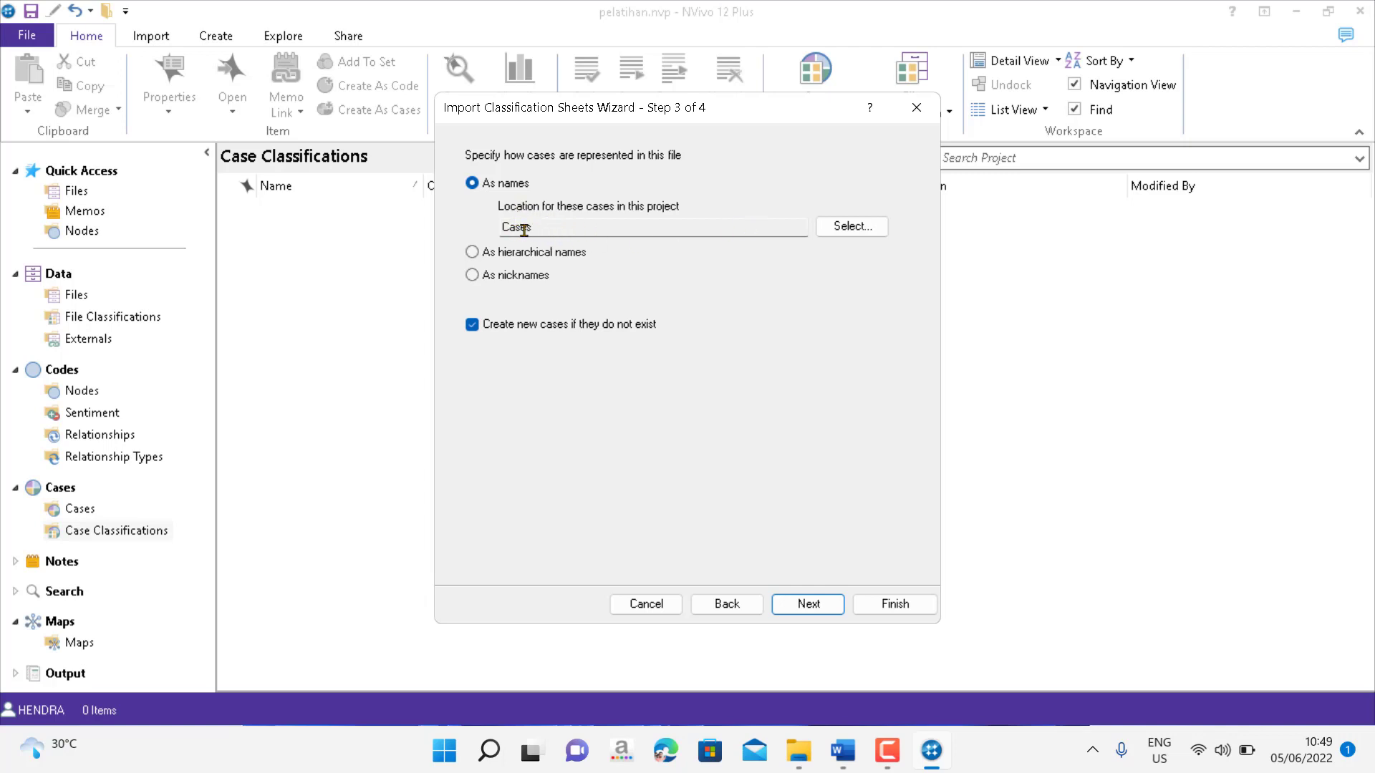
{"action": "left_click", "coordinate": [853, 228]}
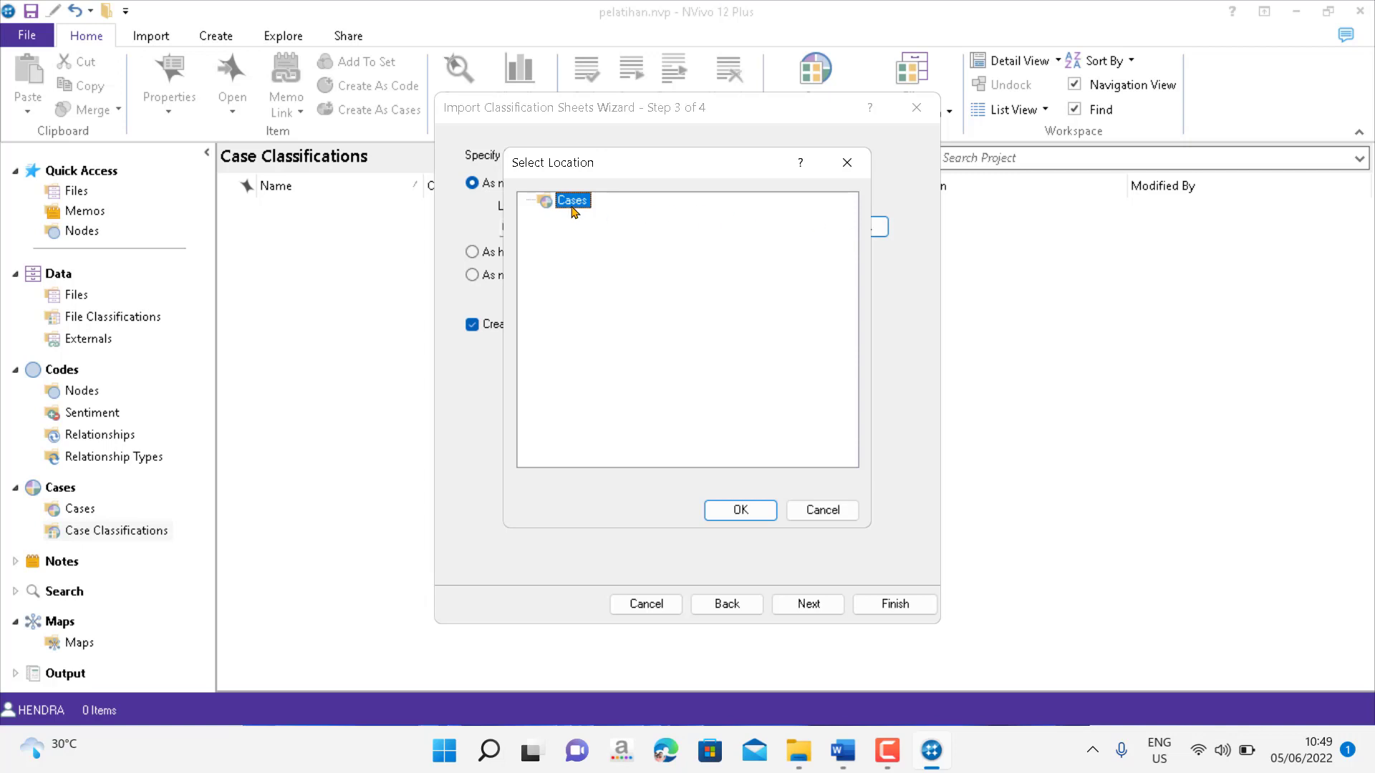
{"action": "left_click", "coordinate": [740, 509]}
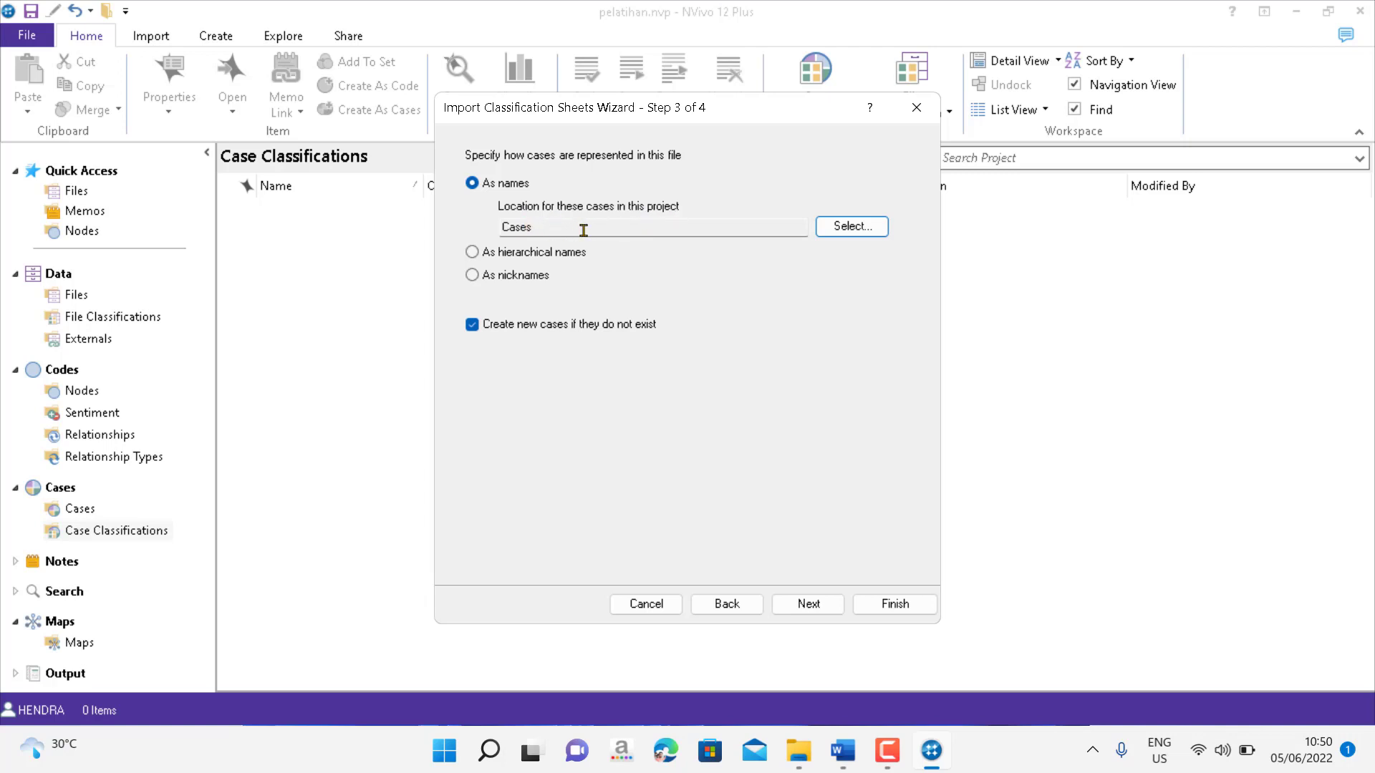
{"action": "left_click", "coordinate": [808, 605]}
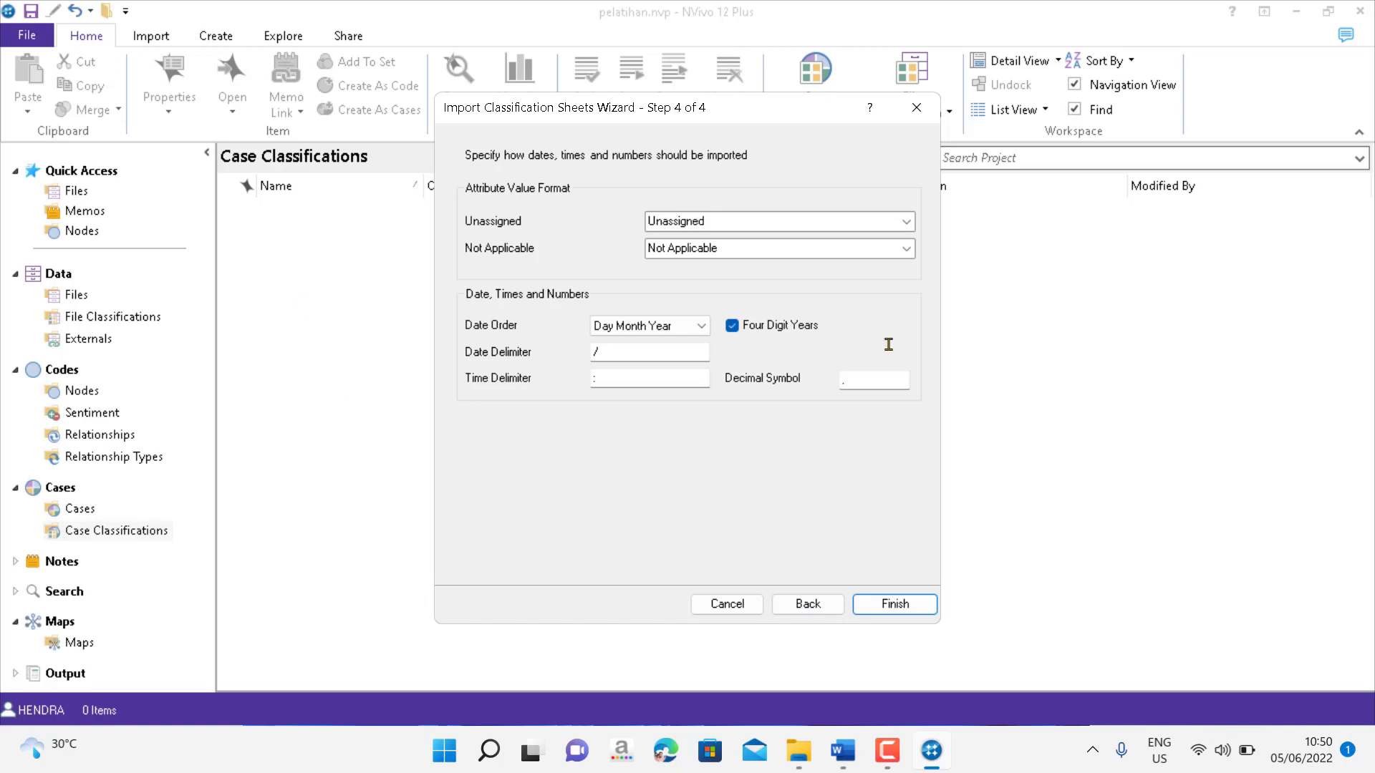
{"action": "left_click", "coordinate": [893, 606]}
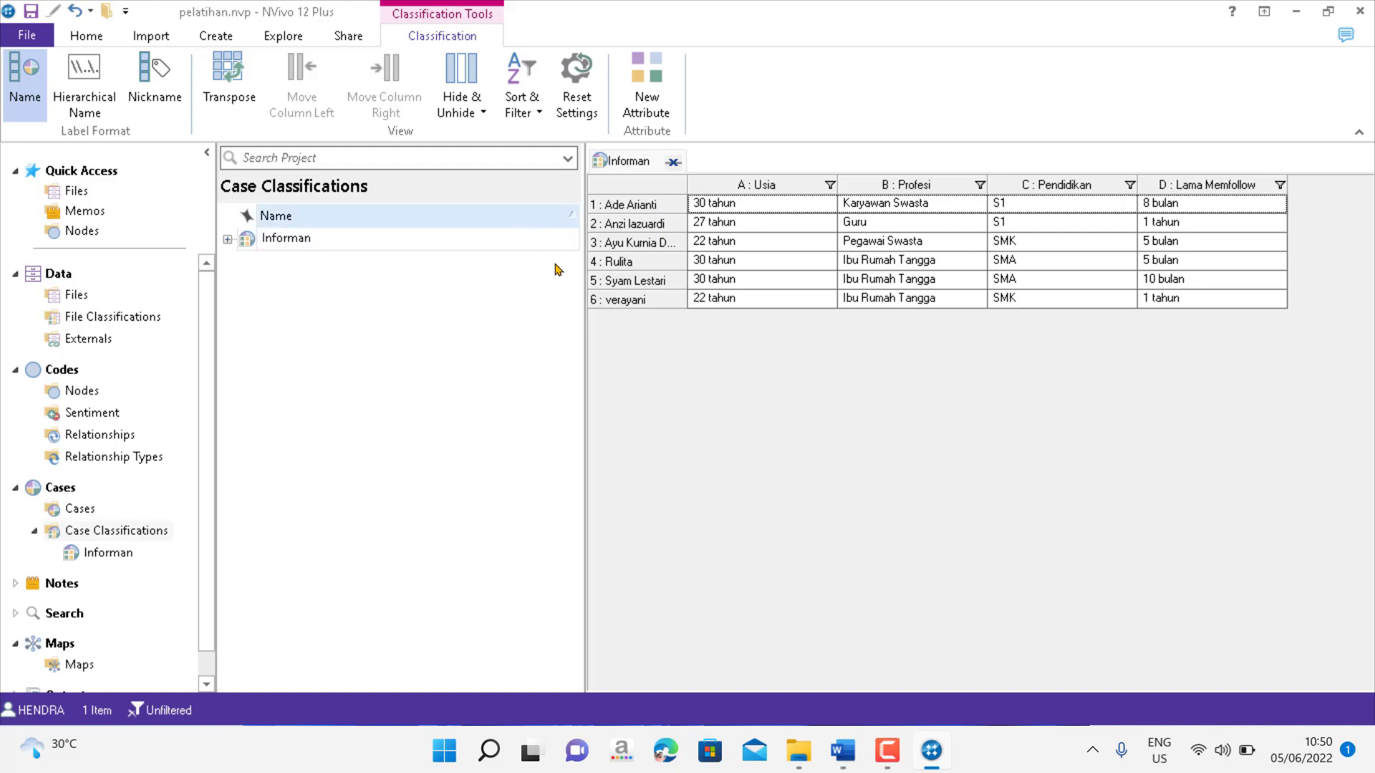
Expand the Informan classification to review its attributes, close its sheet, and check the imported cases in the Cases list
{"action": "left_click", "coordinate": [228, 240]}
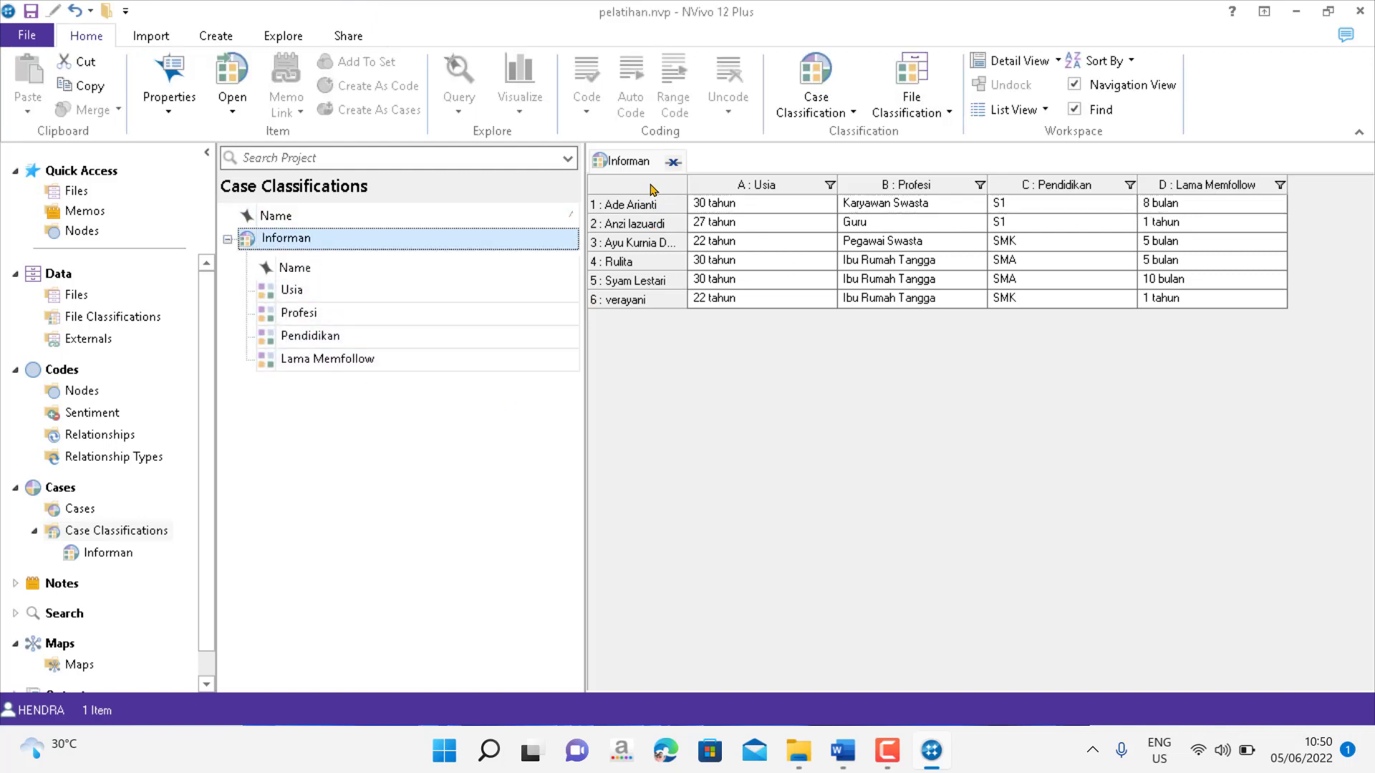
{"action": "left_click", "coordinate": [673, 163]}
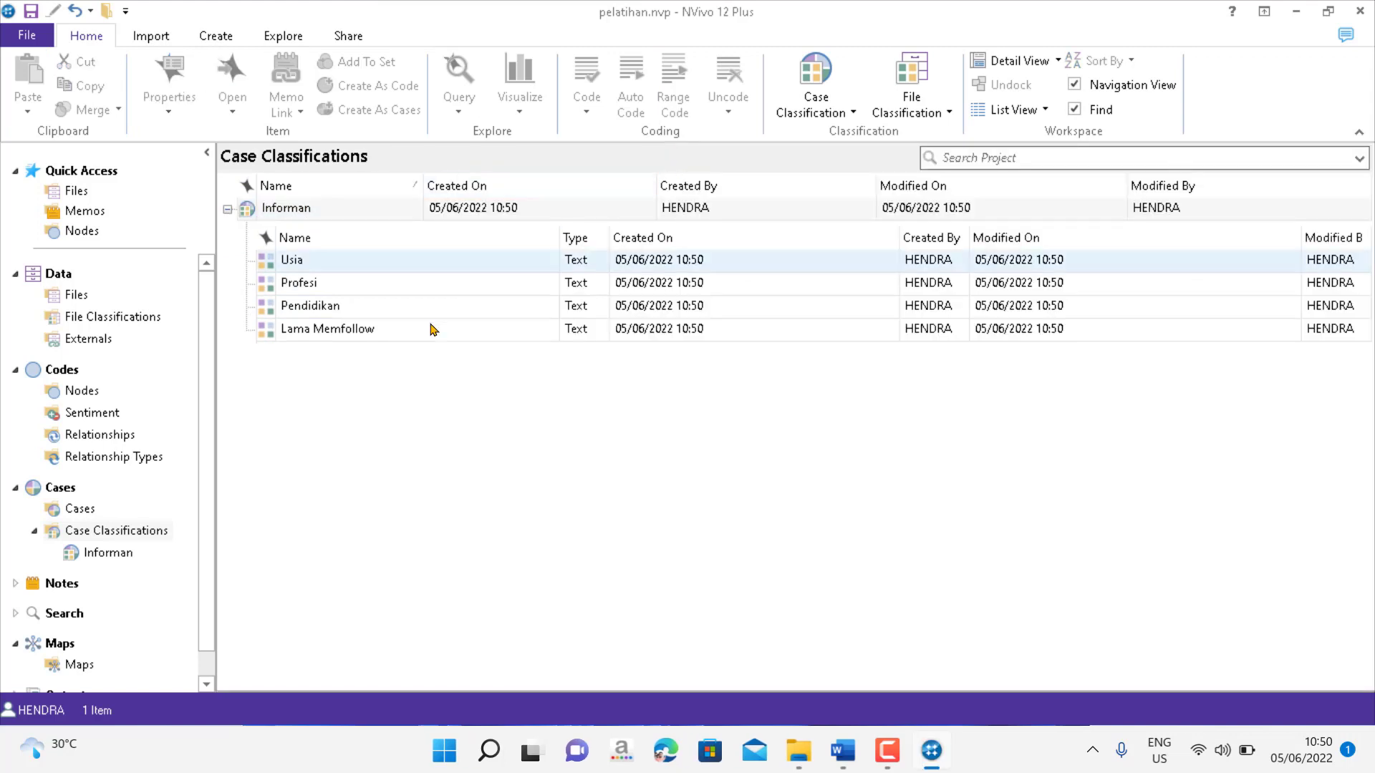
{"action": "left_click", "coordinate": [80, 509]}
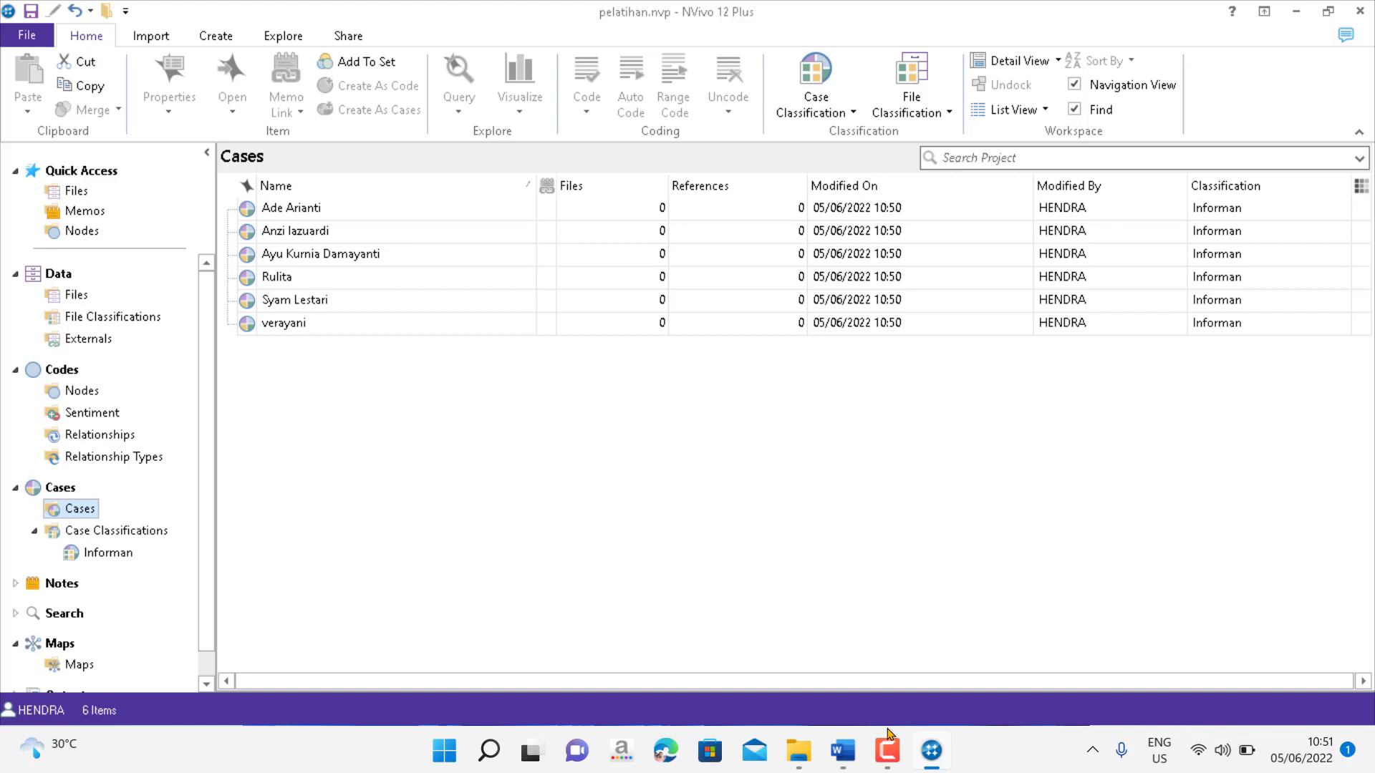
{"action": "left_click", "coordinate": [887, 756]}
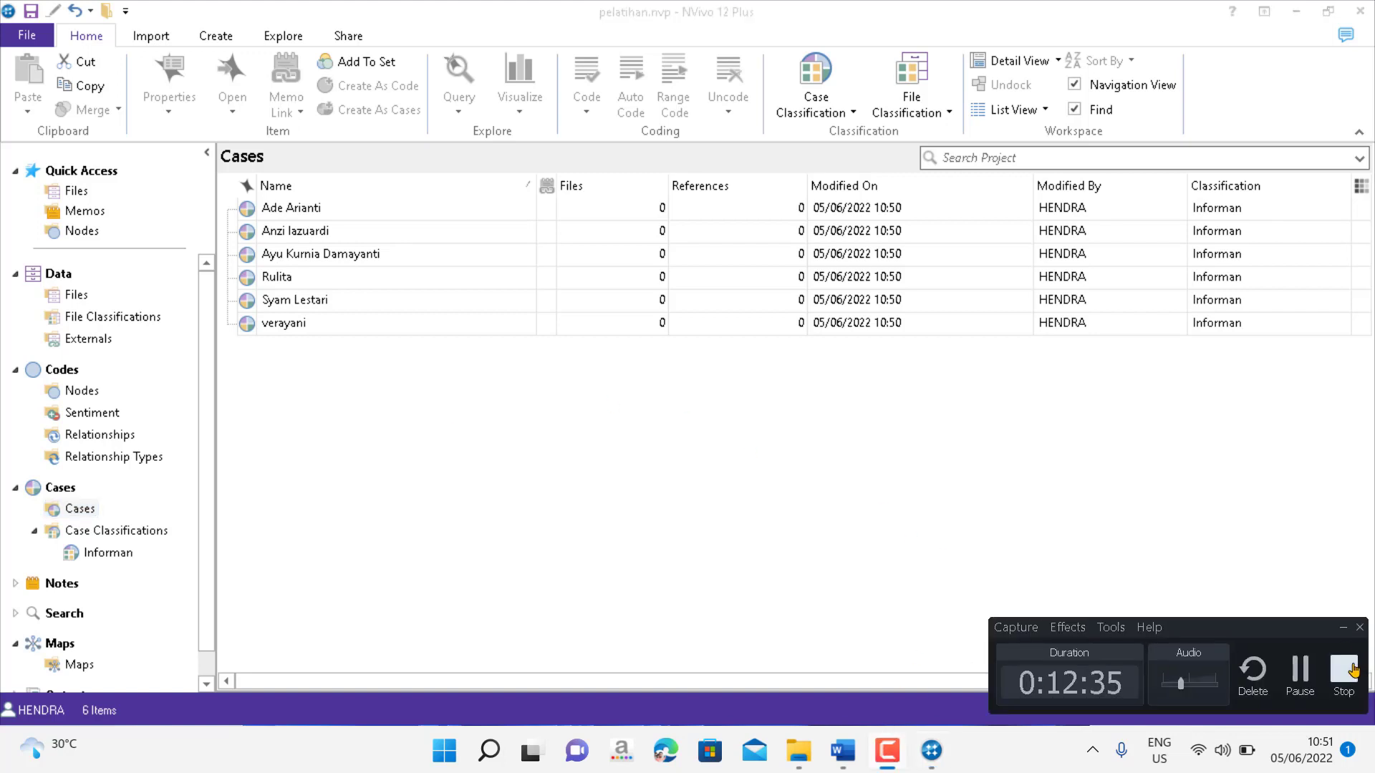